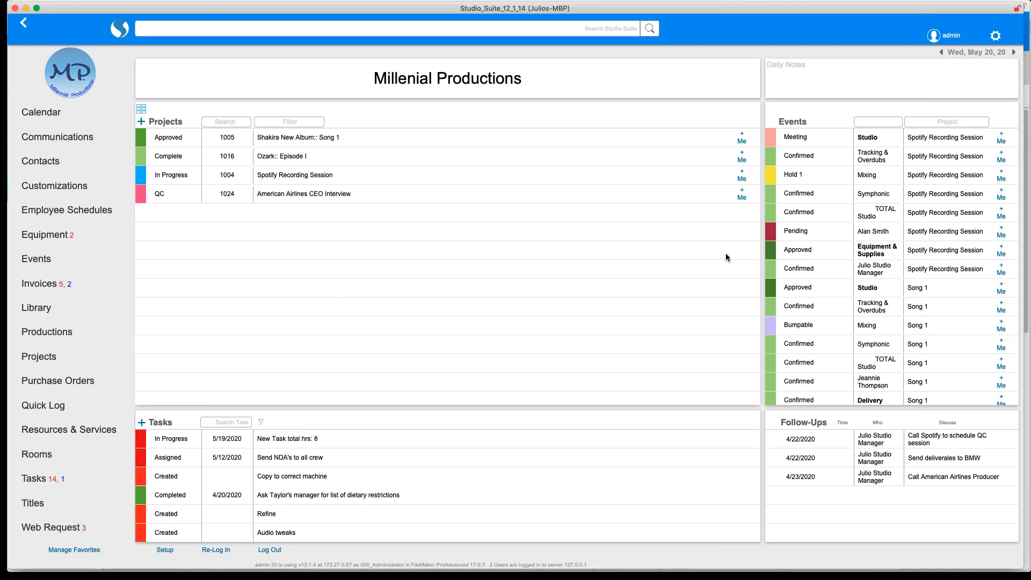
left_click(798, 154)
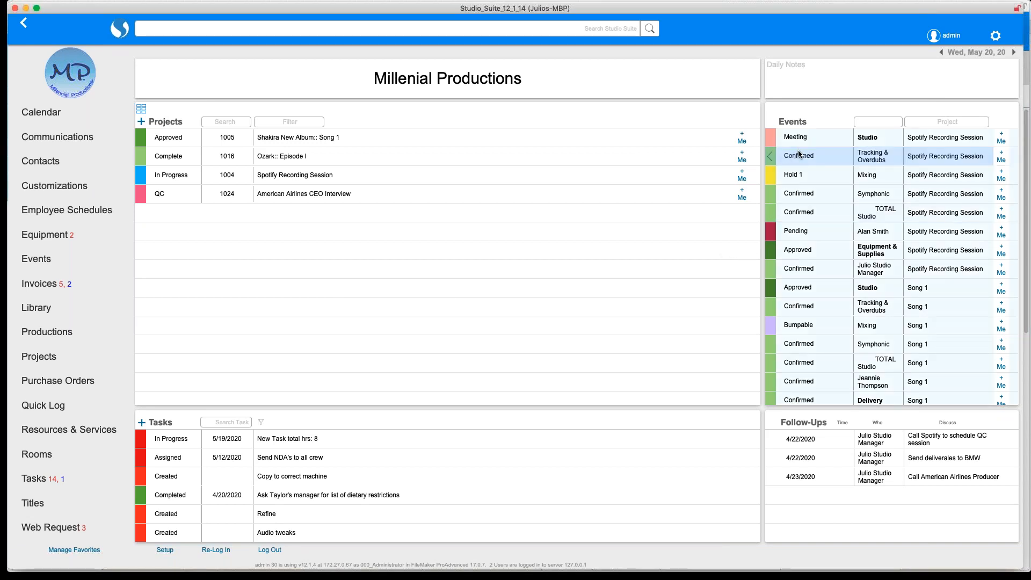
left_click(427, 163)
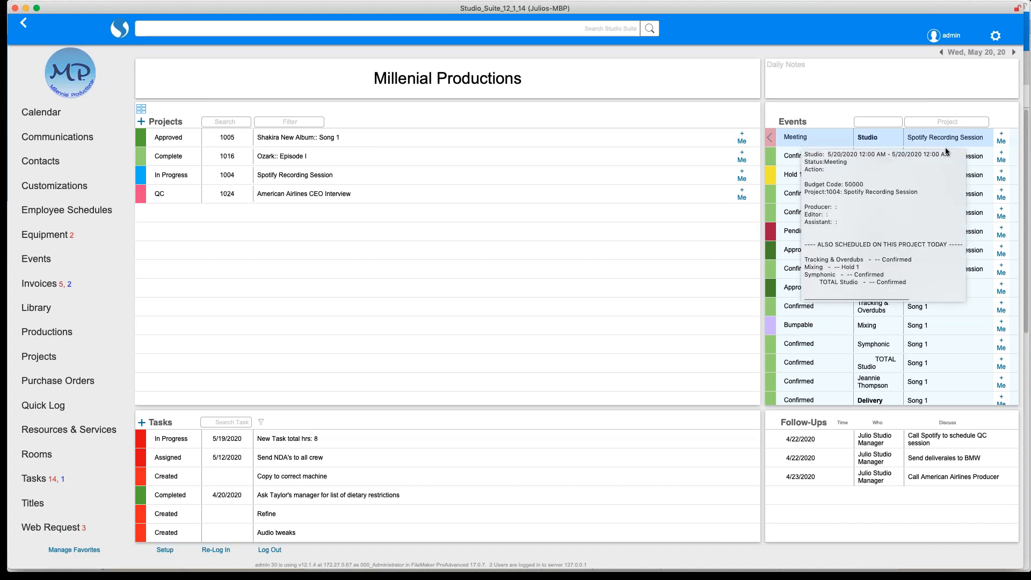
mouse_move(976, 152)
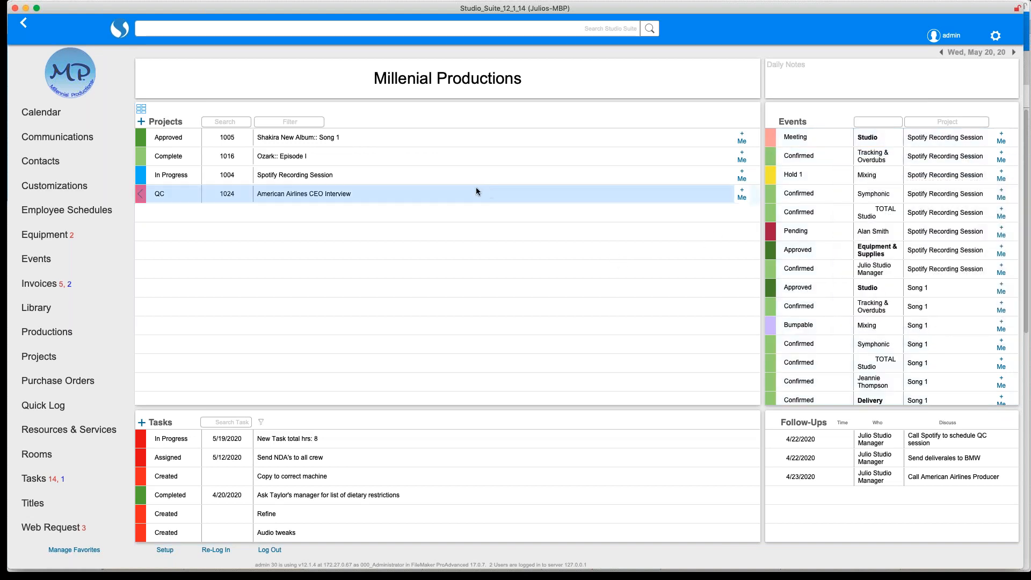
Book yourself on the Ozark:: Episode I project and accept the scheduling conflicts.
left_click(744, 157)
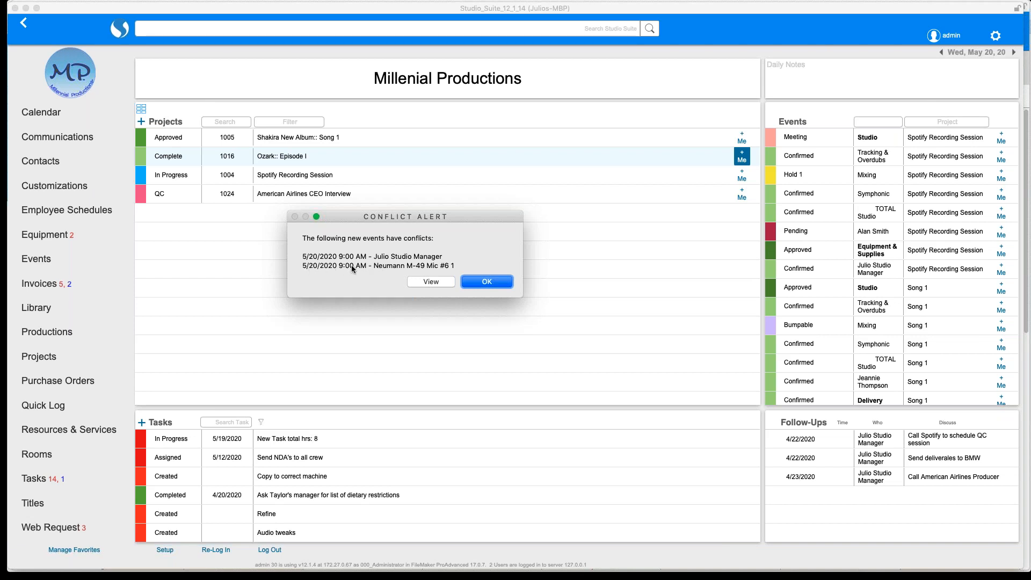
left_click(478, 282)
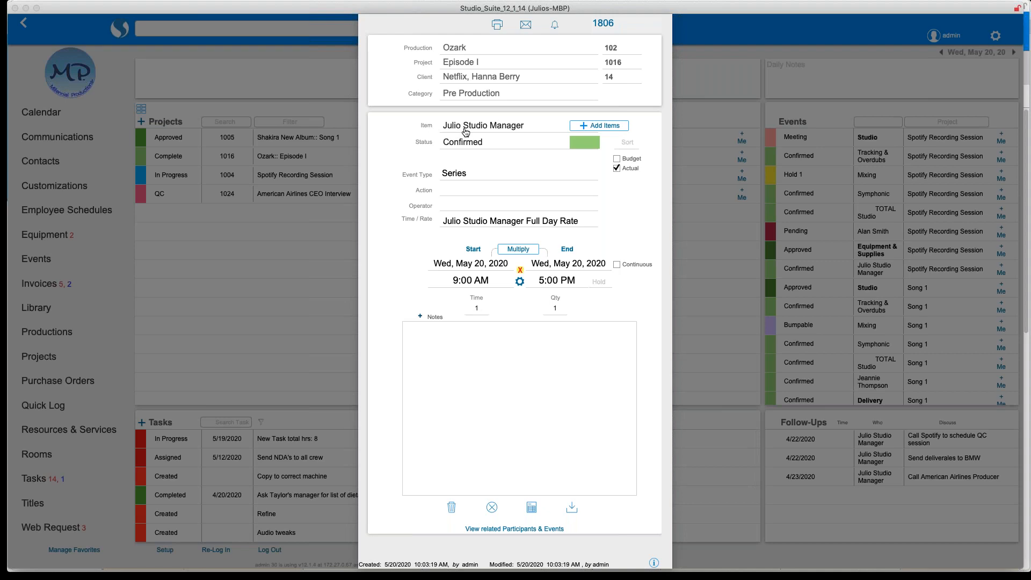
Set the new event's status to Vacation and its action to Interviews, and save it despite the conflict.
left_click(579, 144)
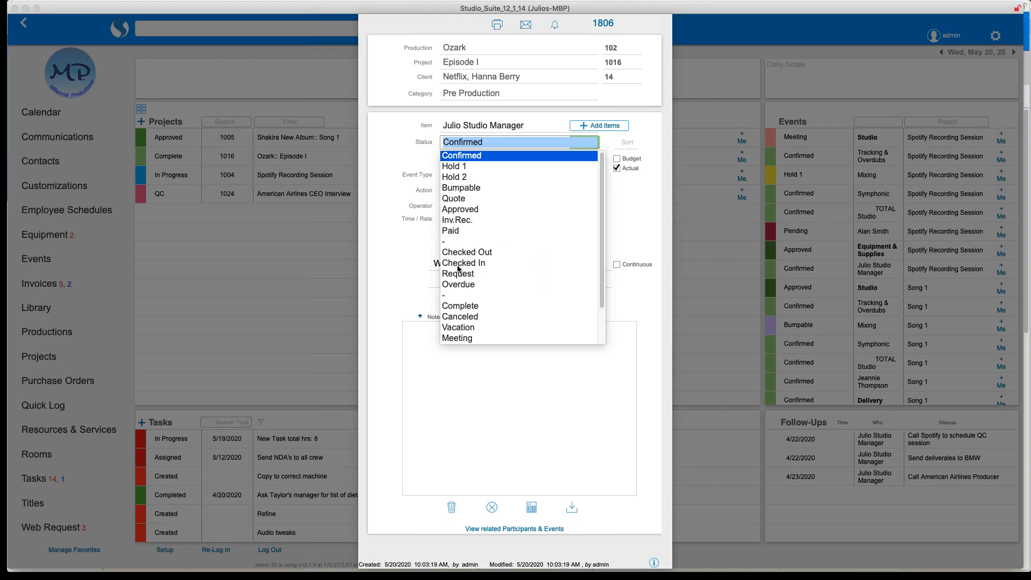
left_click(465, 326)
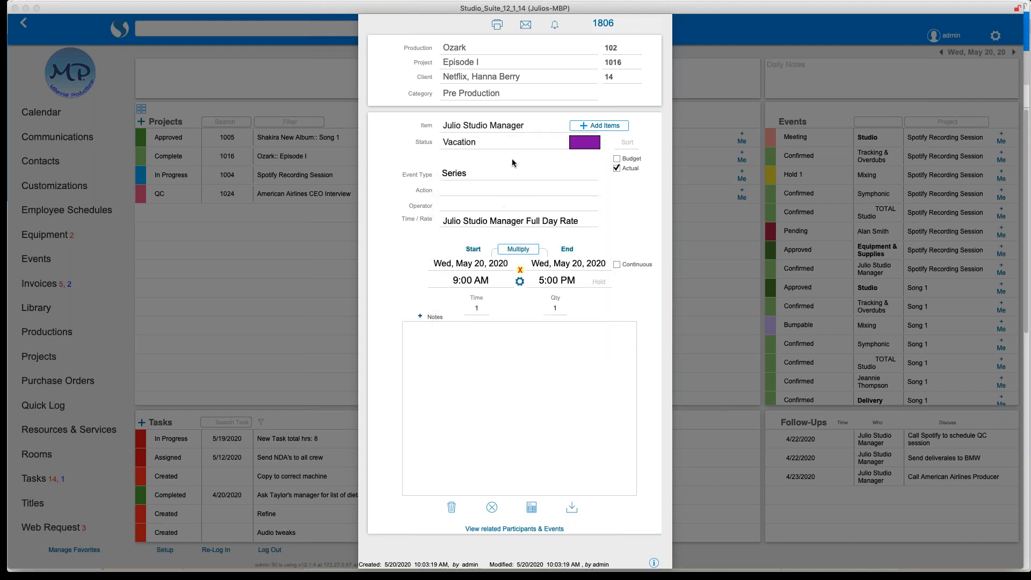
left_click(472, 193)
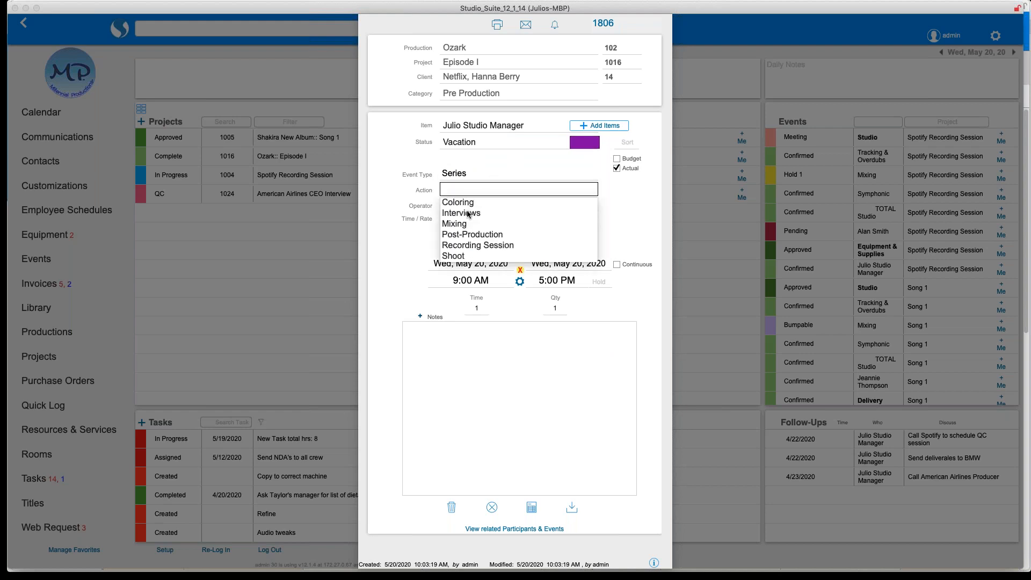
left_click(459, 211)
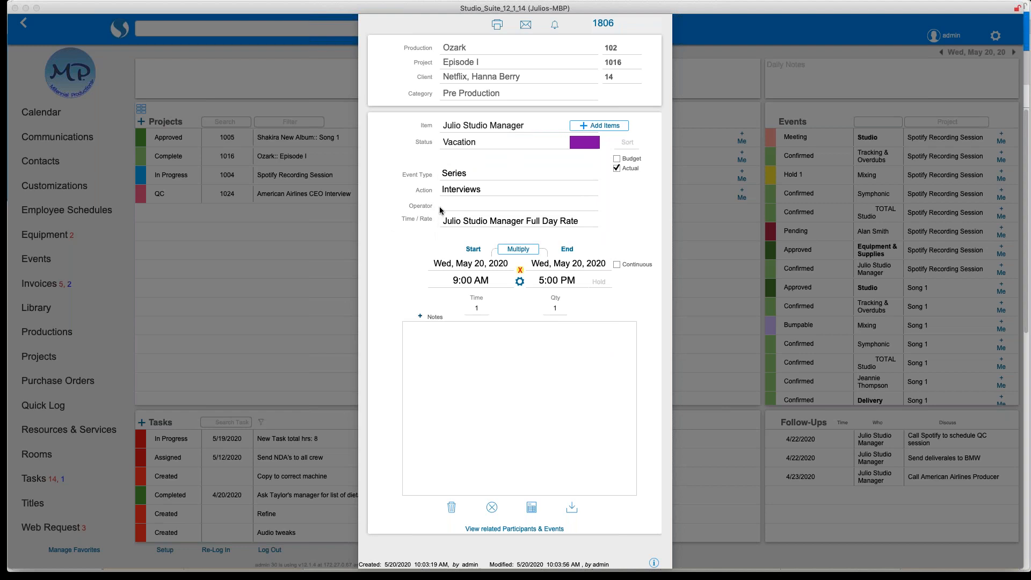
left_click(436, 337)
left_click(572, 508)
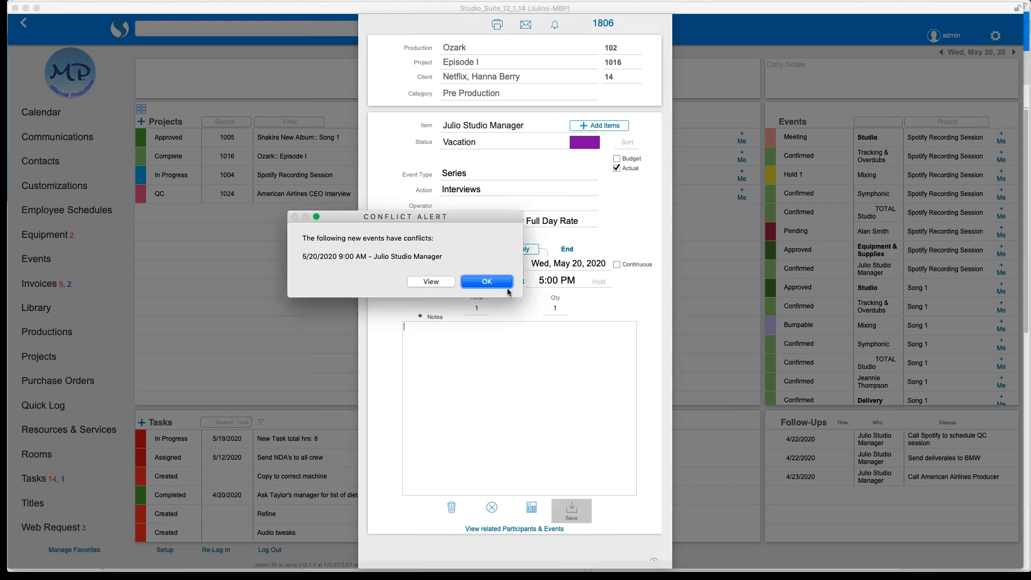
left_click(491, 282)
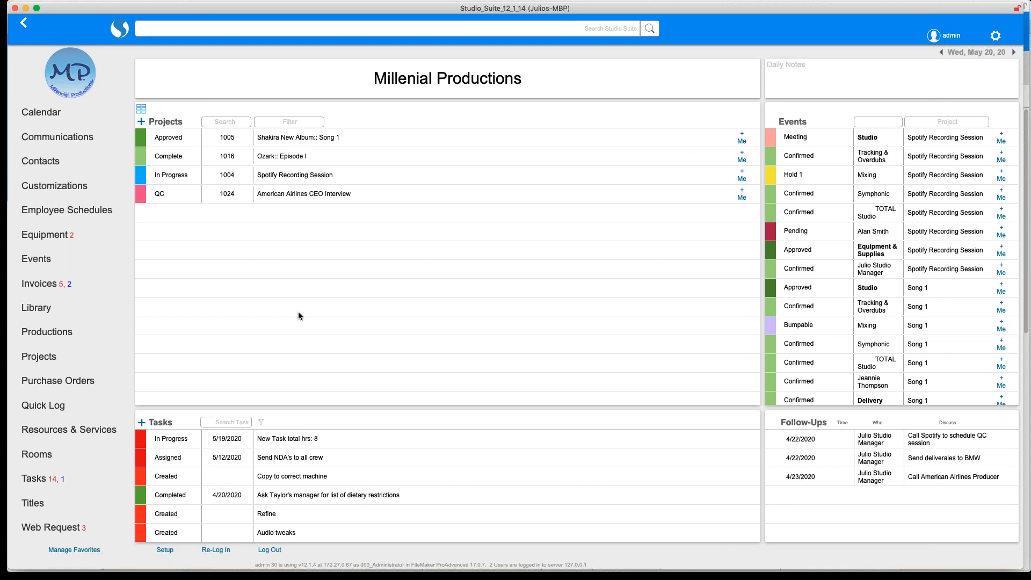
Open the first Millenial Productions editor's contact record and check the prompt for revoking its resource status, without revoking it.
left_click(58, 167)
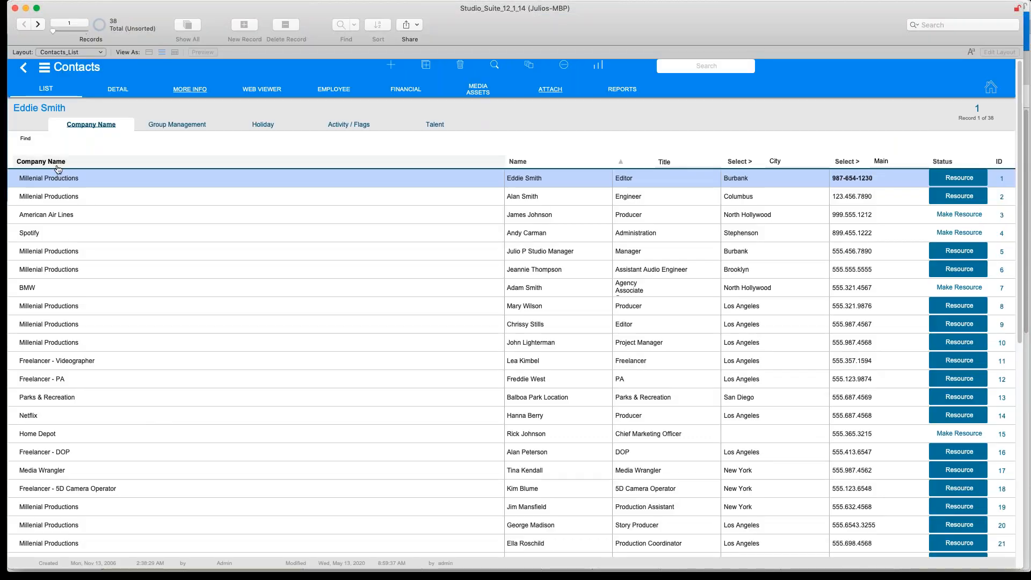
left_click(195, 178)
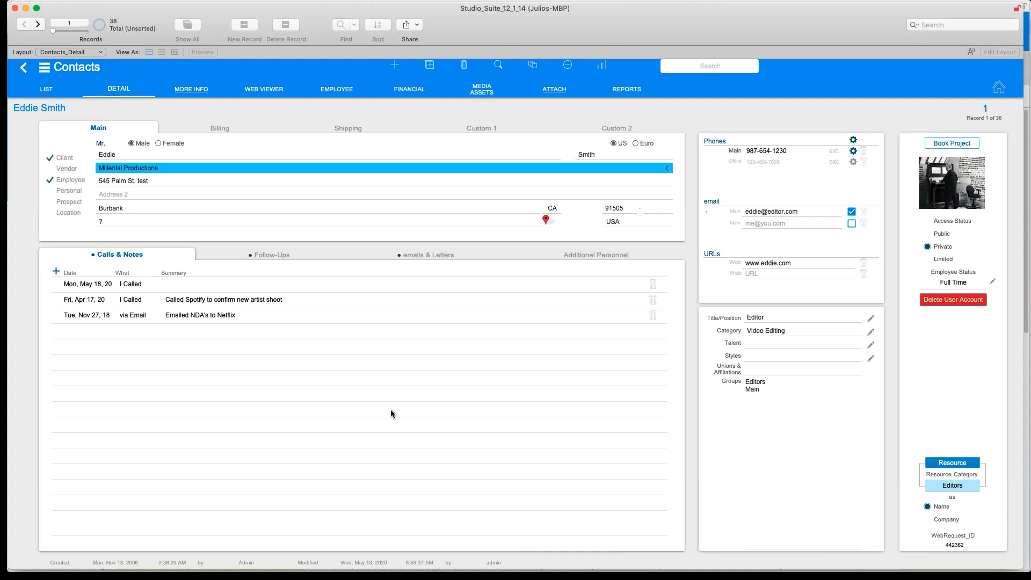
left_click(952, 462)
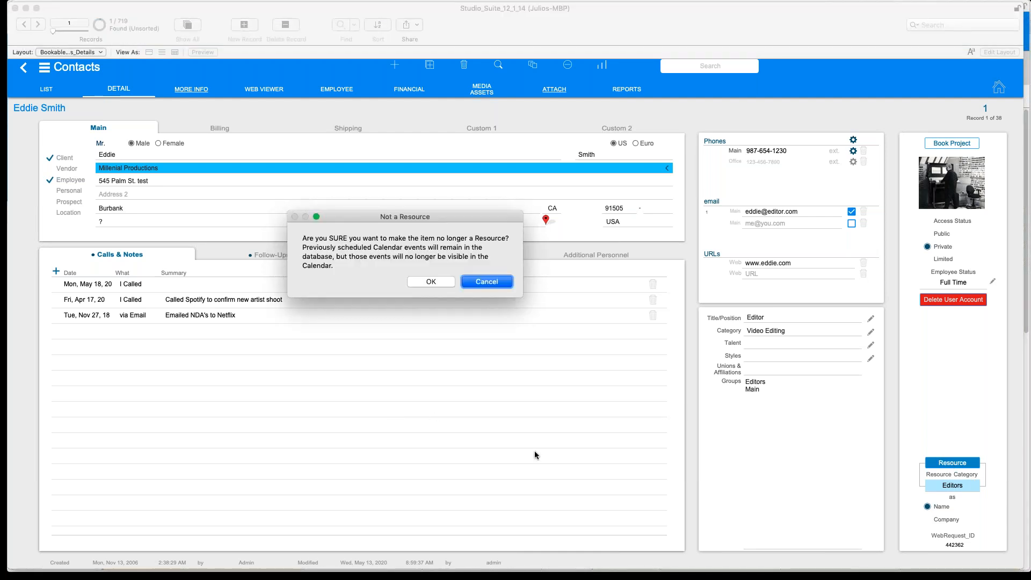
left_click(475, 282)
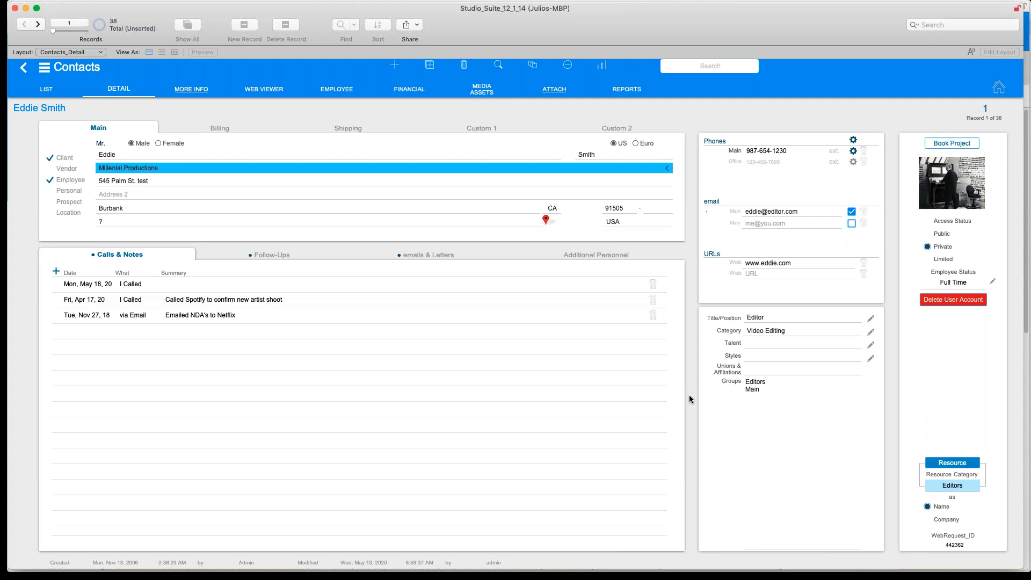
Look through the resource categories available for the contact without changing the current one.
left_click(967, 487)
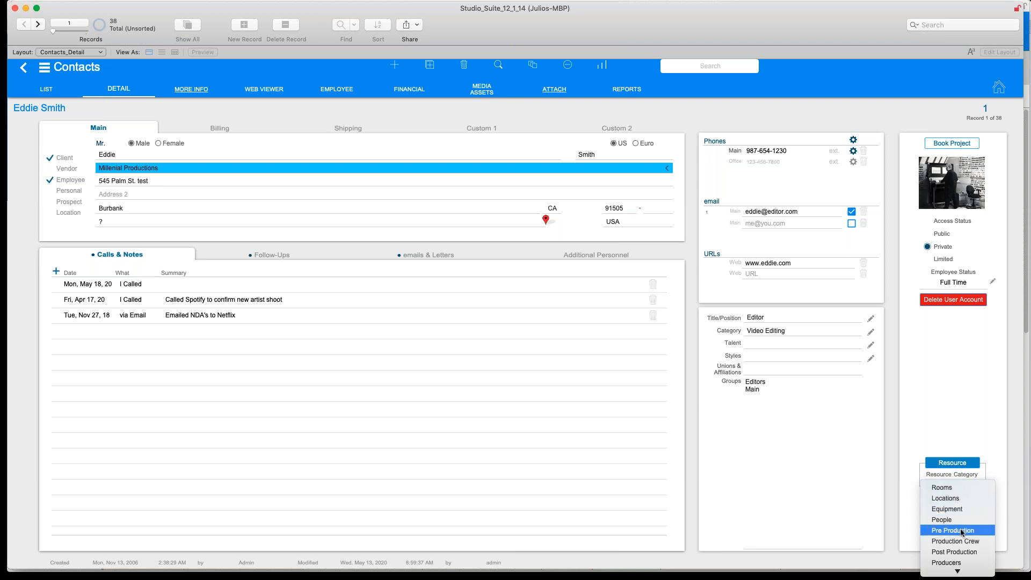
scroll(961, 531, "down", 3)
scroll(961, 534, "down", 3)
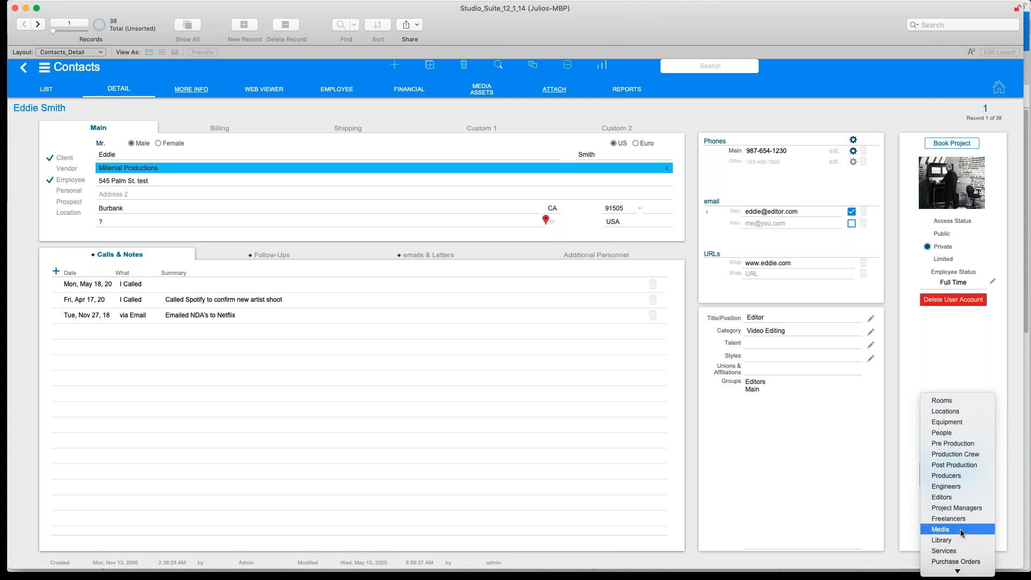
scroll(962, 534, "down", 3)
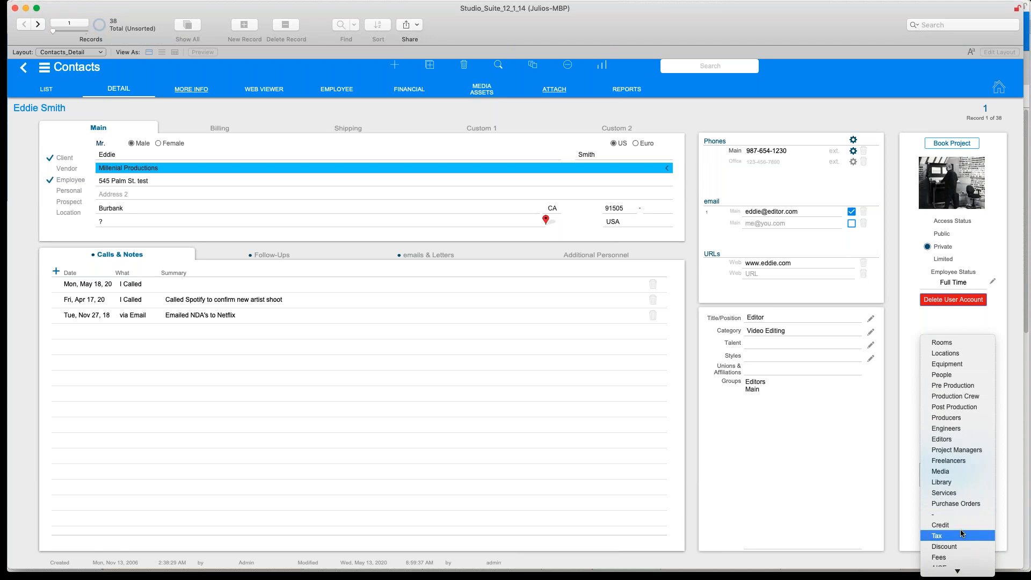
left_click(895, 448)
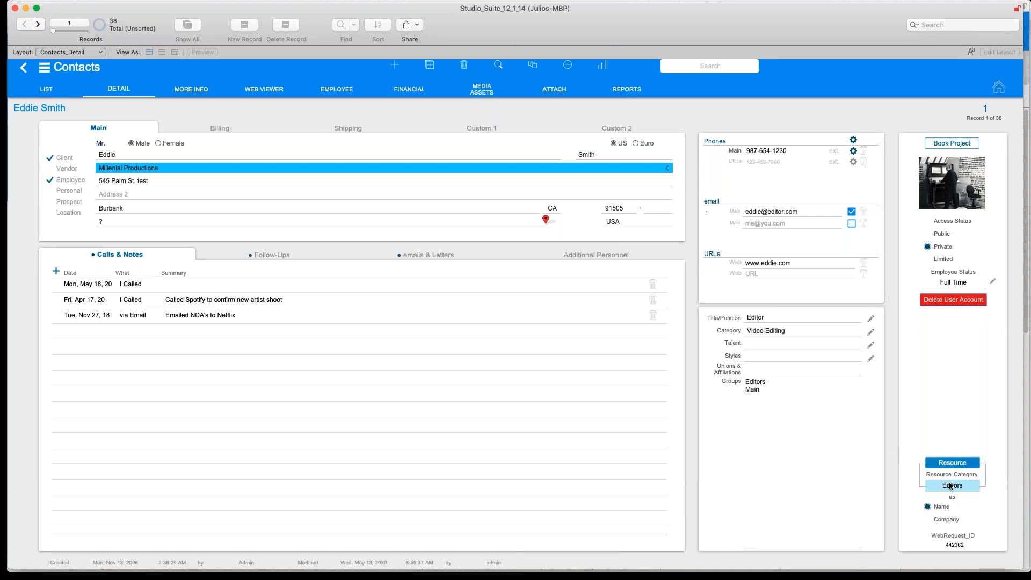
Open the details of project Ozark:: Episode I and collapse its B: SHOOT CREW group.
left_click(50, 70)
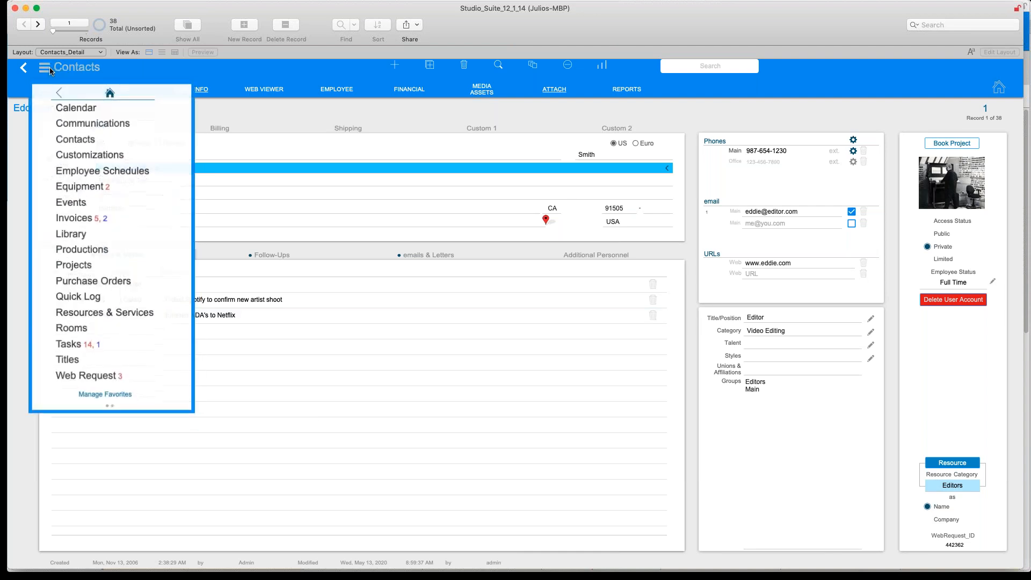
left_click(84, 262)
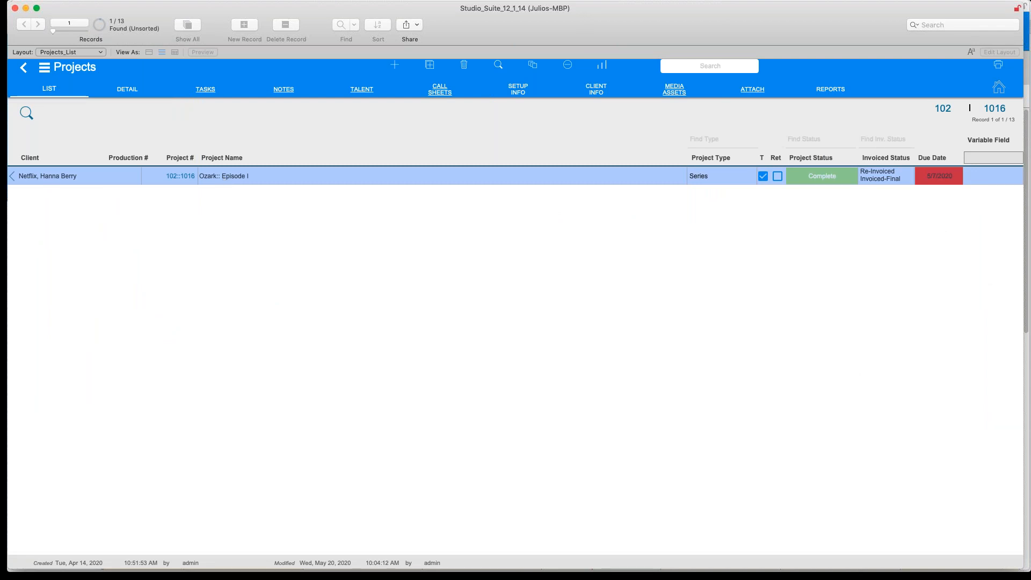
left_click(12, 176)
left_click(32, 229)
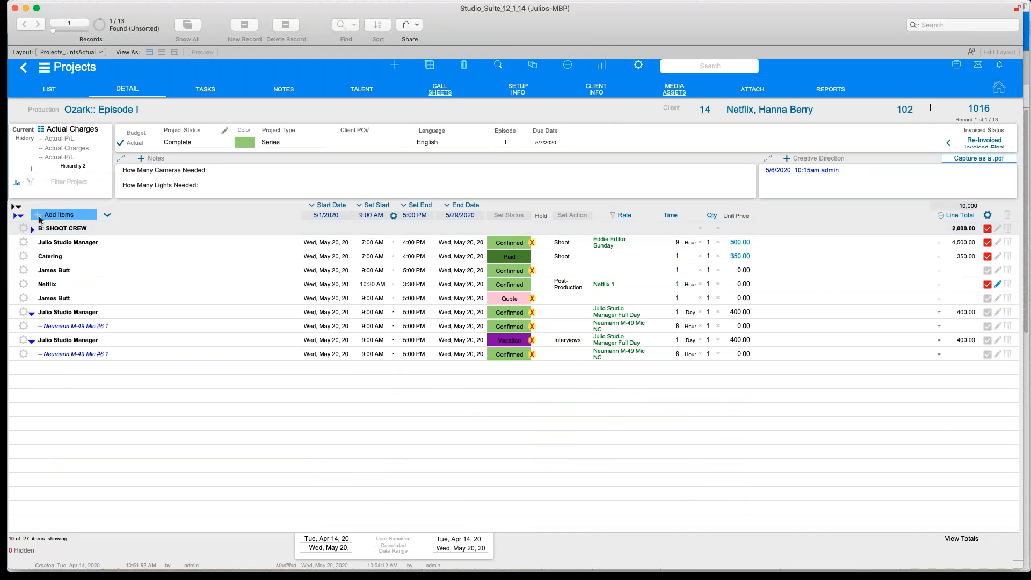
Add the editor resource to the project for Tue, Apr 14, 2020, 9:00 AM to 5:00 PM, with status Confirmed.
left_click(40, 216)
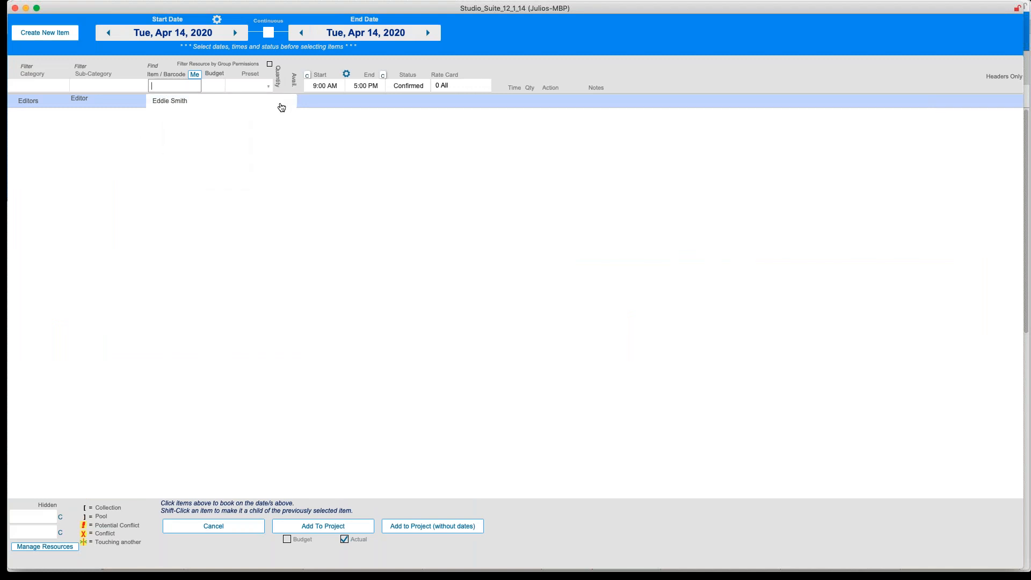
left_click(281, 107)
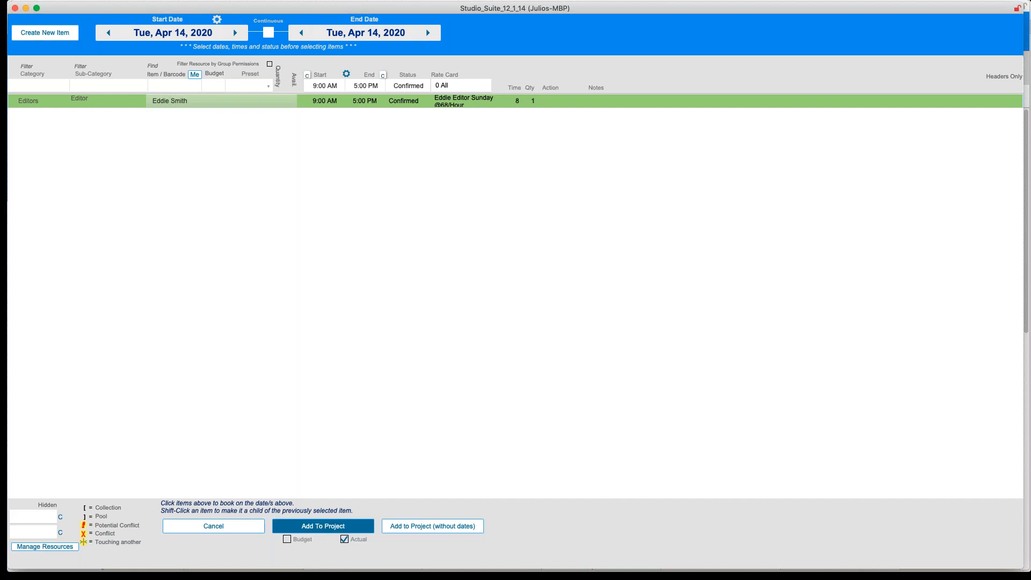
left_click(323, 526)
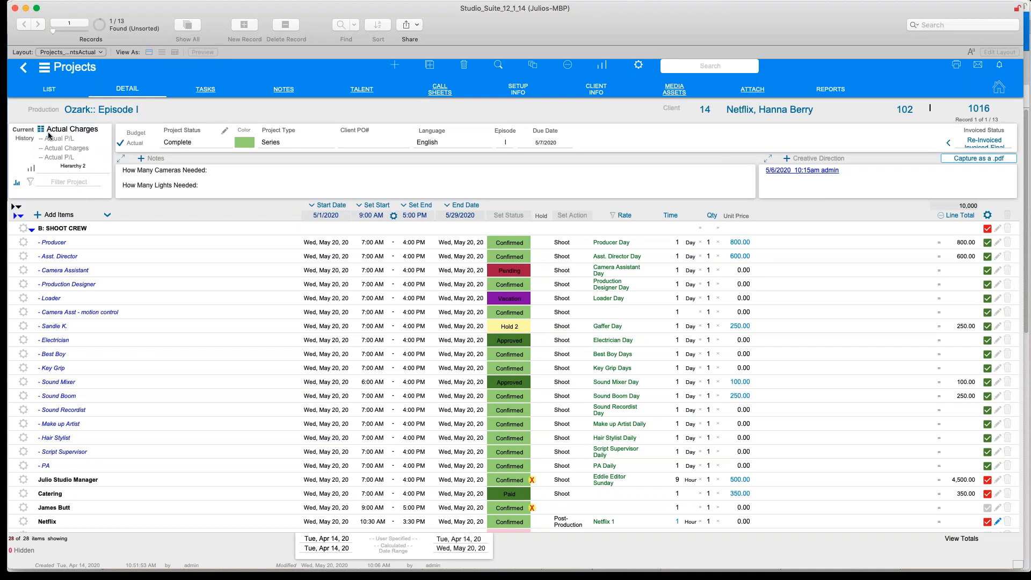
Review the bookable resources in the People, Production Crew and Rooms categories, and leave without adding any to the project.
left_click(46, 215)
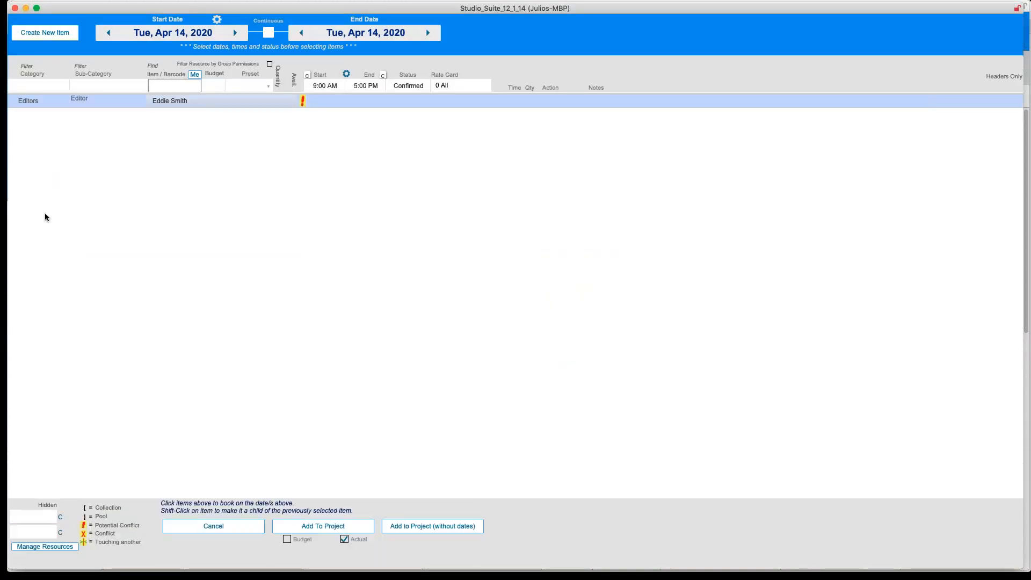
left_click(42, 86)
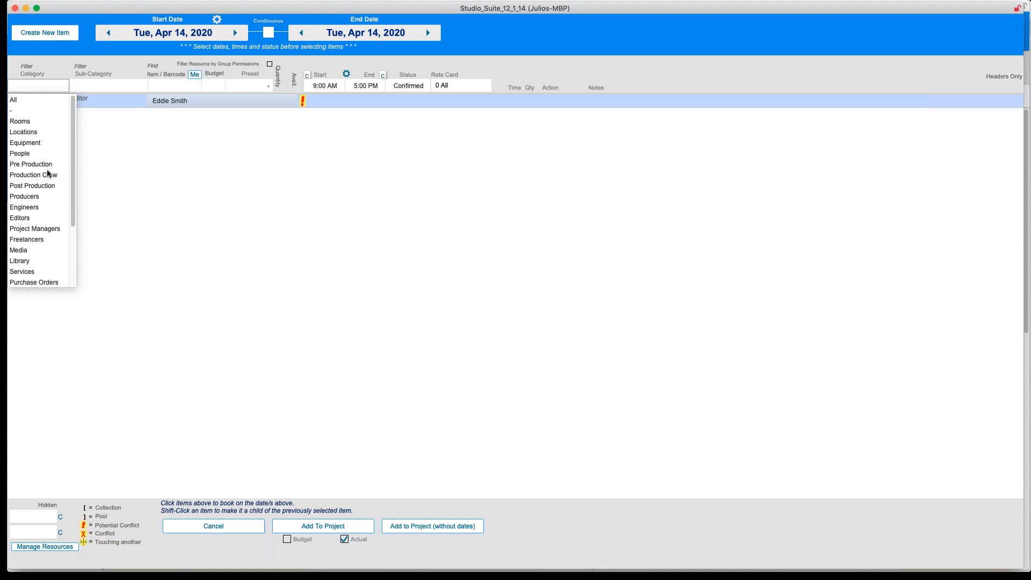
scroll(73, 204, "down", 3)
scroll(73, 196, "up", 3)
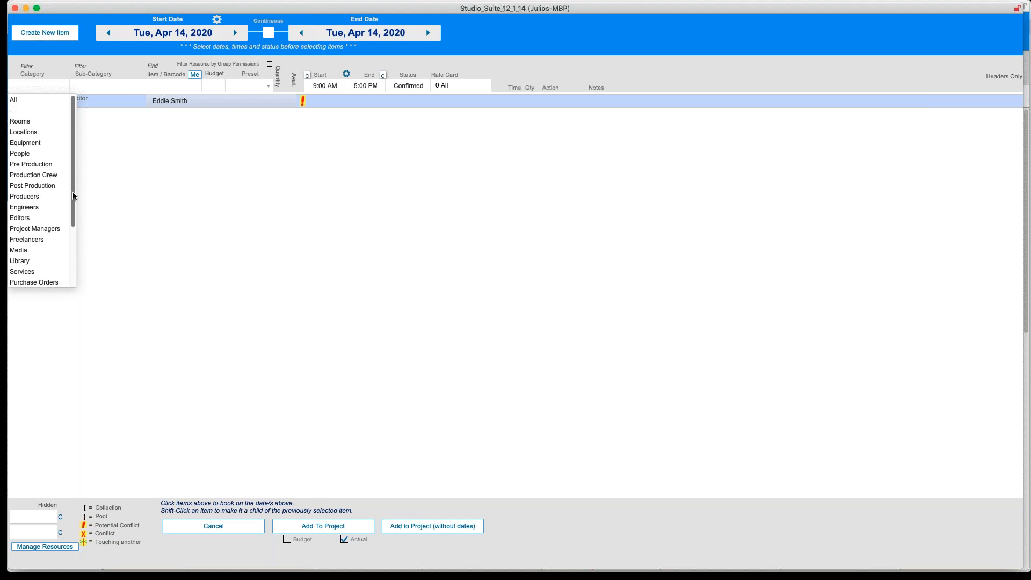
left_click(29, 153)
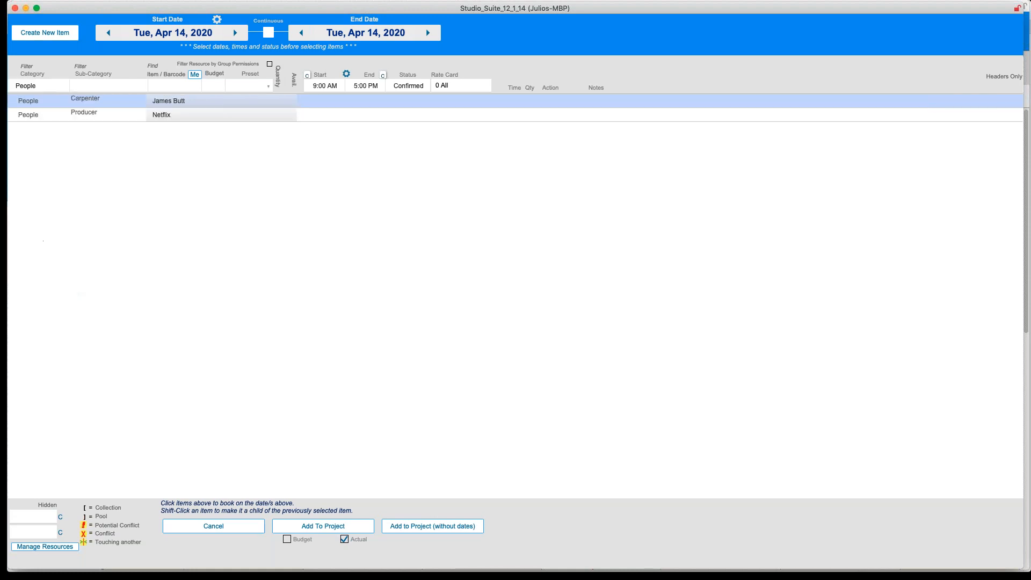
left_click(37, 86)
left_click(40, 175)
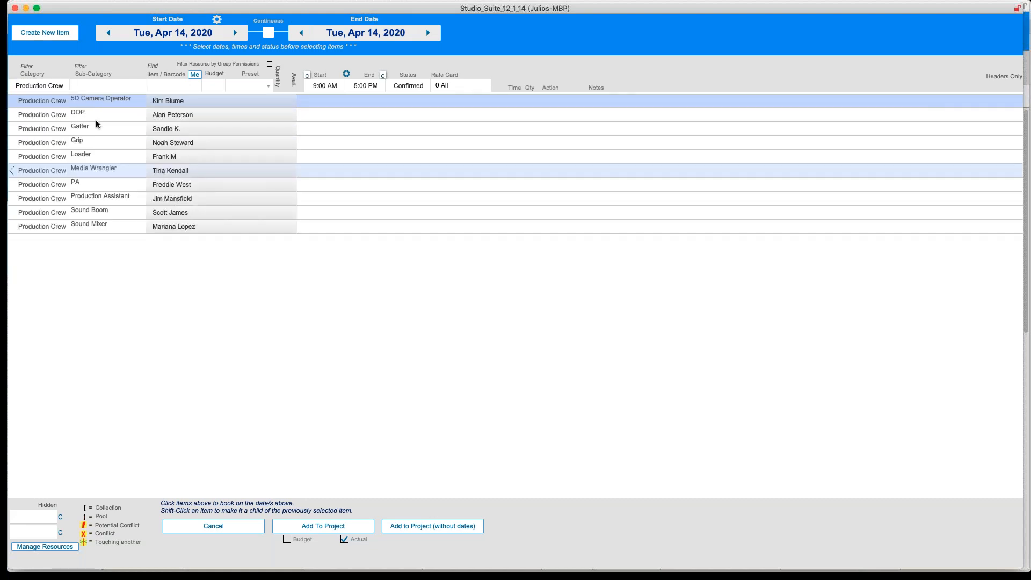
left_click(53, 89)
left_click(44, 113)
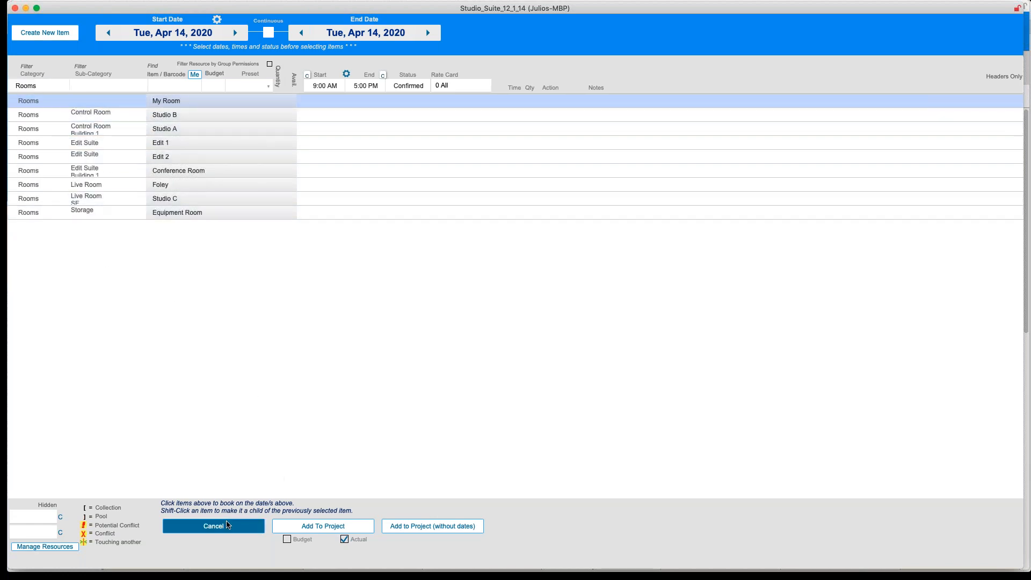
left_click(227, 525)
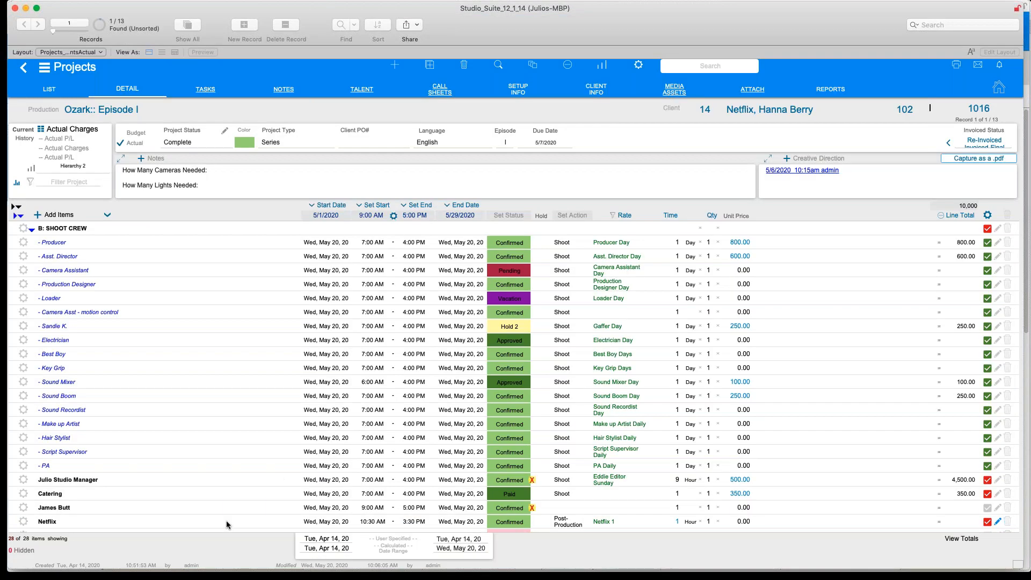
Return to the contacts list and open the detail record of the first Millenial Productions editor.
left_click(47, 70)
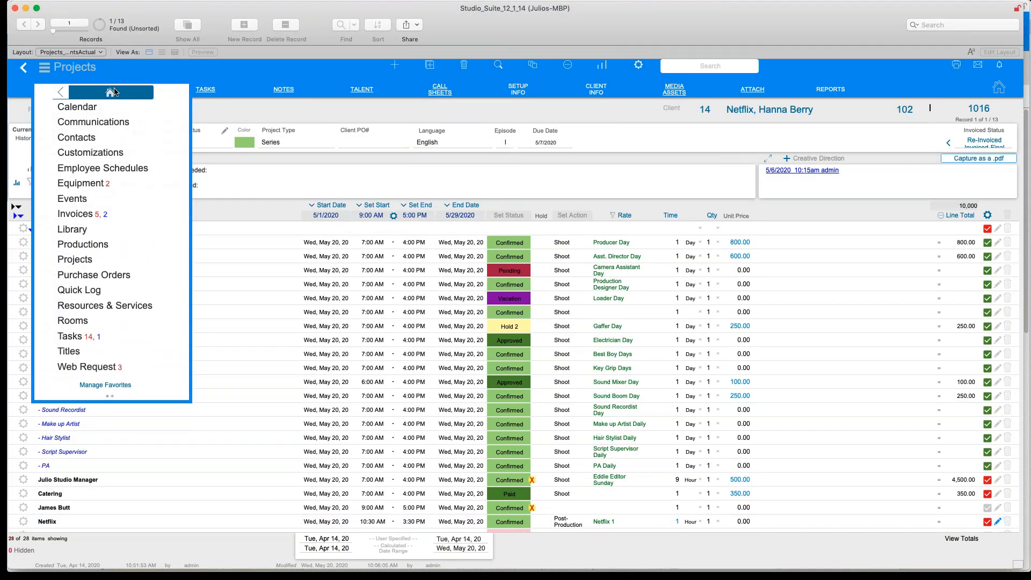
left_click(230, 207)
left_click(47, 70)
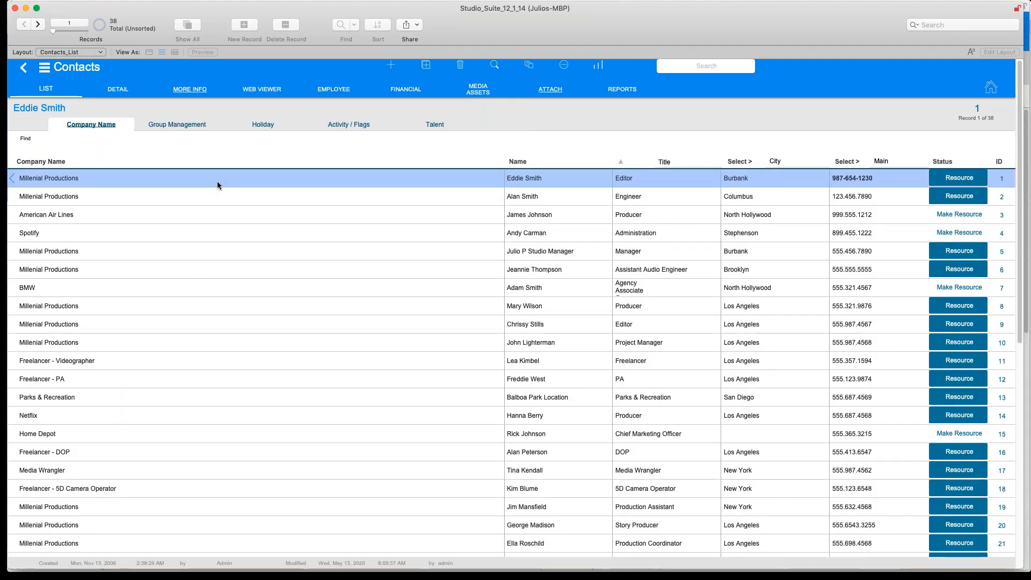
left_click(217, 181)
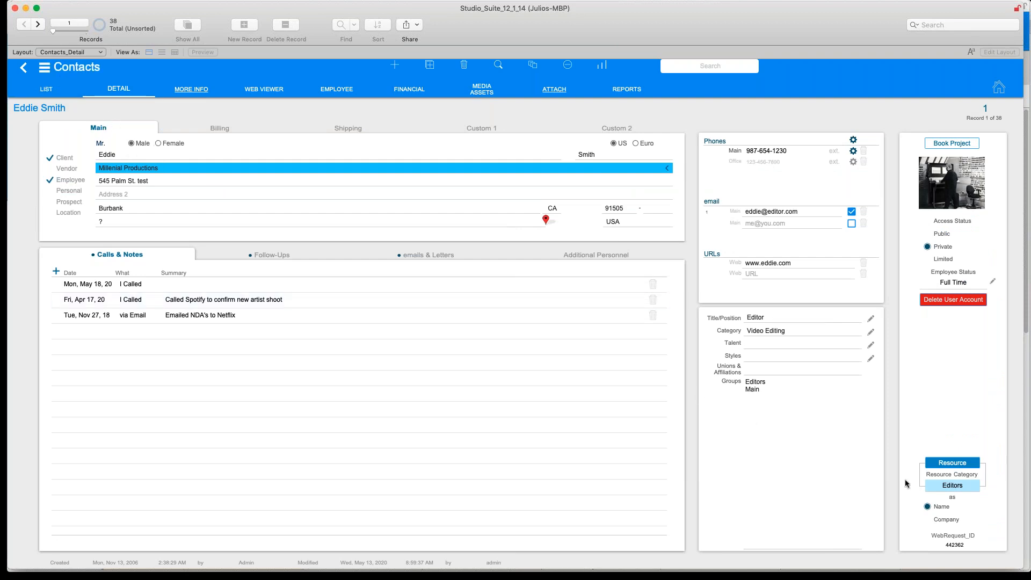
Check the contact's available resource categories without changing the assignment, and open the Categories value list in System Setup.
left_click(955, 486)
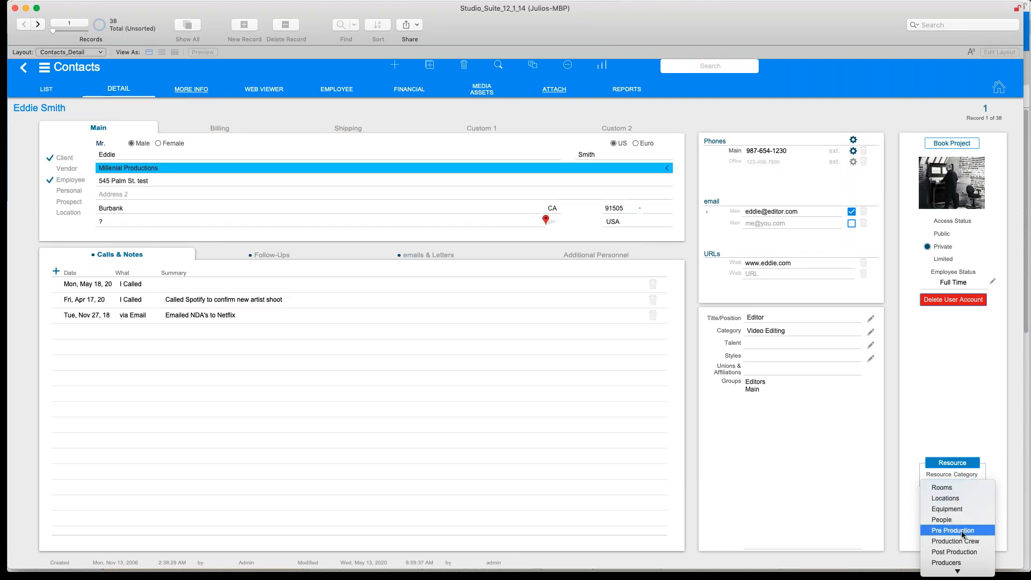
left_click(893, 476)
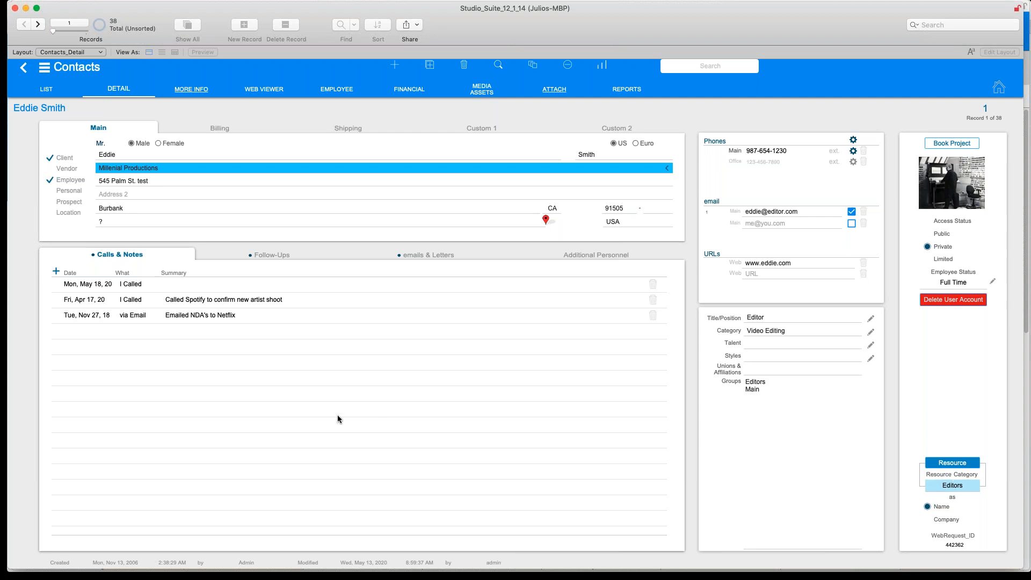
left_click(47, 69)
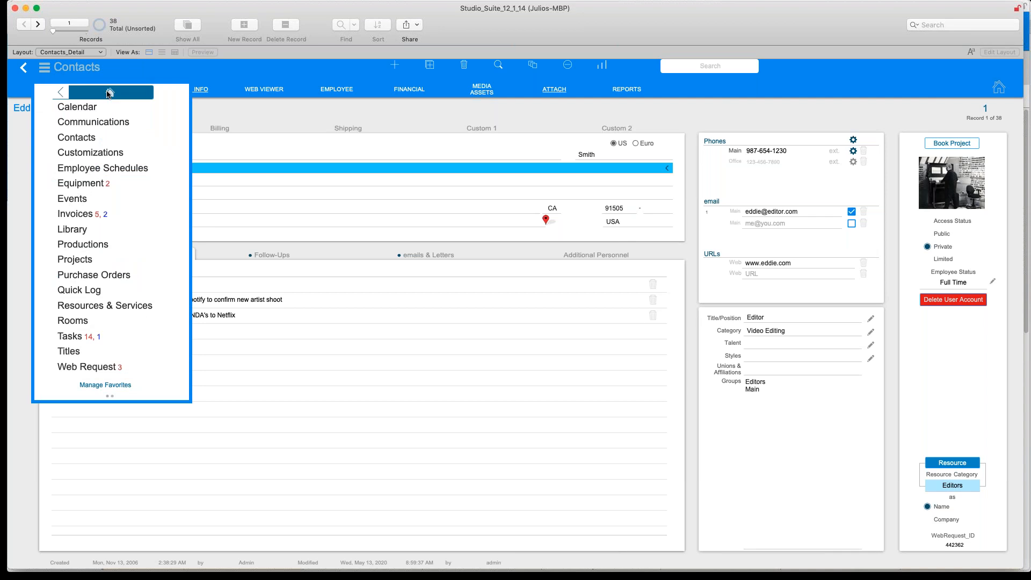
left_click(109, 94)
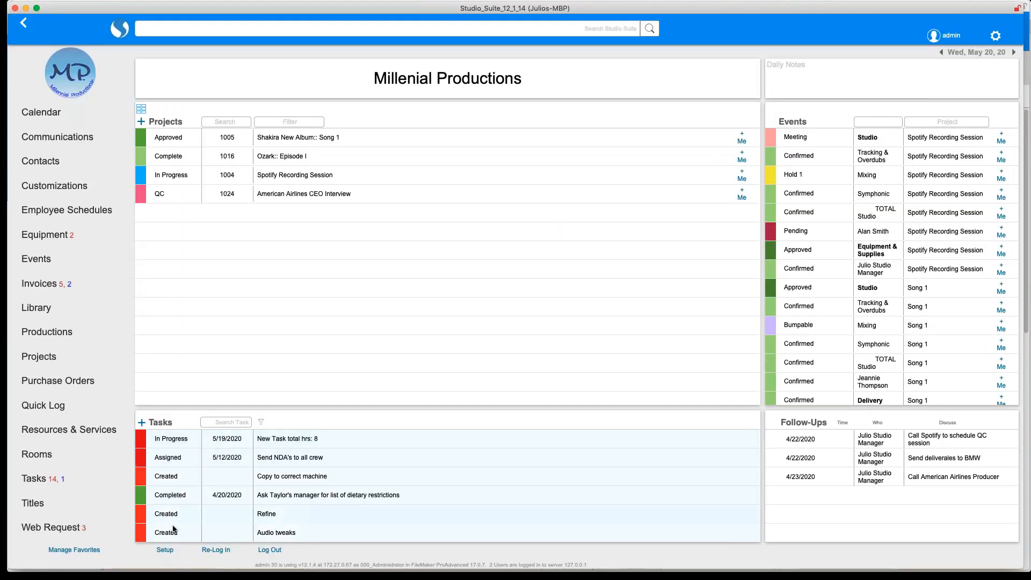
left_click(166, 552)
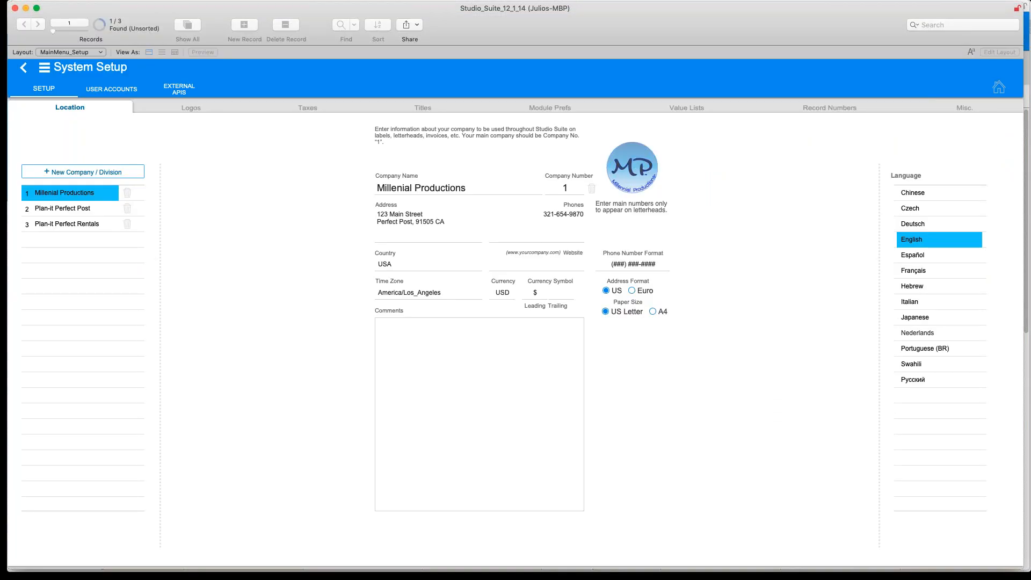
left_click(684, 108)
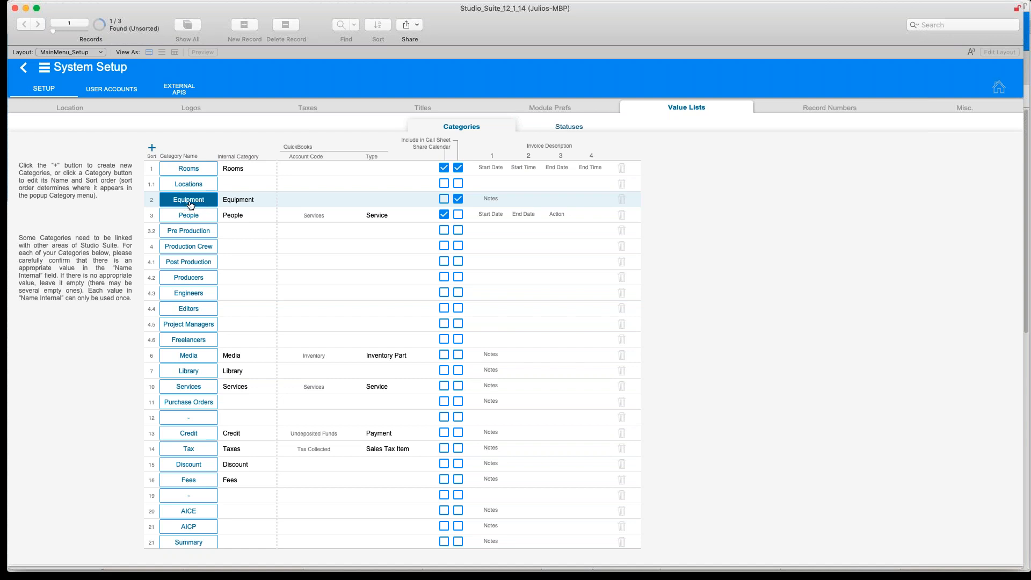
Add a new category named Cameras with sort position 2.2.
left_click(152, 148)
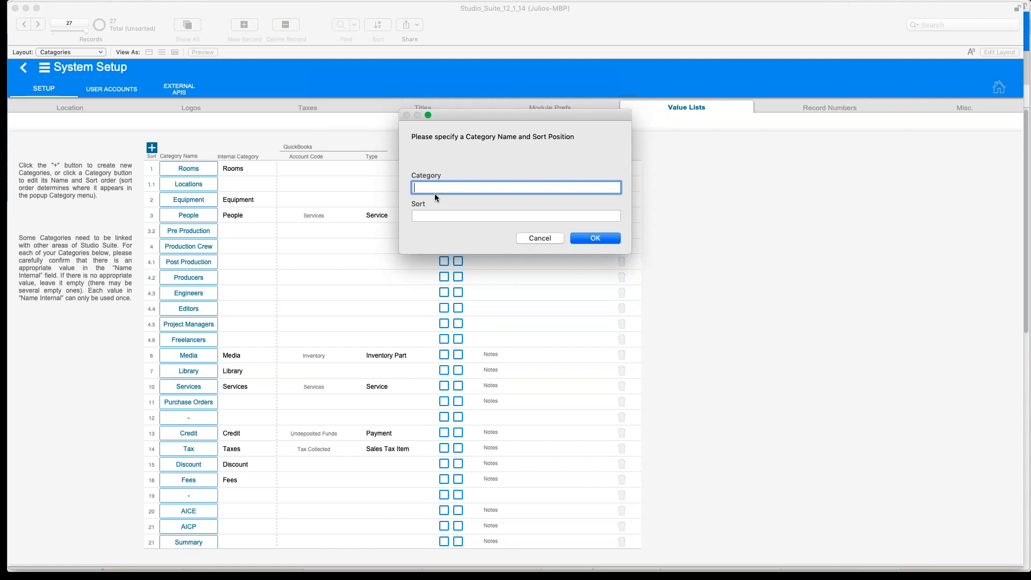
type("Cameras")
key("Tab")
type("2.2")
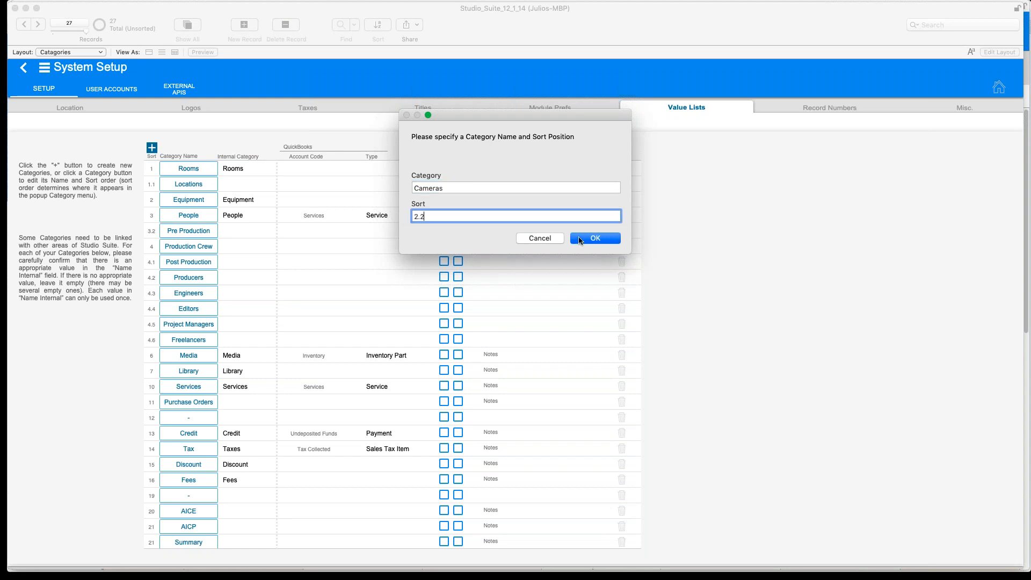
key("Return")
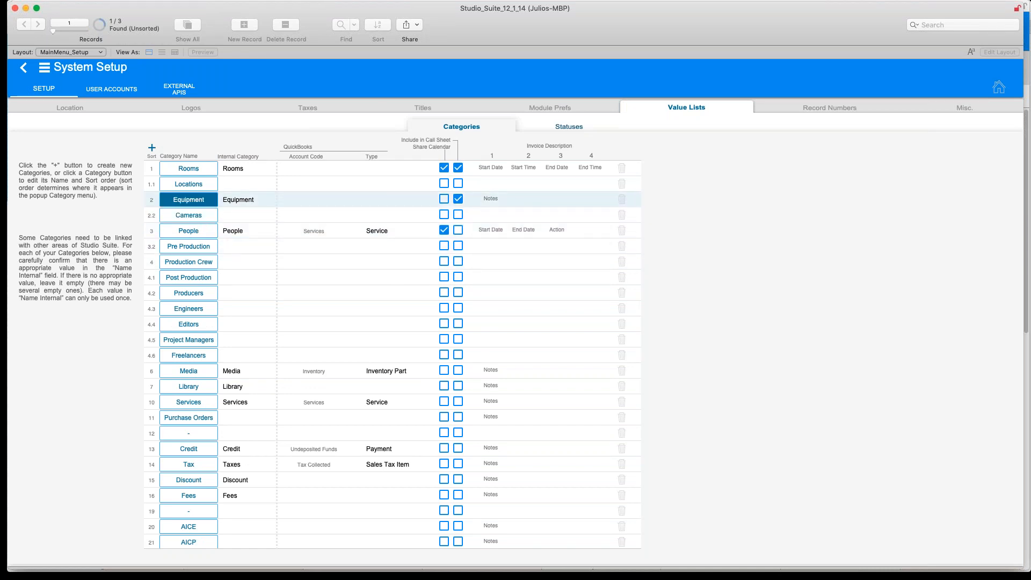
Add a new category named Mics with sort position 2.3.
left_click(152, 148)
type("Mics")
left_click(454, 217)
type("2.3")
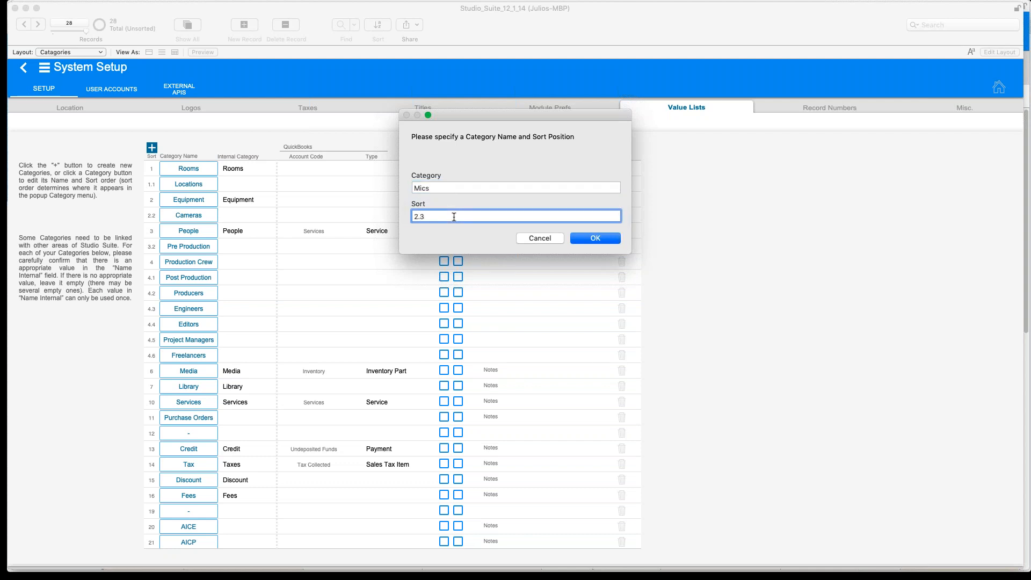
left_click(604, 239)
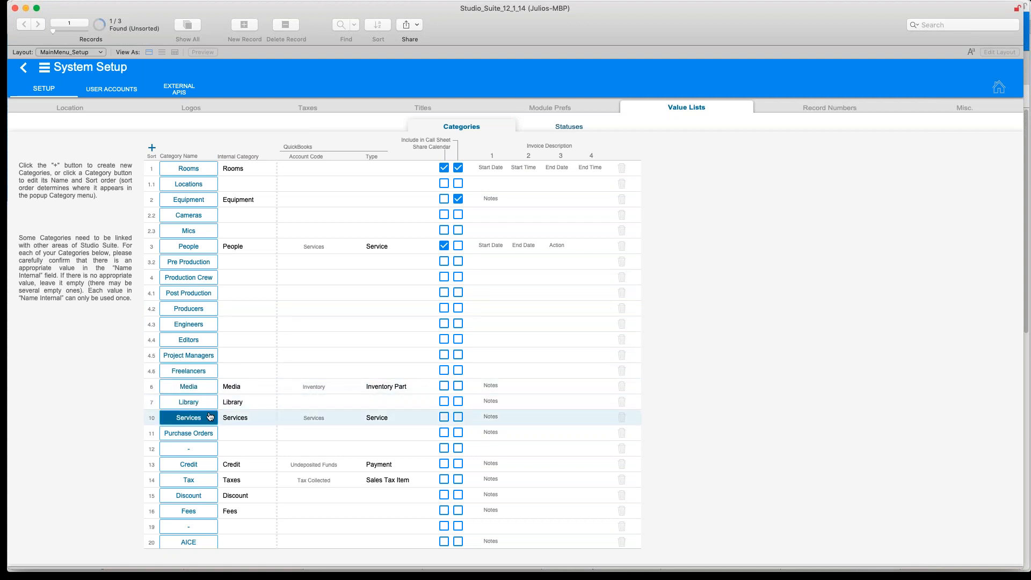
Review the full category list, and return to the detail record of the first Millenial Productions editor in Contacts.
scroll(210, 417, "down", 3)
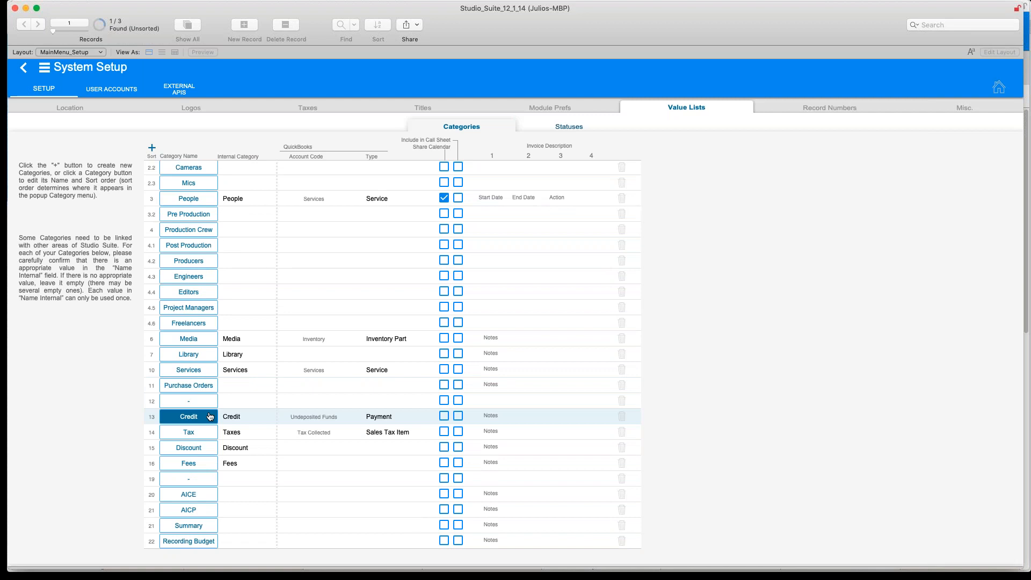
scroll(210, 417, "up", 3)
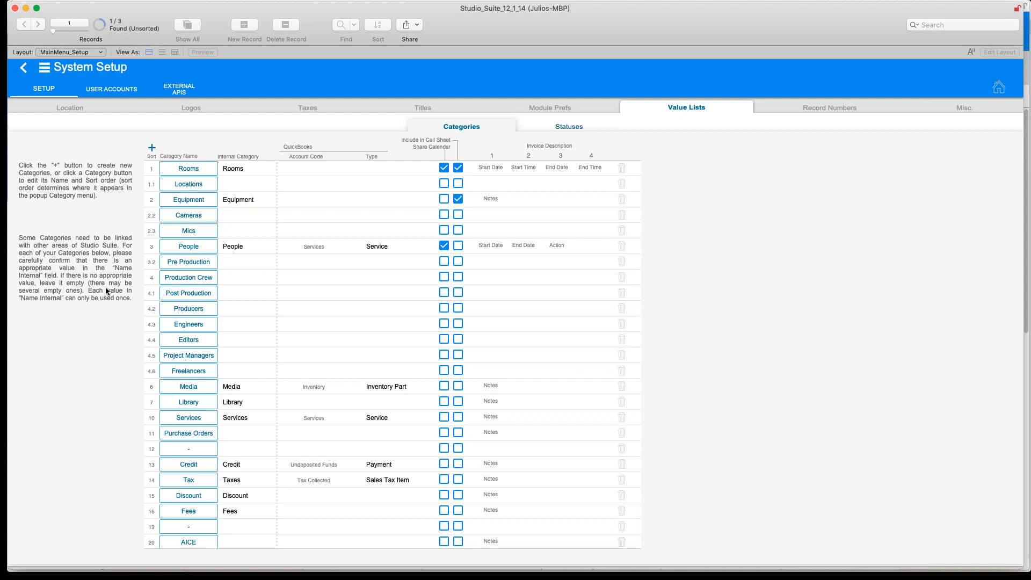
left_click(45, 71)
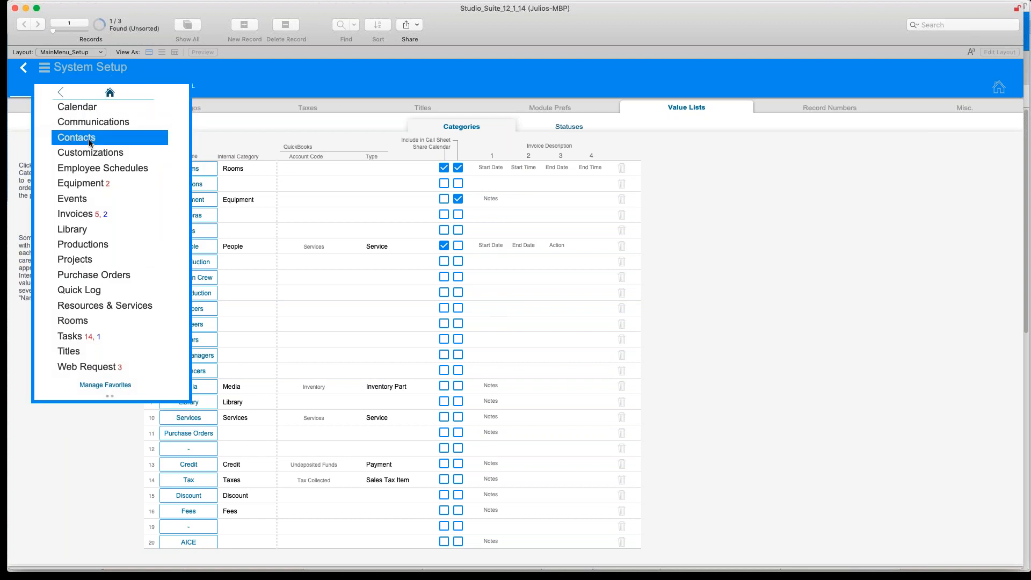
left_click(90, 139)
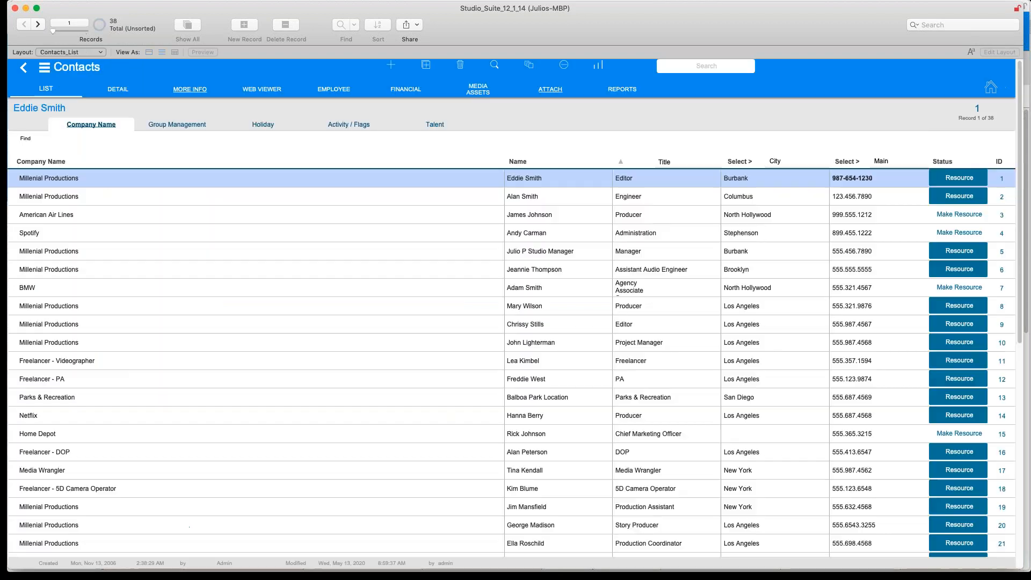
left_click(138, 177)
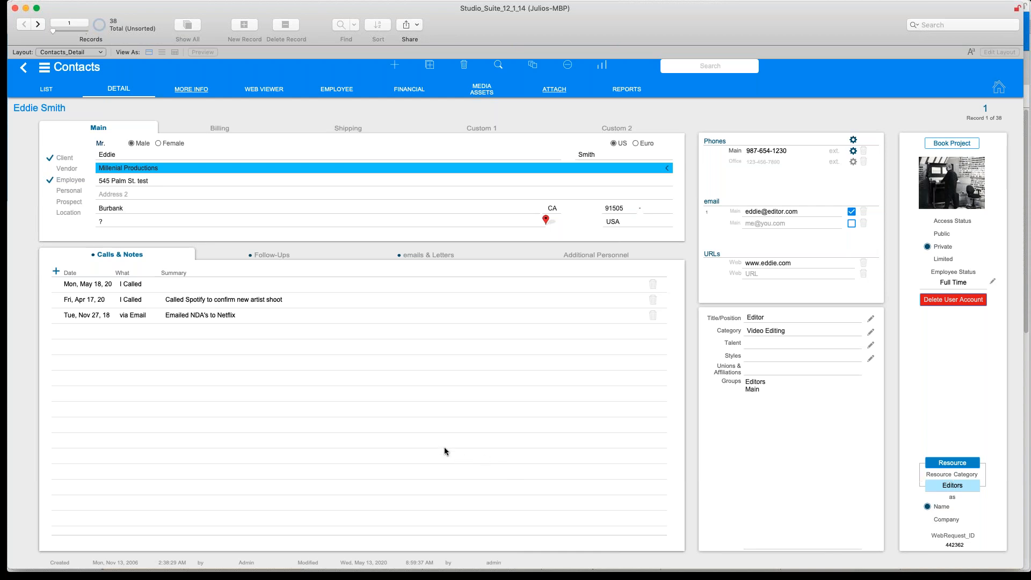
Open the Employee Schedules module and look through the scheduled shifts of all employees.
left_click(45, 73)
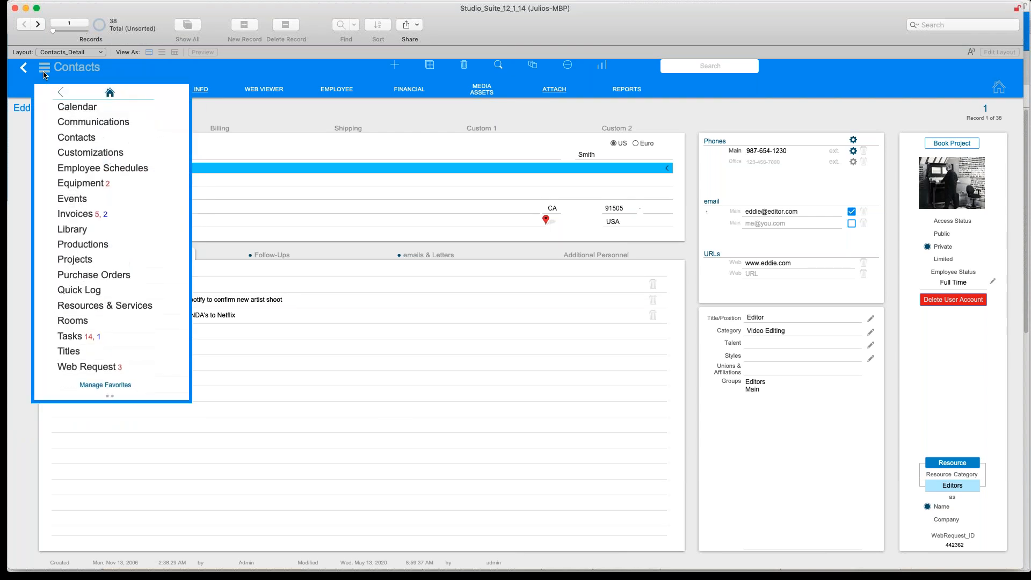
left_click(108, 169)
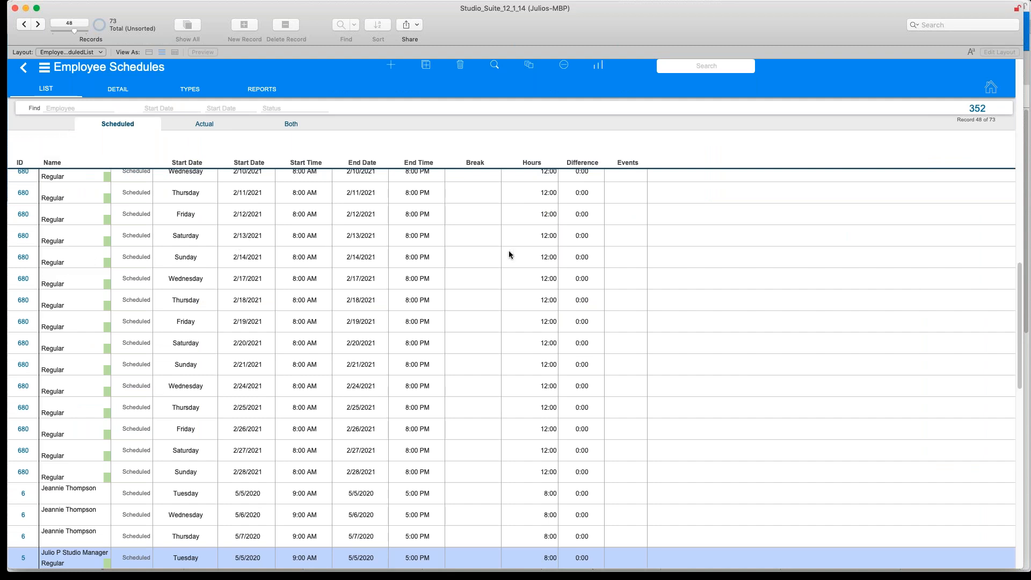
left_click(529, 74)
scroll(362, 322, "down", 10)
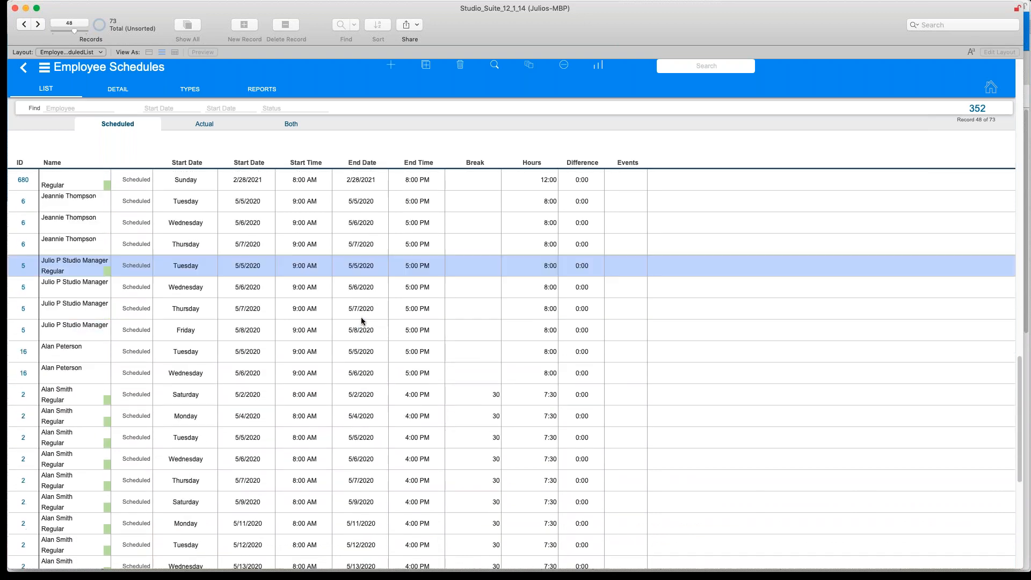
scroll(160, 390, "down", 5)
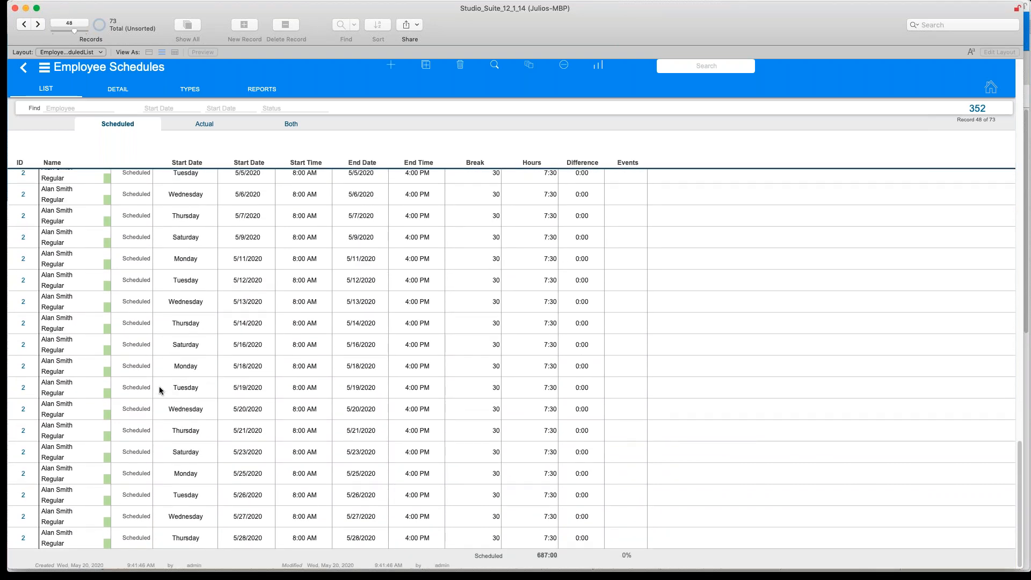
scroll(160, 391, "up", 10)
scroll(160, 391, "up", 3)
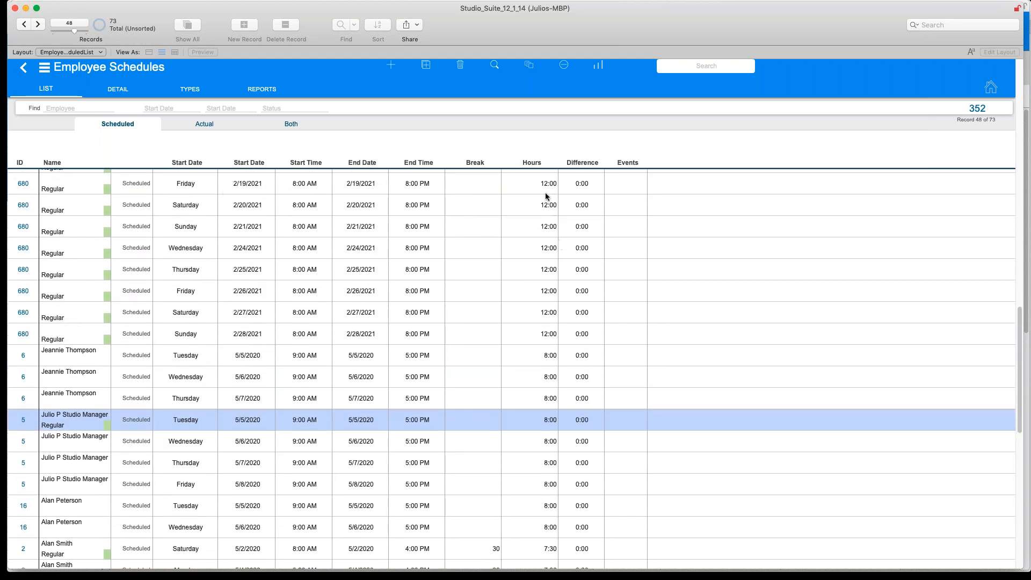
scroll(264, 261, "up", 15)
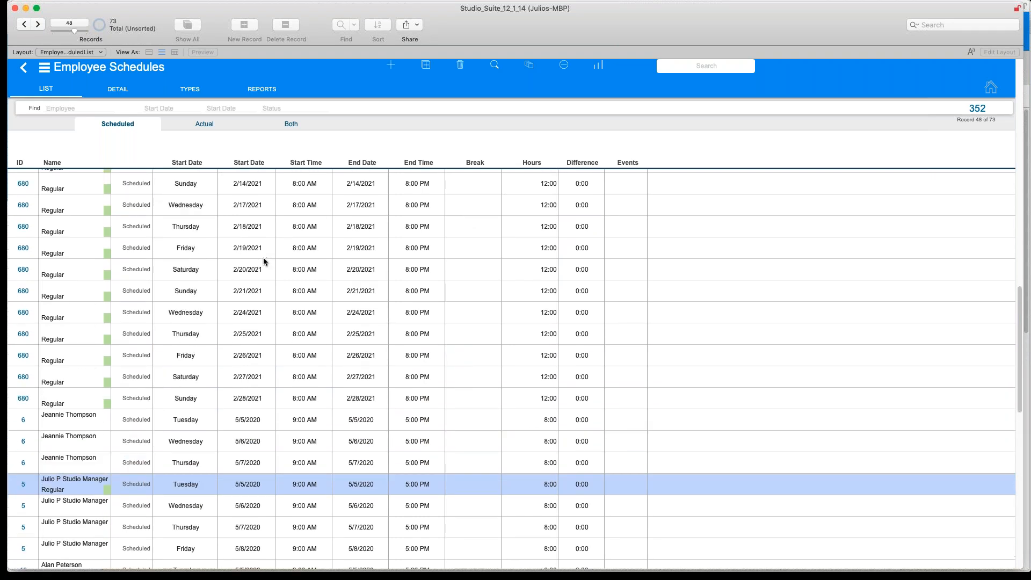
scroll(264, 261, "up", 3)
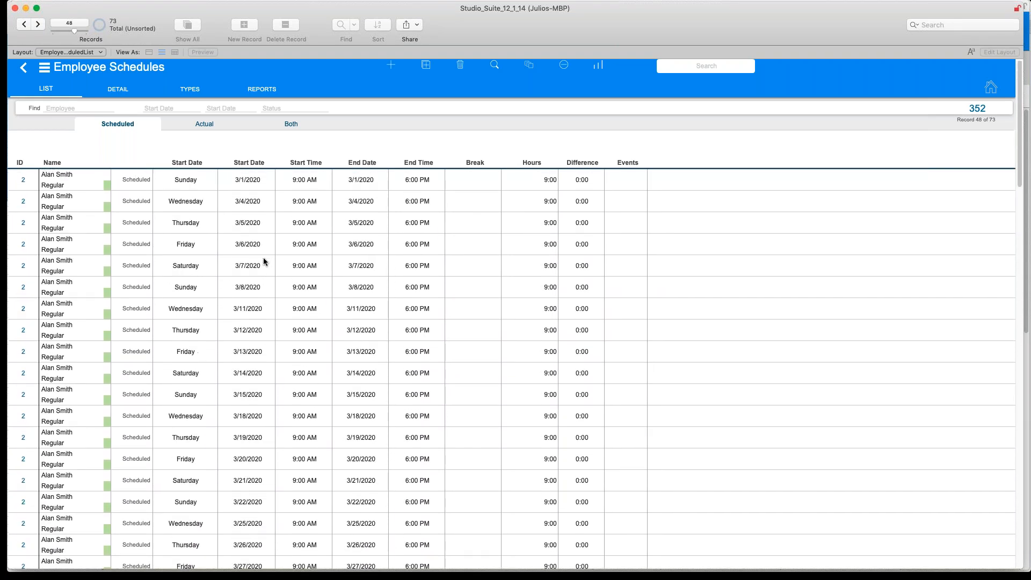
Filter the employee schedules to the studio manager whose detail record is open, and view only the actual hours.
left_click(119, 90)
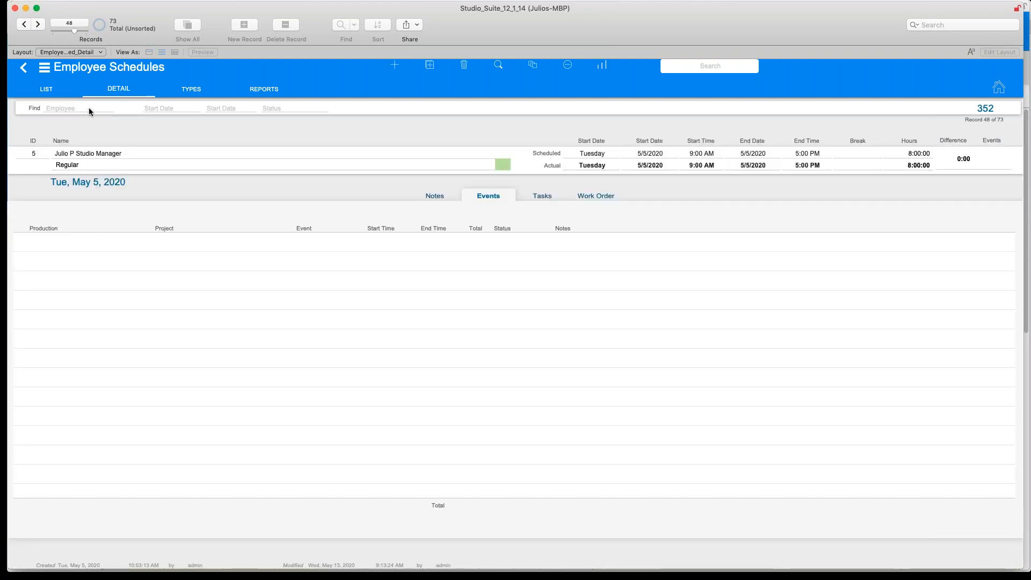
left_click(88, 109)
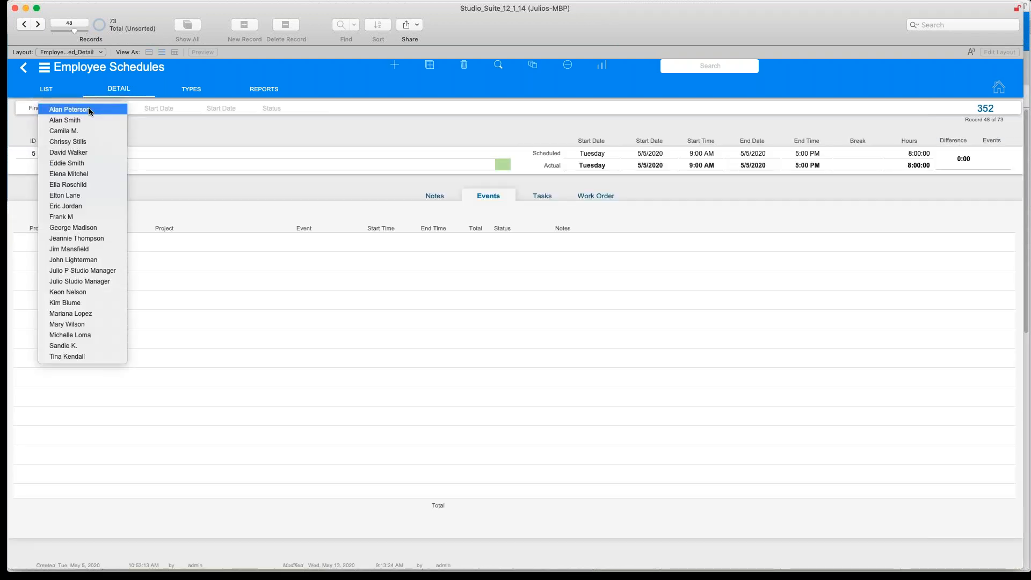
left_click(103, 273)
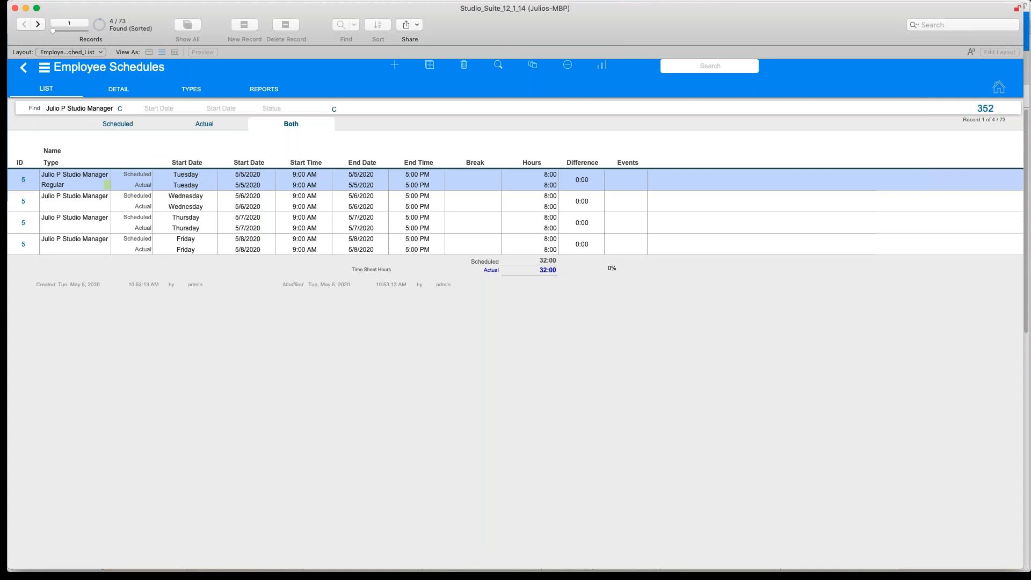
left_click(182, 128)
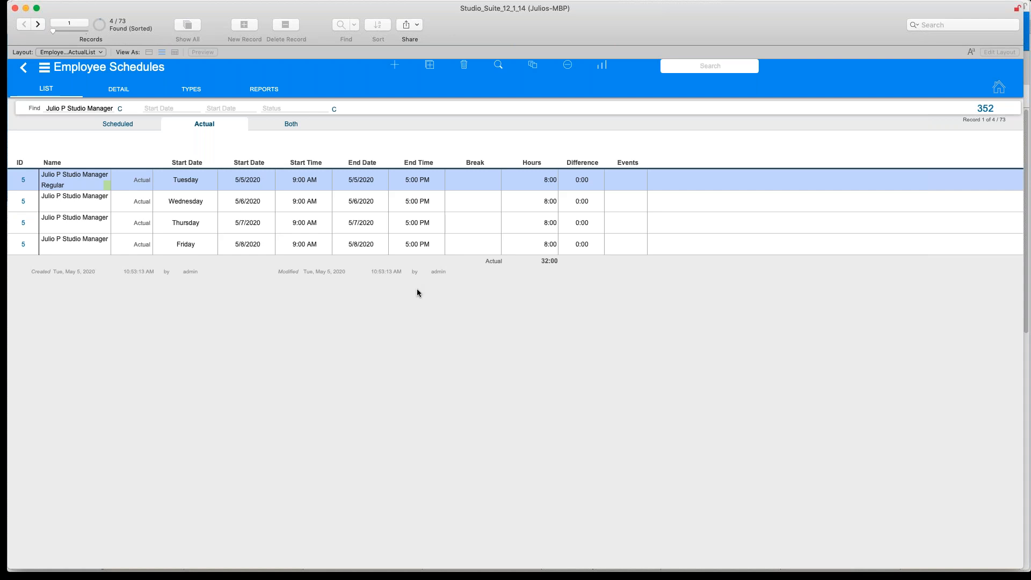
Preview the Employee Schedules report for the filtered studio manager records, and exit the preview.
left_click(264, 91)
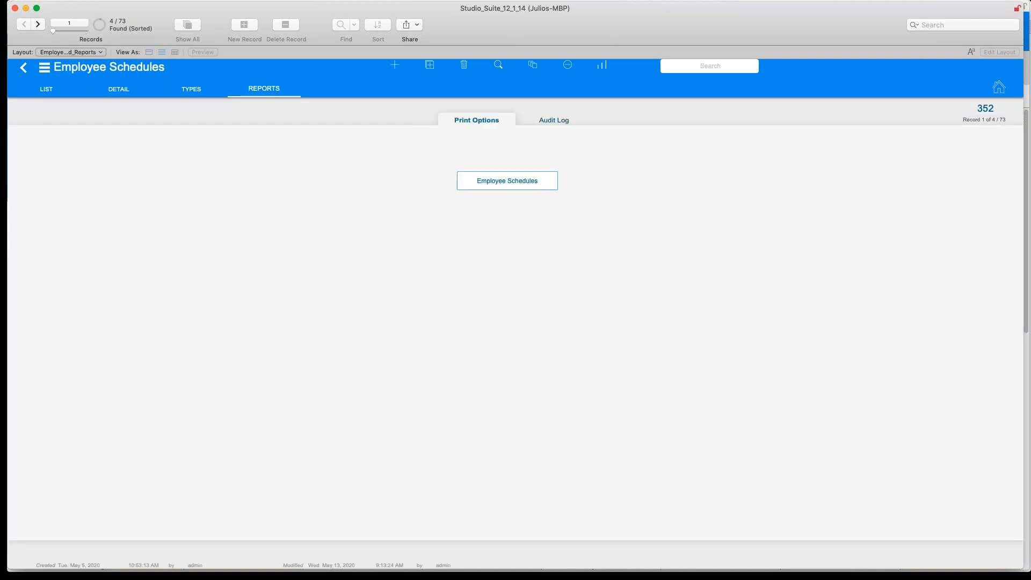
left_click(480, 183)
left_click(561, 248)
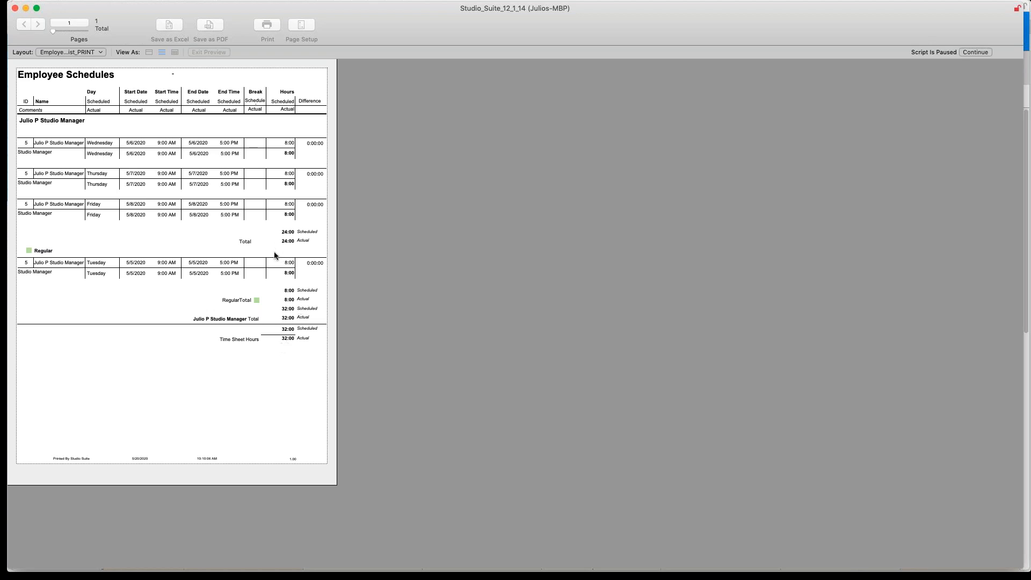
left_click(966, 52)
left_click(559, 218)
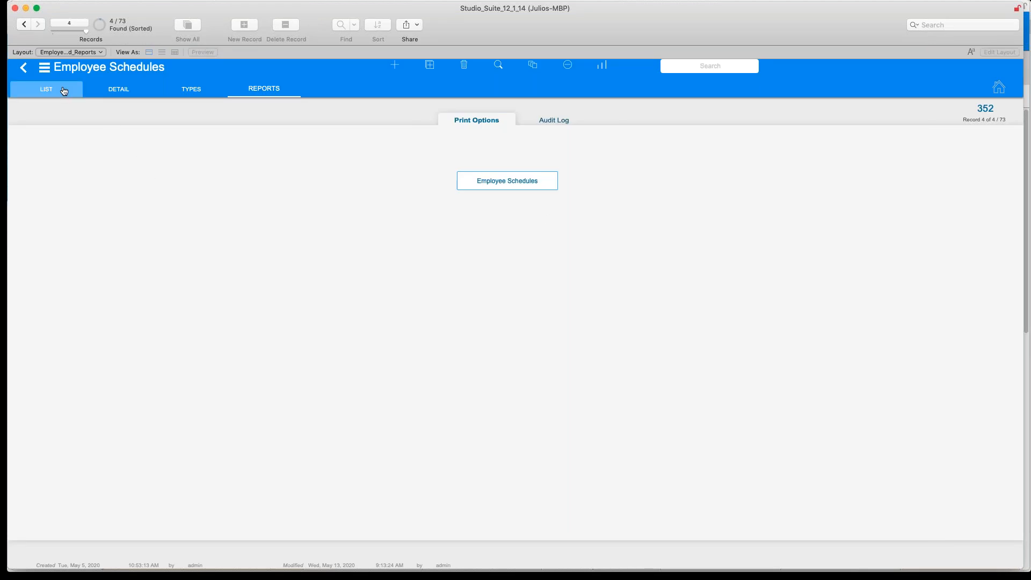
Start a new employee schedule from the list, and assign it to the fifth employee in the contact selection.
left_click(64, 90)
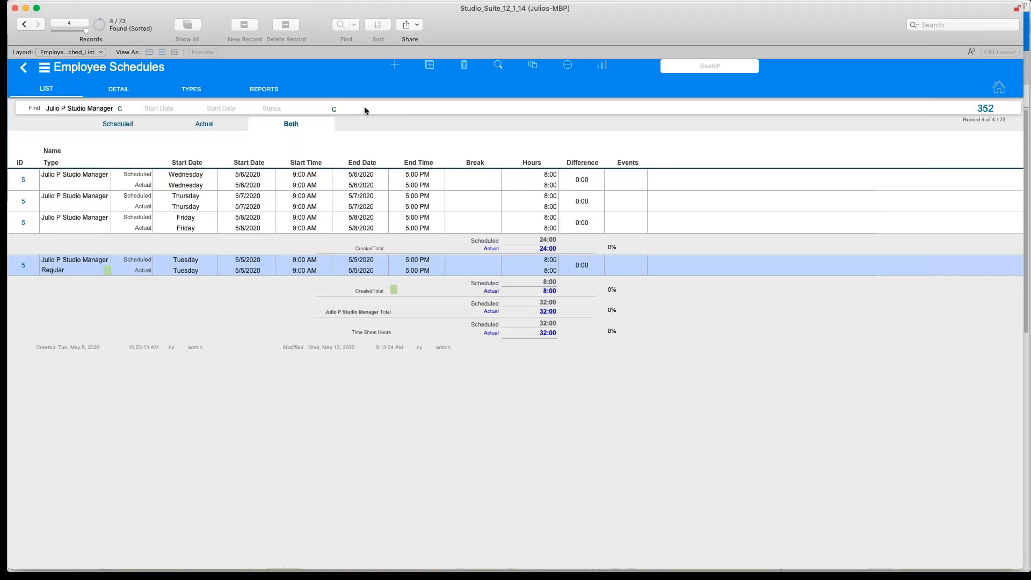
left_click(394, 71)
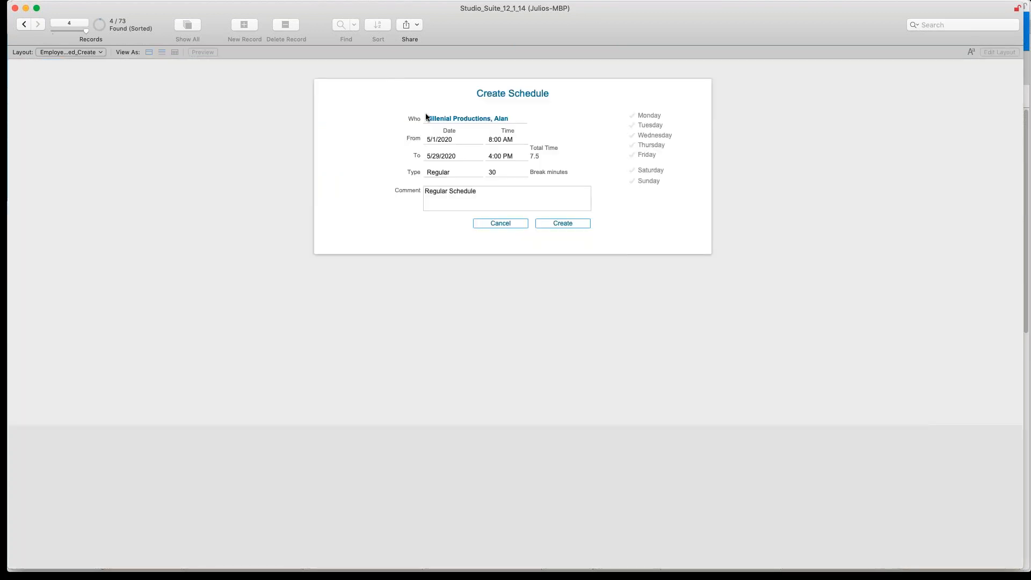
left_click(434, 118)
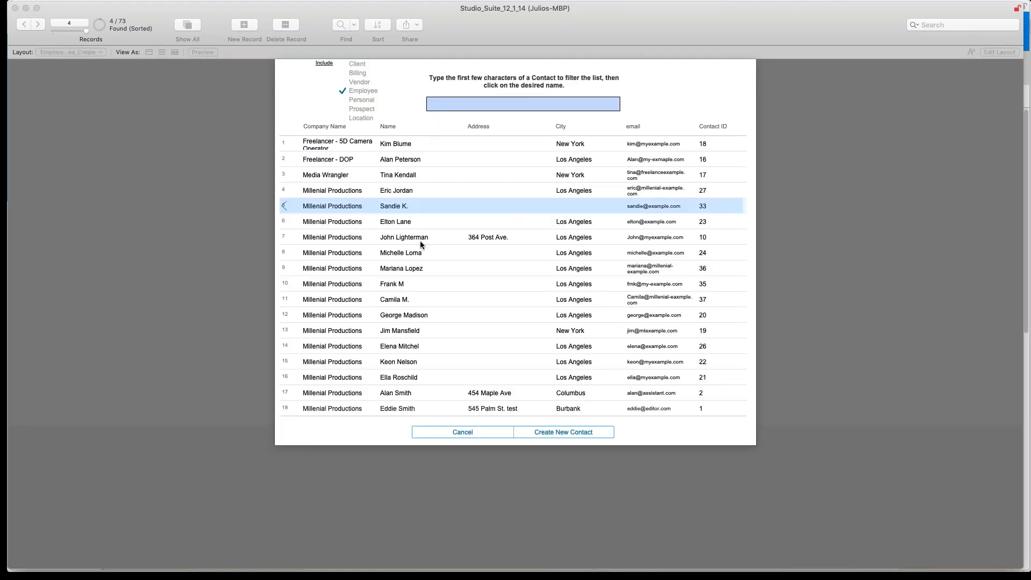
left_click(408, 211)
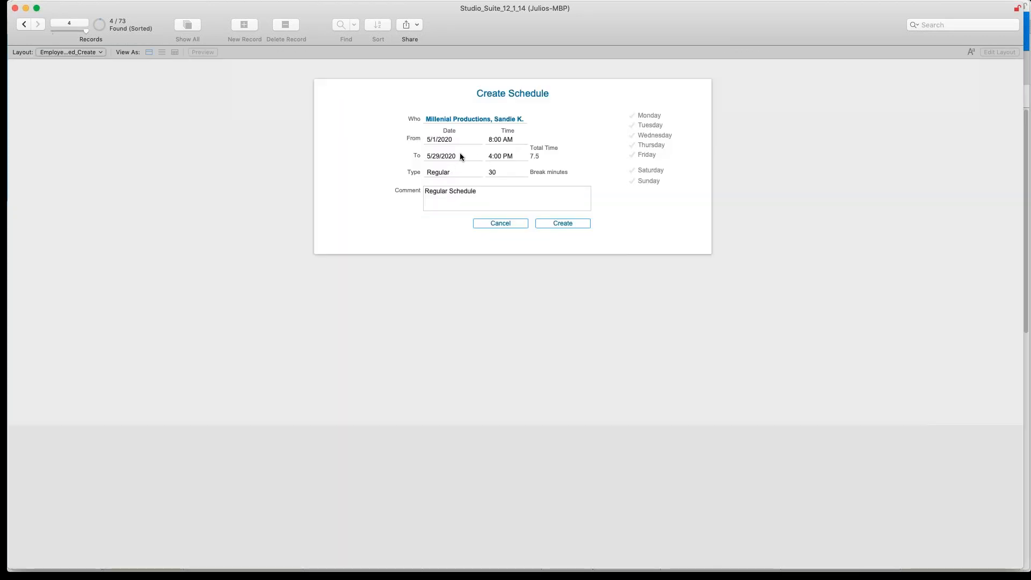
Create the Regular schedule for Monday through Friday, from 5/1/2020 to 5/29/2020, 8:00 AM to 4:00 PM with a 30-minute break.
left_click(633, 118)
left_click(632, 125)
left_click(632, 135)
left_click(633, 145)
left_click(632, 155)
left_click(632, 170)
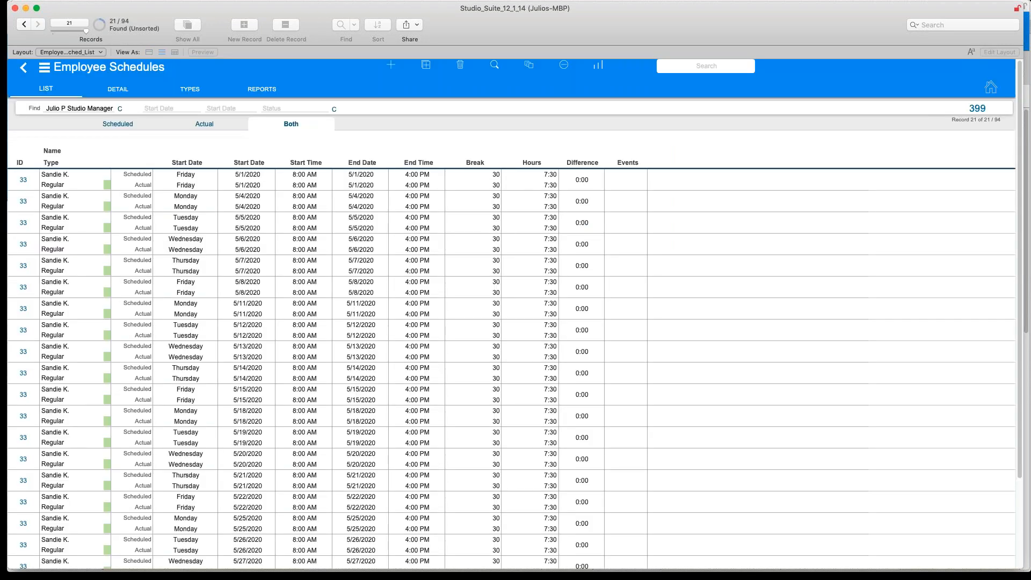
Filter the employee schedules to the employee with the new May 2020 Regular schedule, and compare the scheduled, actual and combined views.
left_click(87, 109)
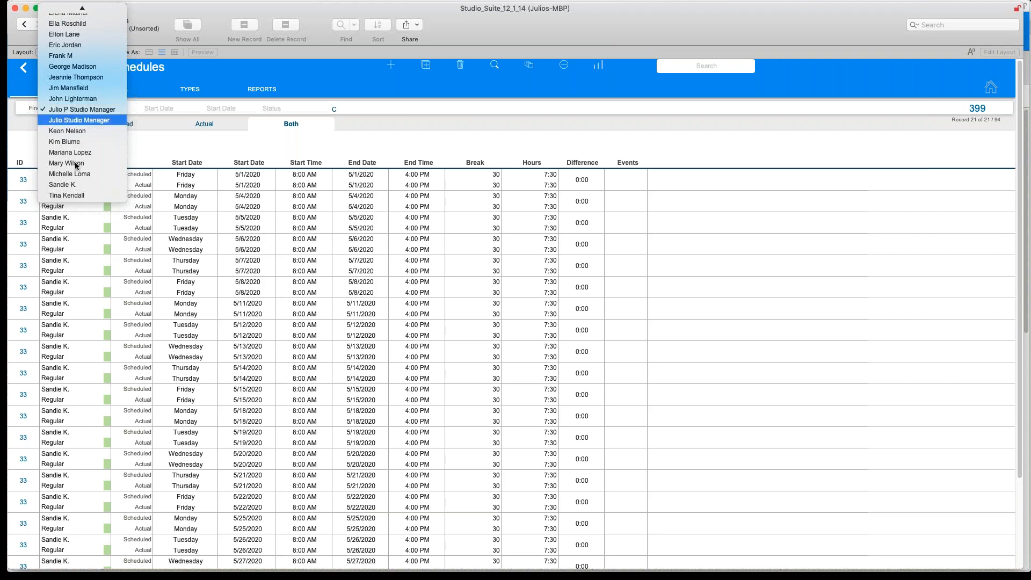
left_click(62, 185)
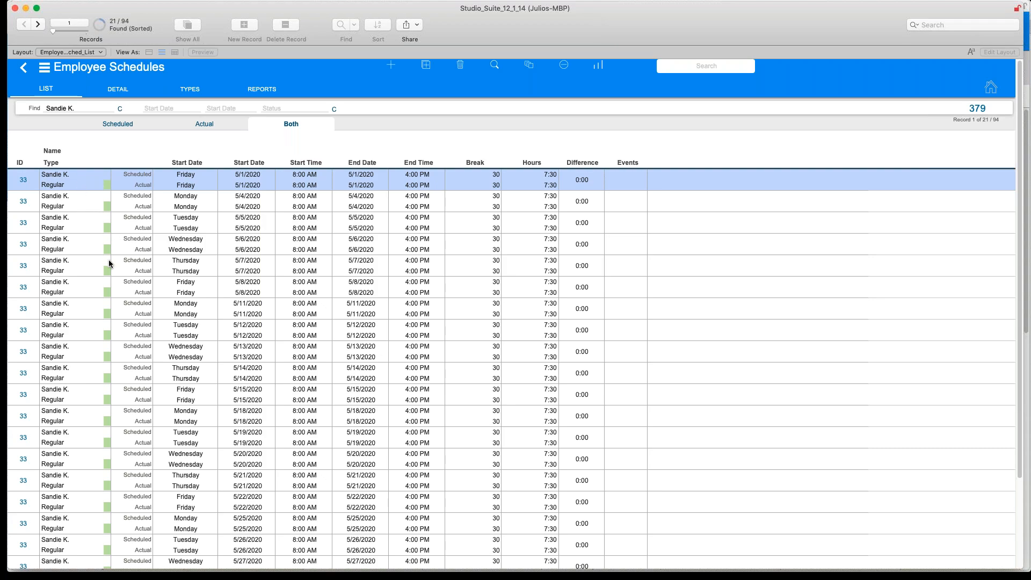
left_click(131, 125)
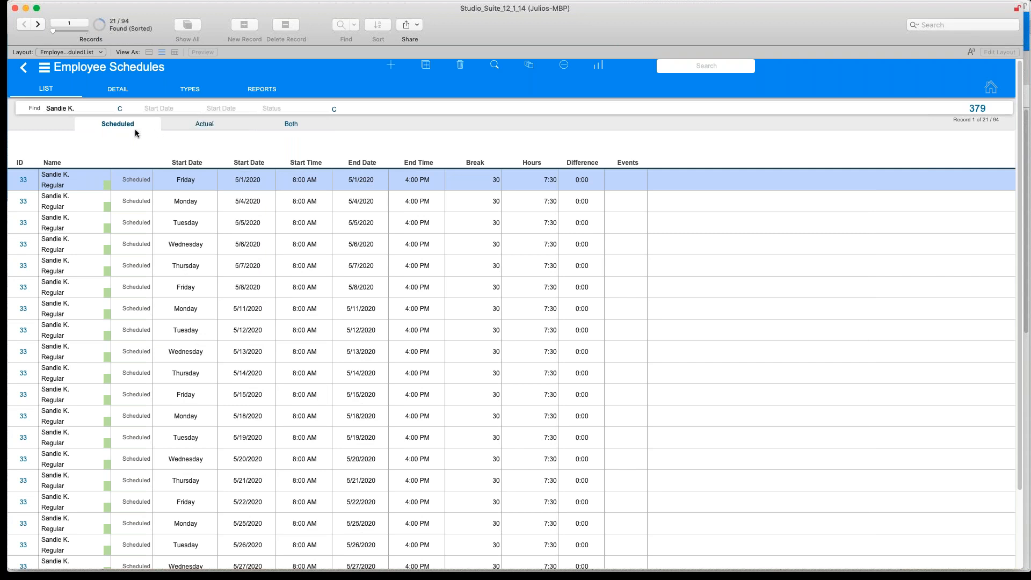
left_click(217, 125)
left_click(272, 128)
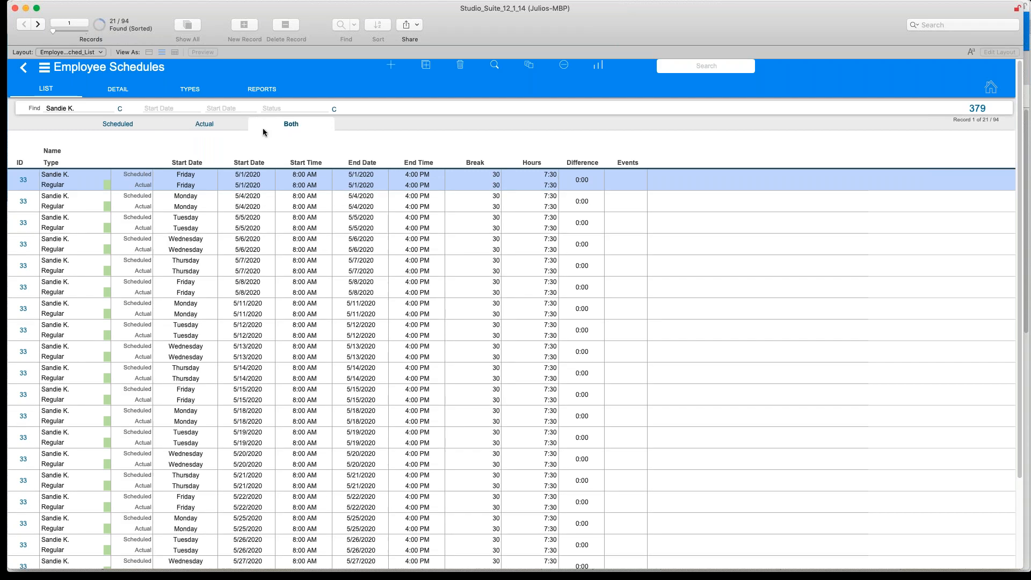
left_click(131, 126)
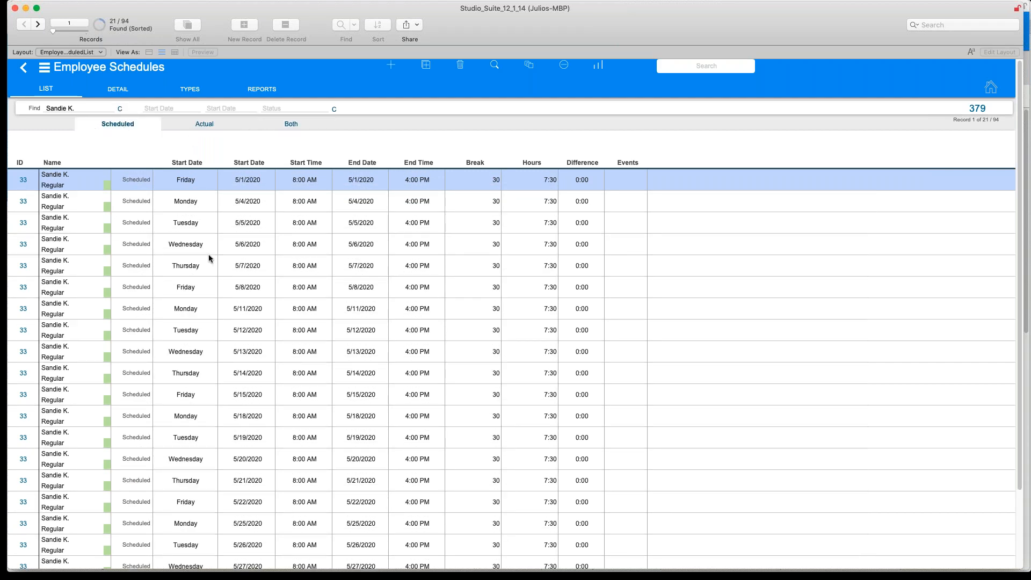
Open the detail of the employee's 5/1/2020 schedule record, and review its notes, events and tasks.
left_click(118, 89)
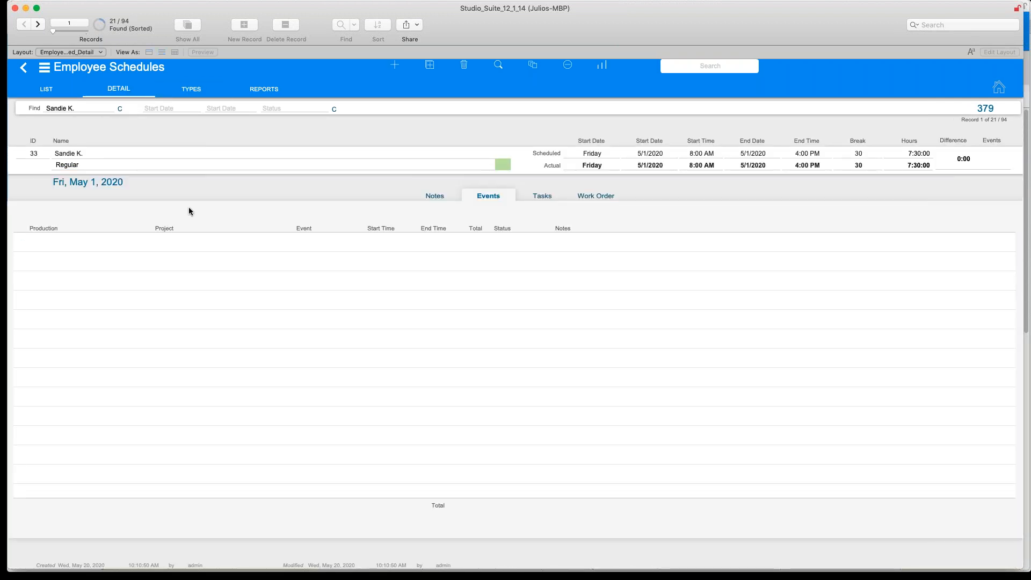
left_click(421, 198)
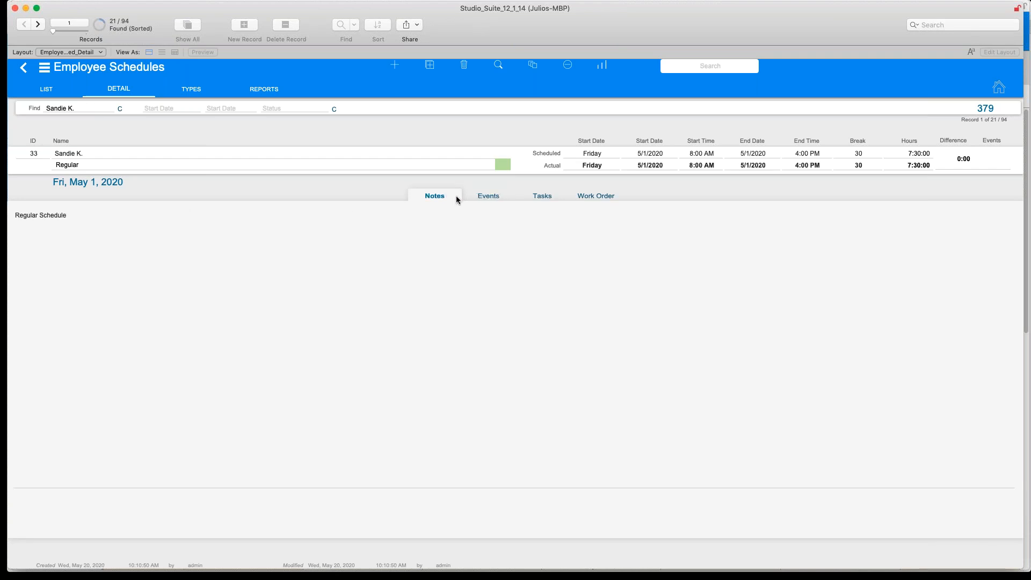
left_click(481, 196)
left_click(549, 195)
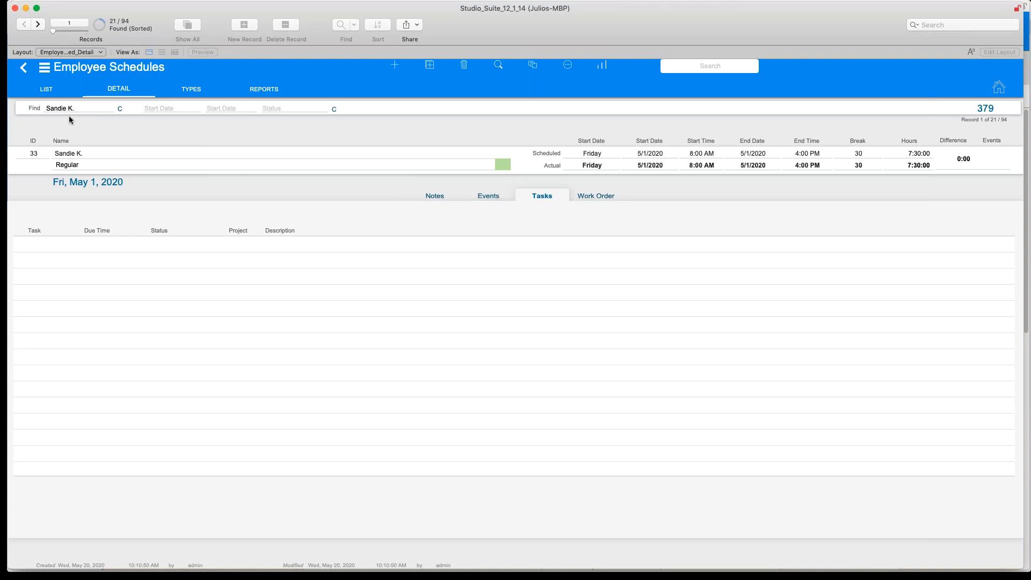
left_click(445, 198)
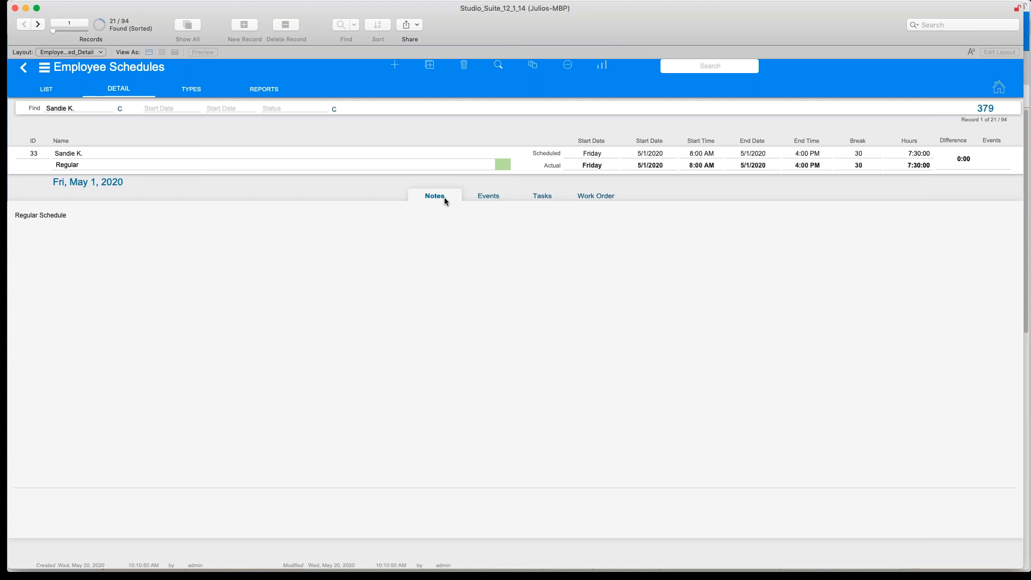
Create an actual project named "New Example Project" in Projects, with the Millenial Productions contact in row 6 of the contact selection as client.
left_click(45, 74)
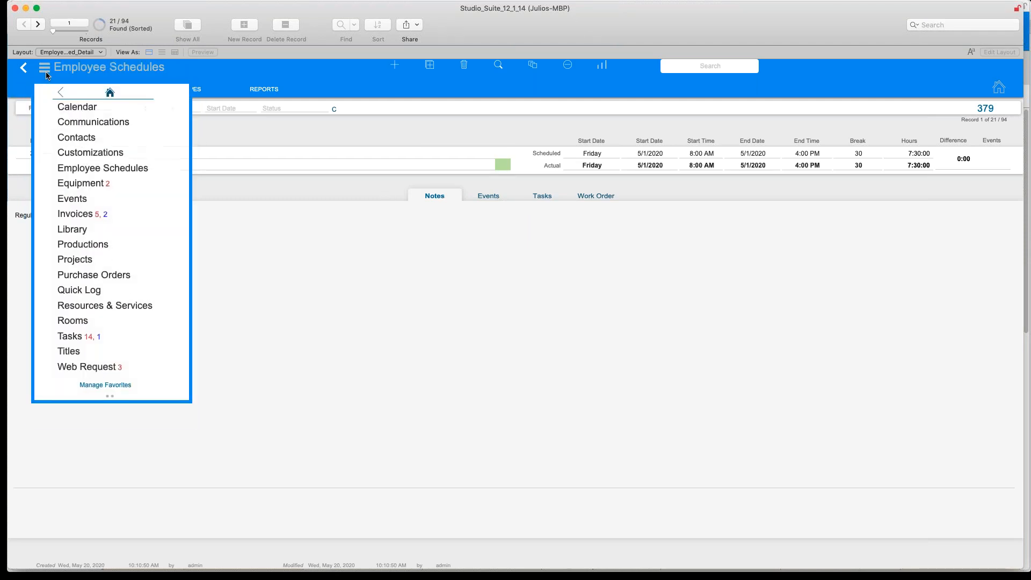
left_click(93, 262)
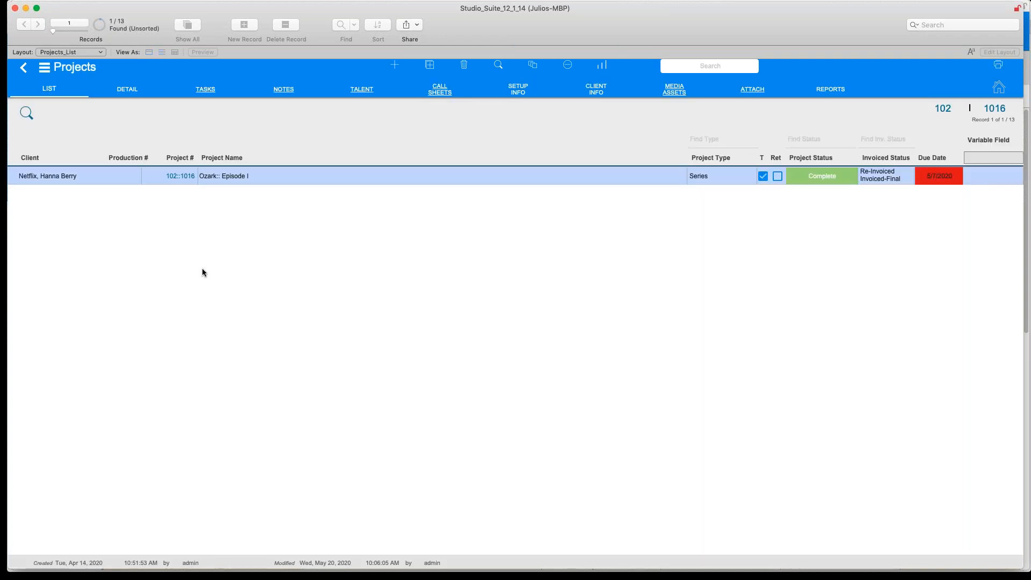
left_click(396, 69)
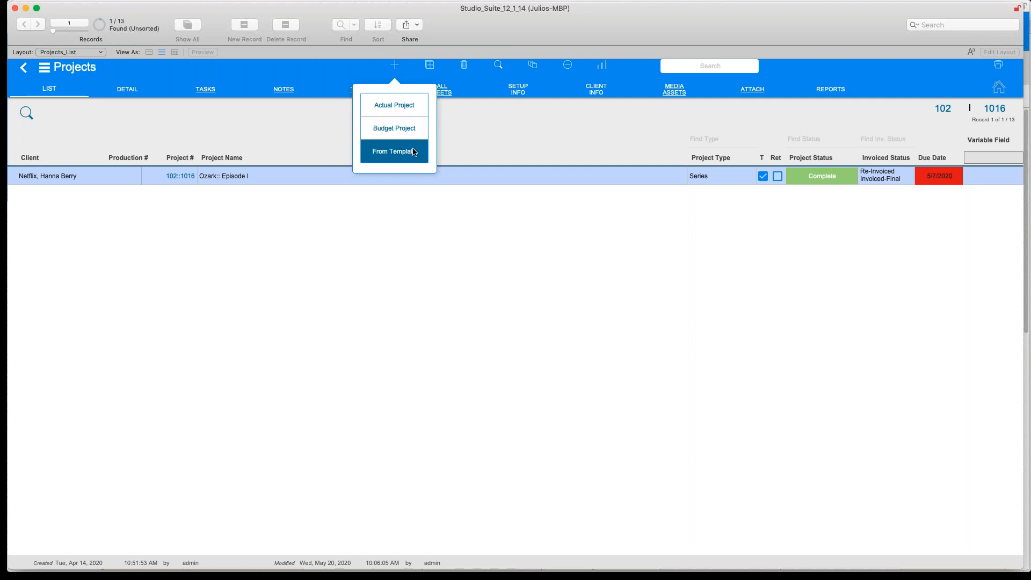
left_click(405, 109)
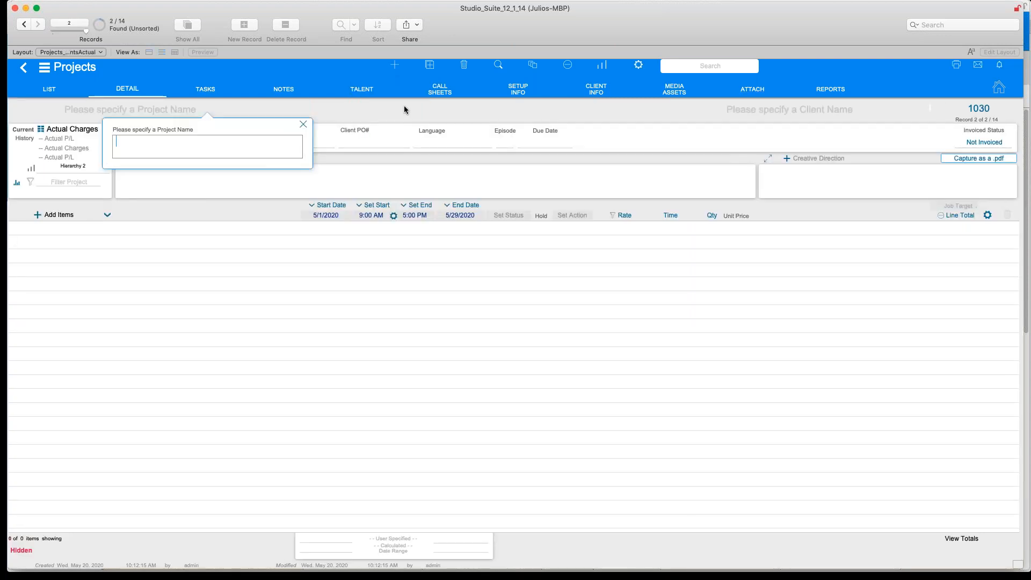
type("New Example")
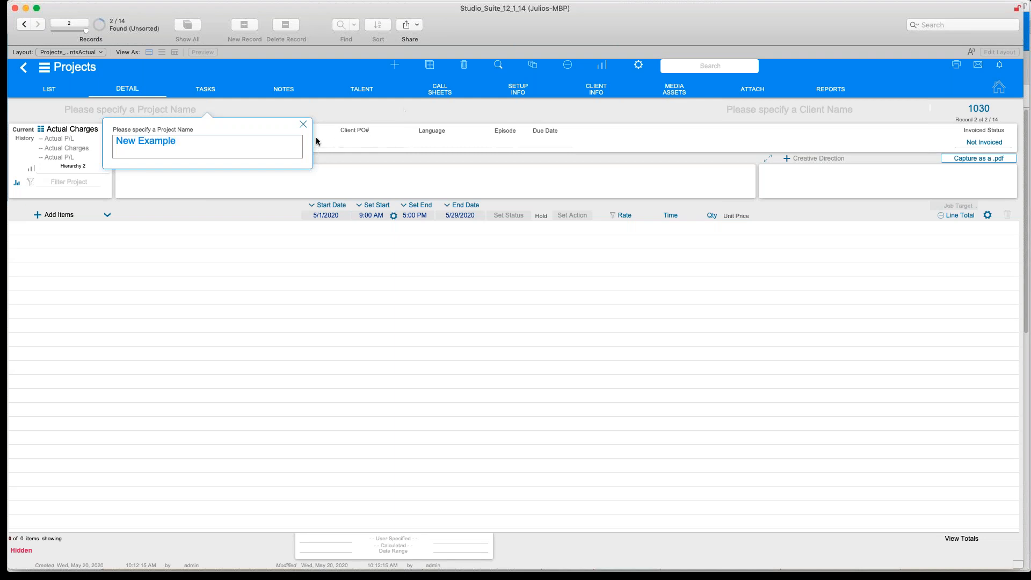
type(" Project")
left_click(830, 115)
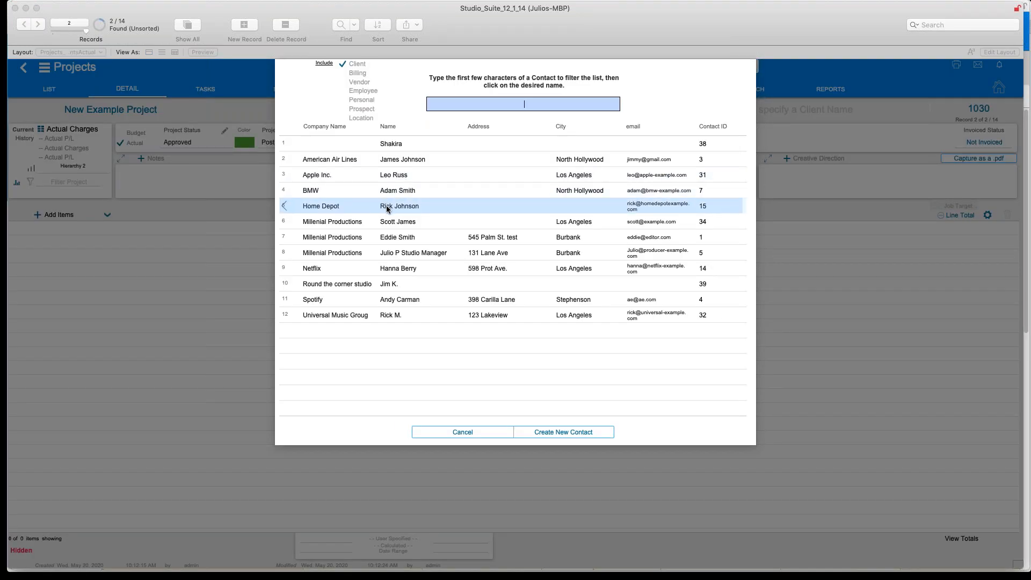
left_click(348, 227)
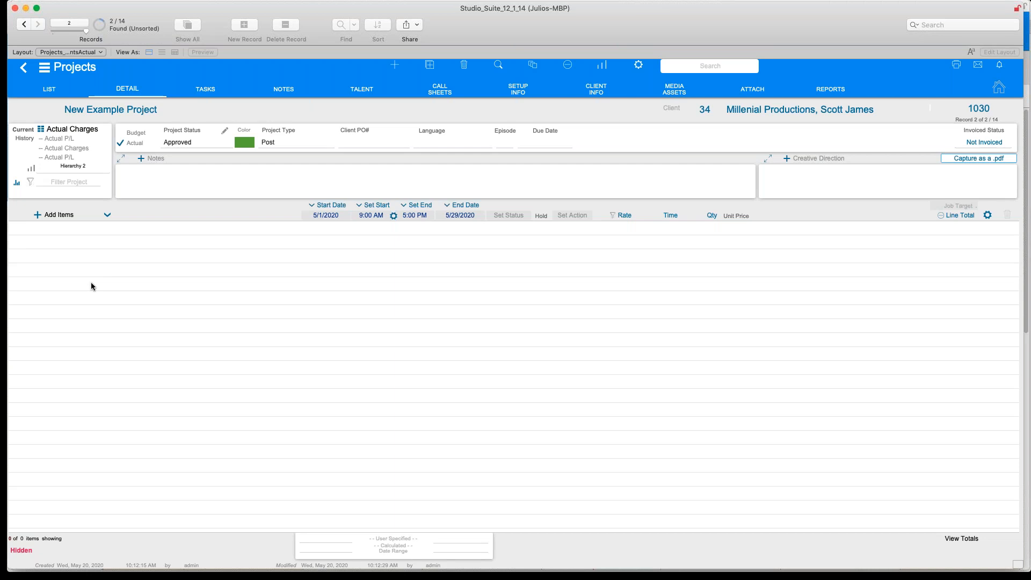
Open the item selection for the new project, browse the Rooms and Equipment categories, and search the equipment for "arri".
left_click(40, 215)
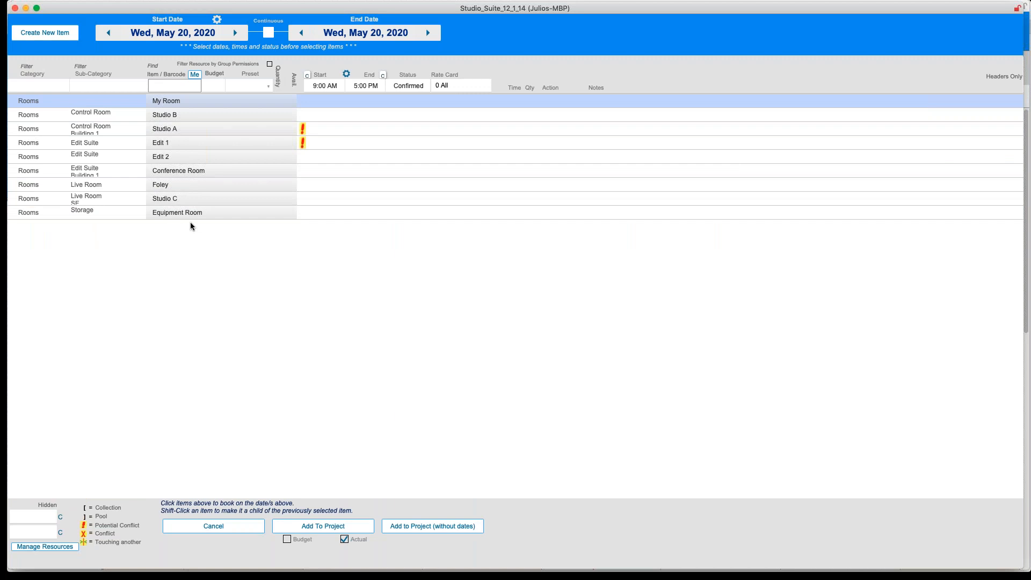
left_click(36, 83)
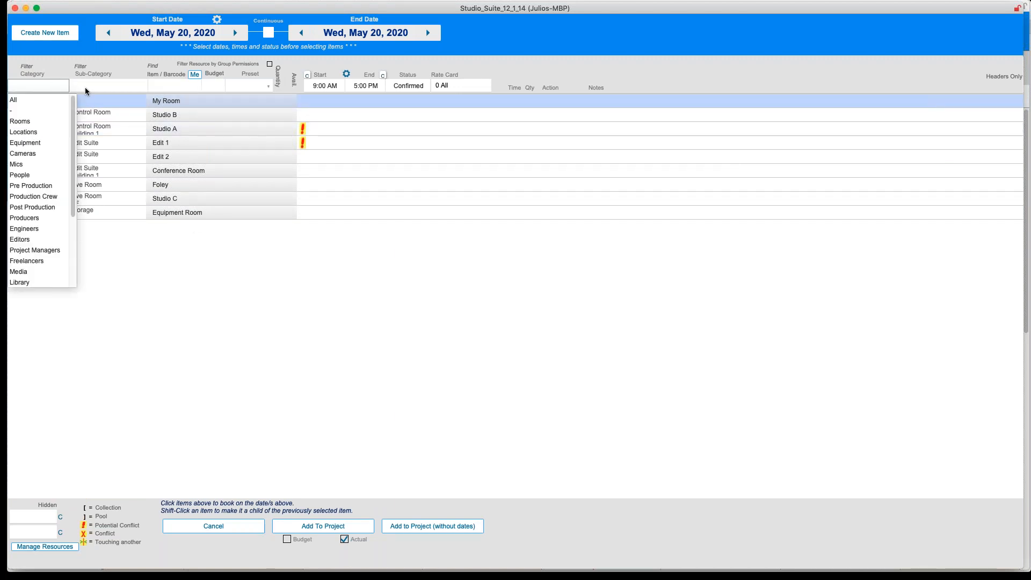
key("Tab")
left_click(164, 89)
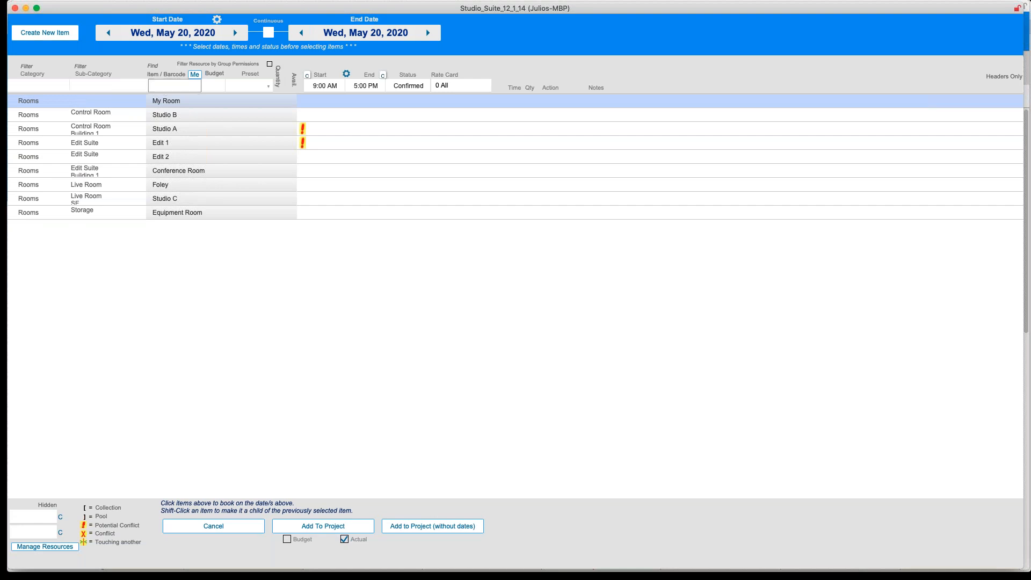
left_click(60, 88)
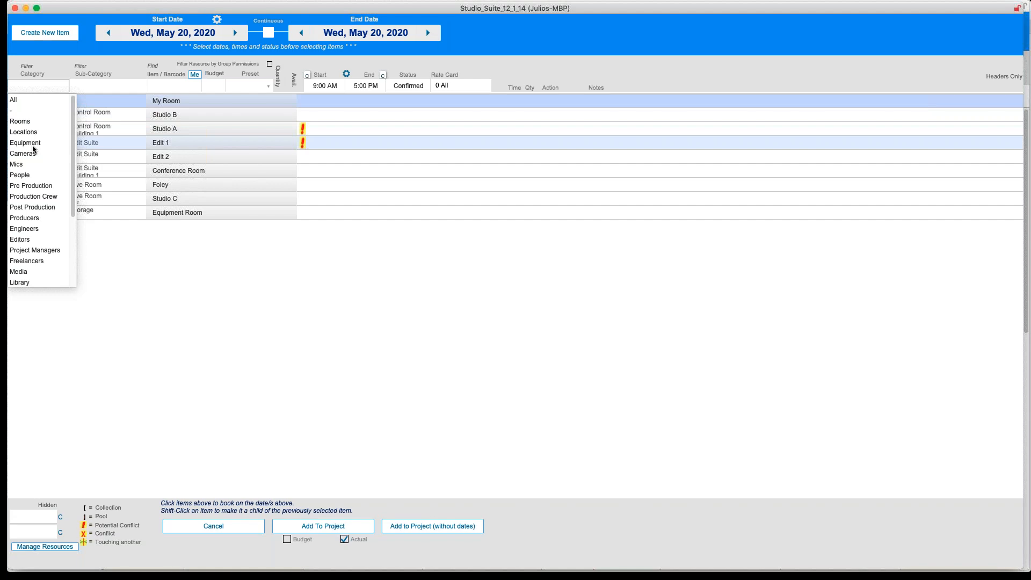
left_click(21, 122)
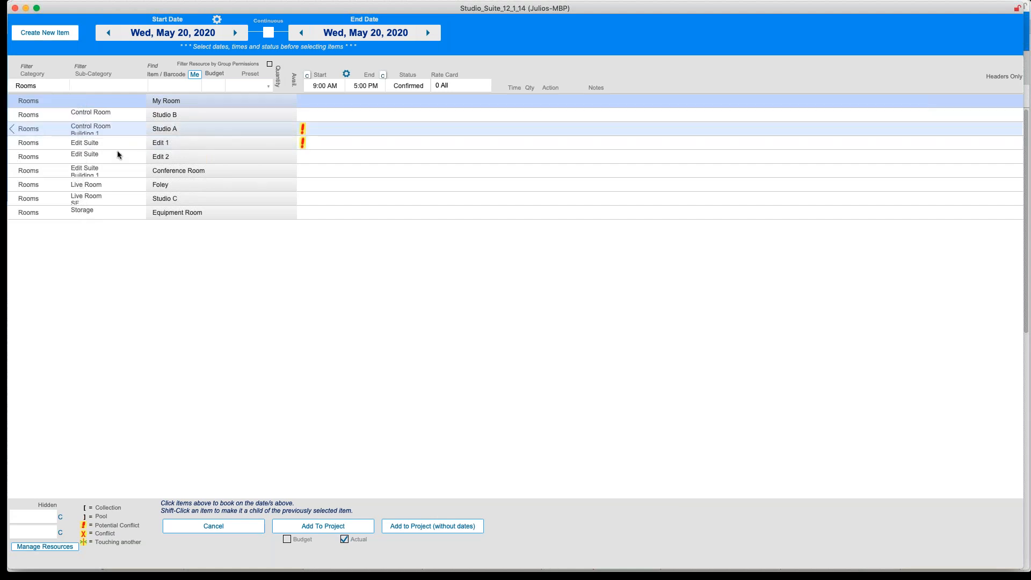
left_click(54, 87)
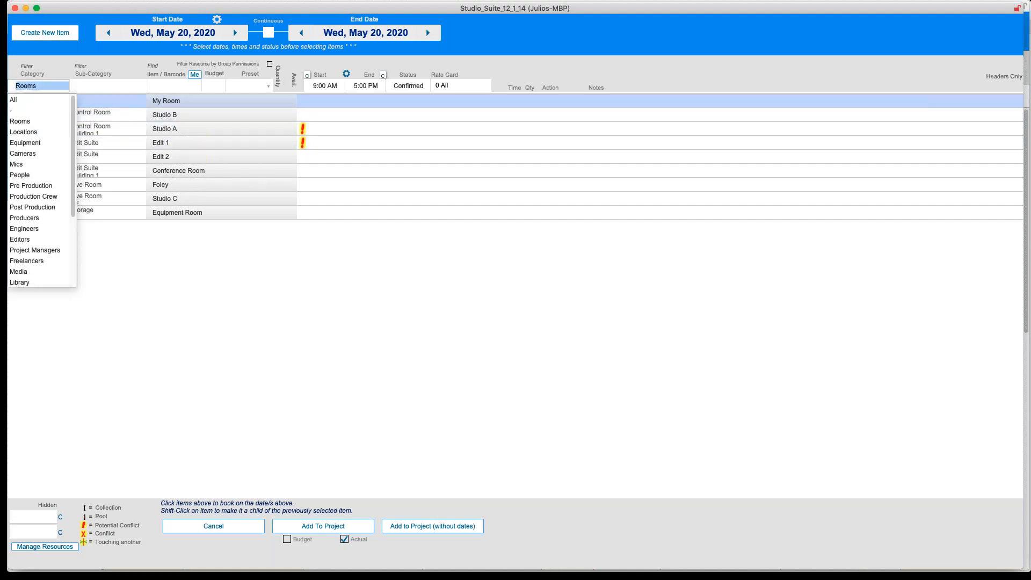
left_click(31, 143)
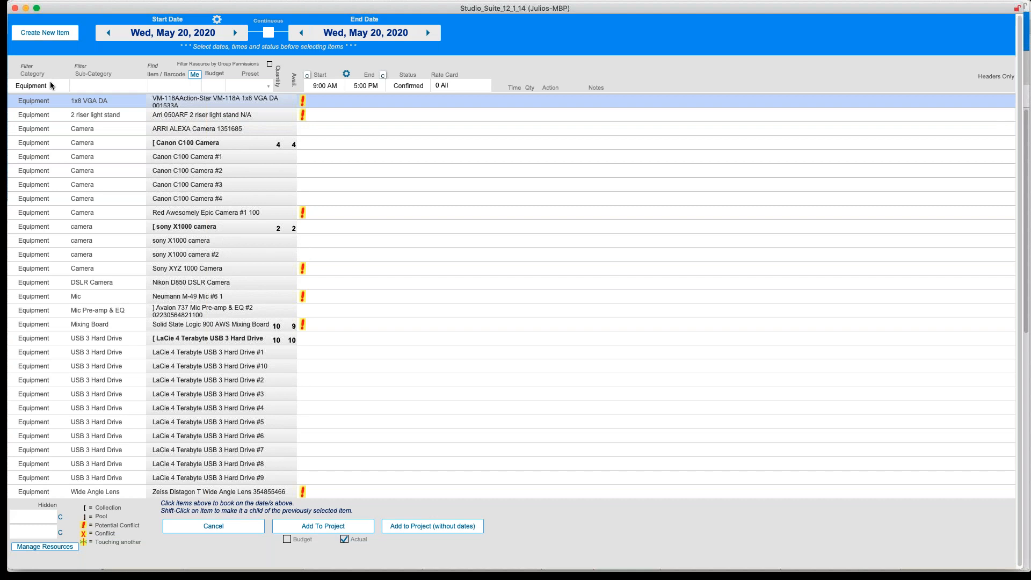
left_click(161, 84)
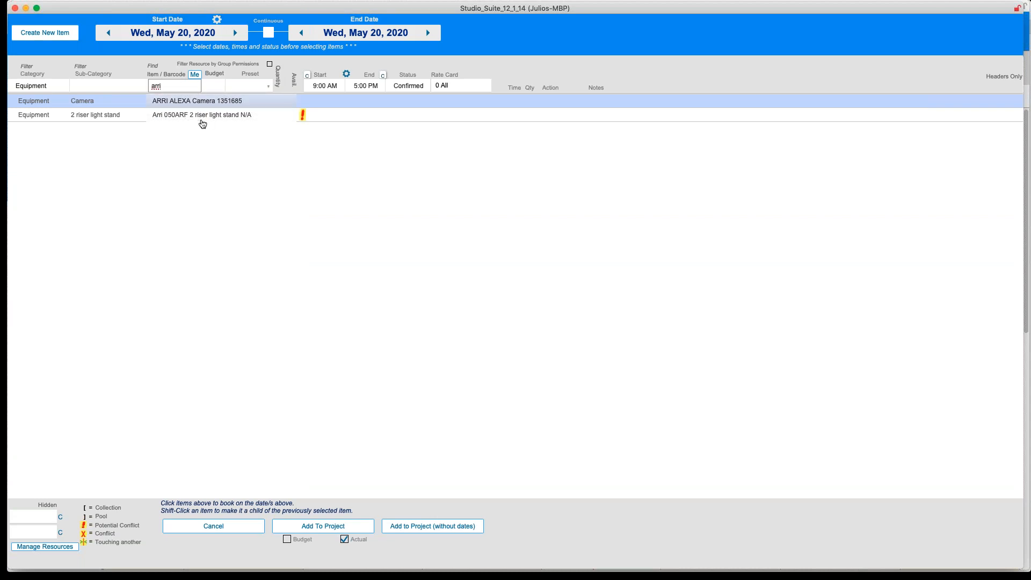
left_click(101, 163)
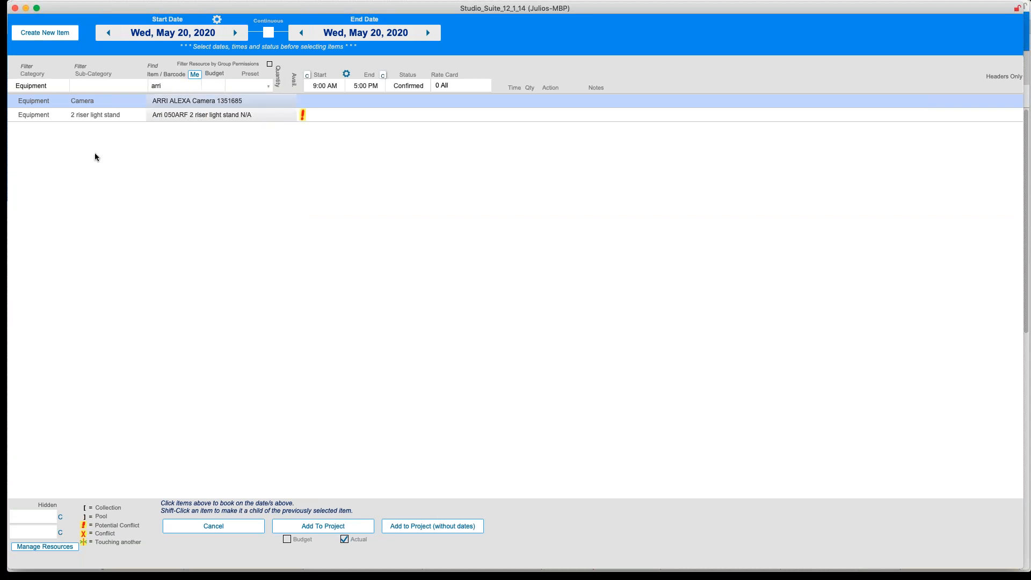
Filter the bookable items to Rooms, and select Studio B for May 20, 2020.
left_click(52, 85)
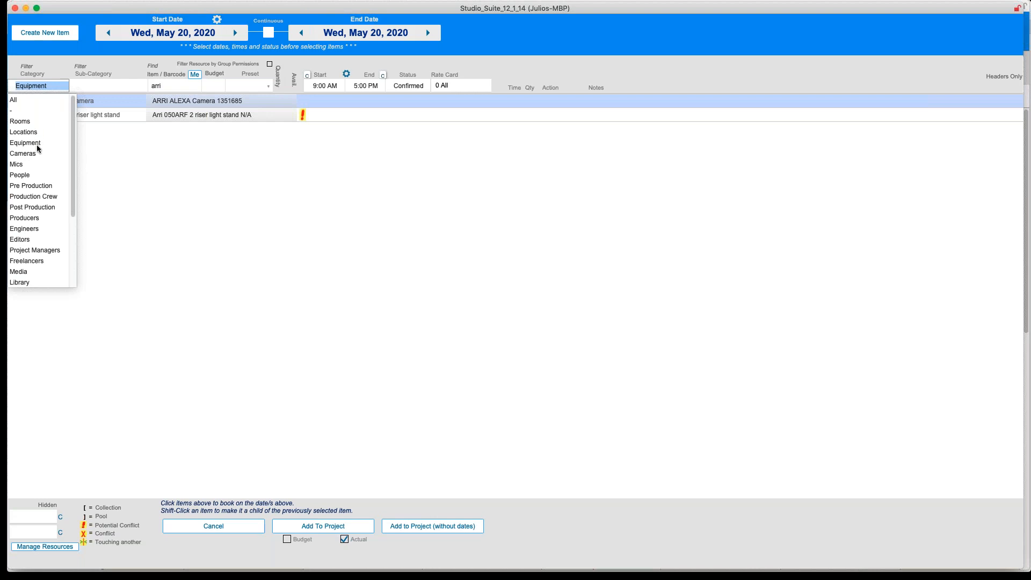
left_click(21, 121)
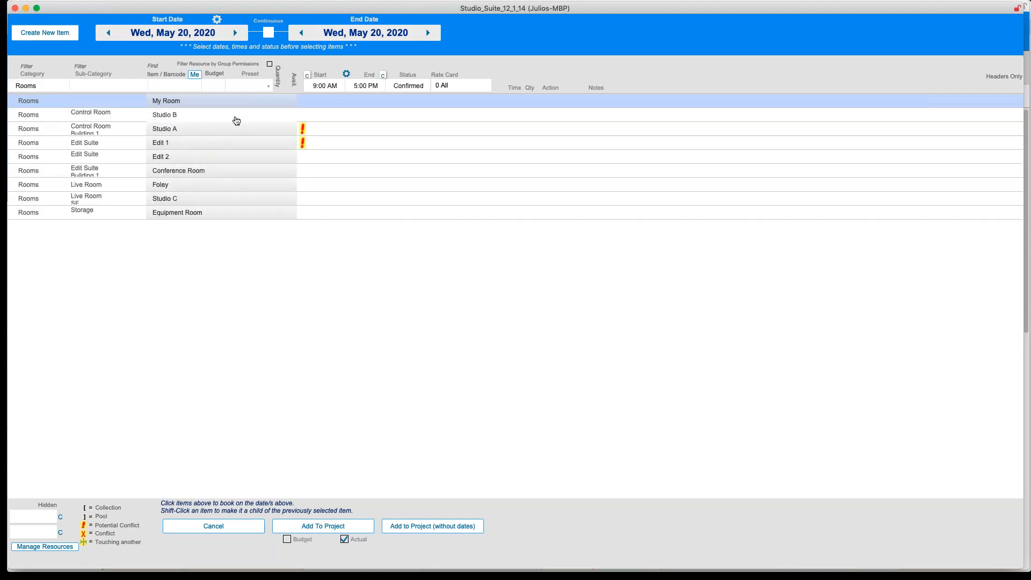
left_click(237, 117)
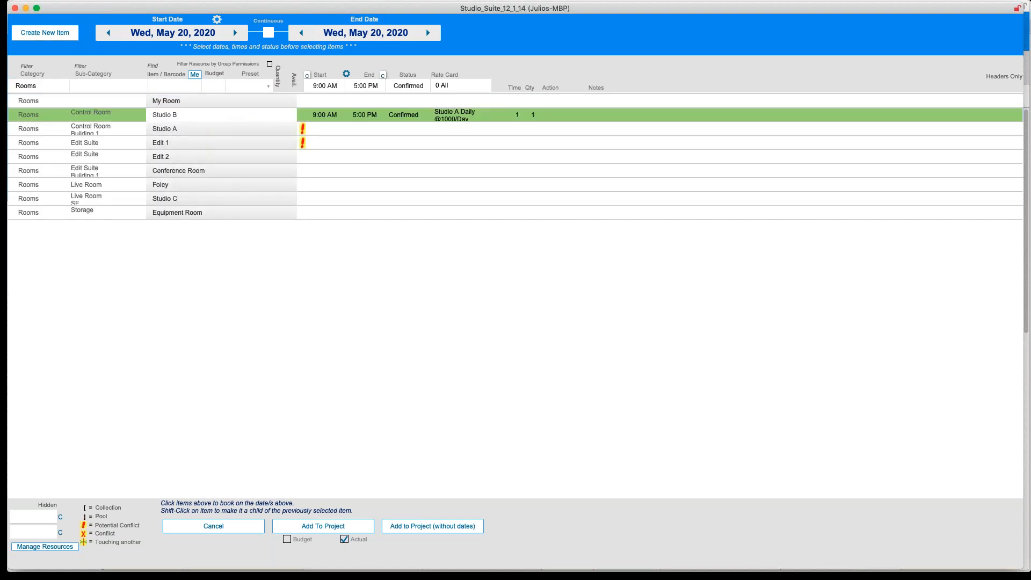
Filter the bookable items to Pre Production, and select the Producer and the Project Manager for the booking.
left_click(54, 88)
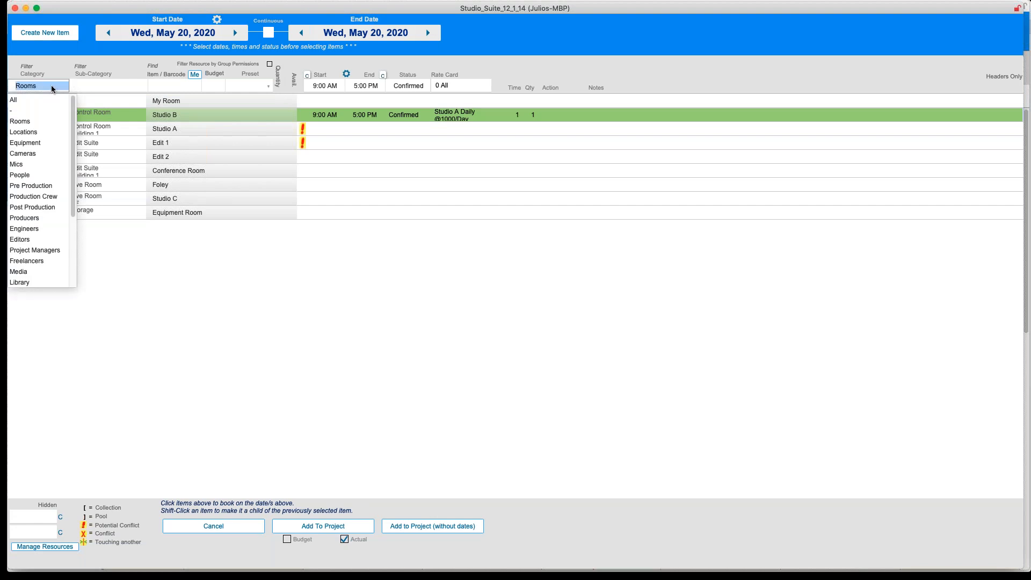
left_click(51, 187)
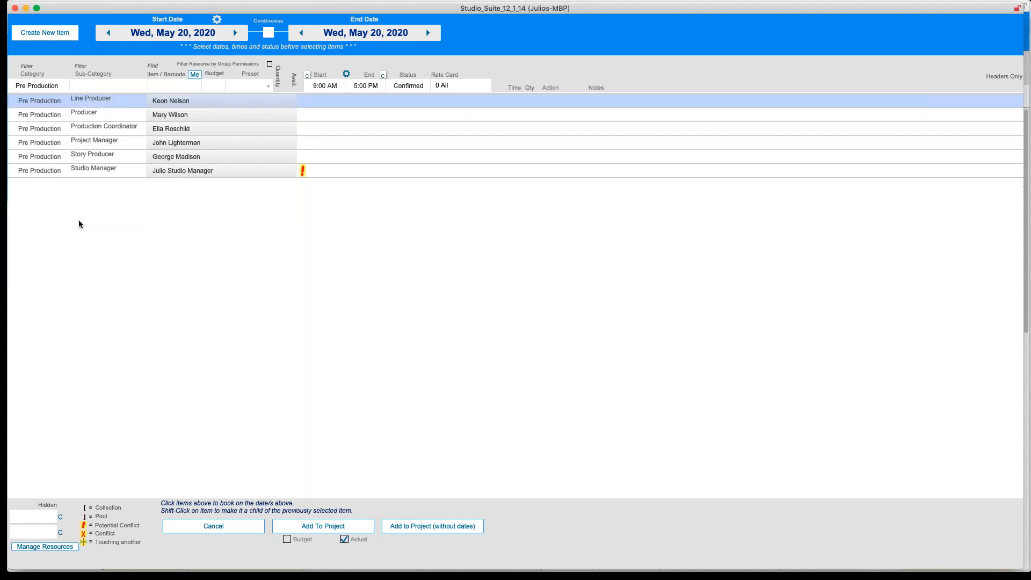
left_click(179, 115)
left_click(183, 143)
Select Canon C100 Camera #2 and #3 and LaCie 4 Terabyte USB 3 Hard Drive #10 from Equipment, and check the mixing board's potential conflict.
left_click(59, 85)
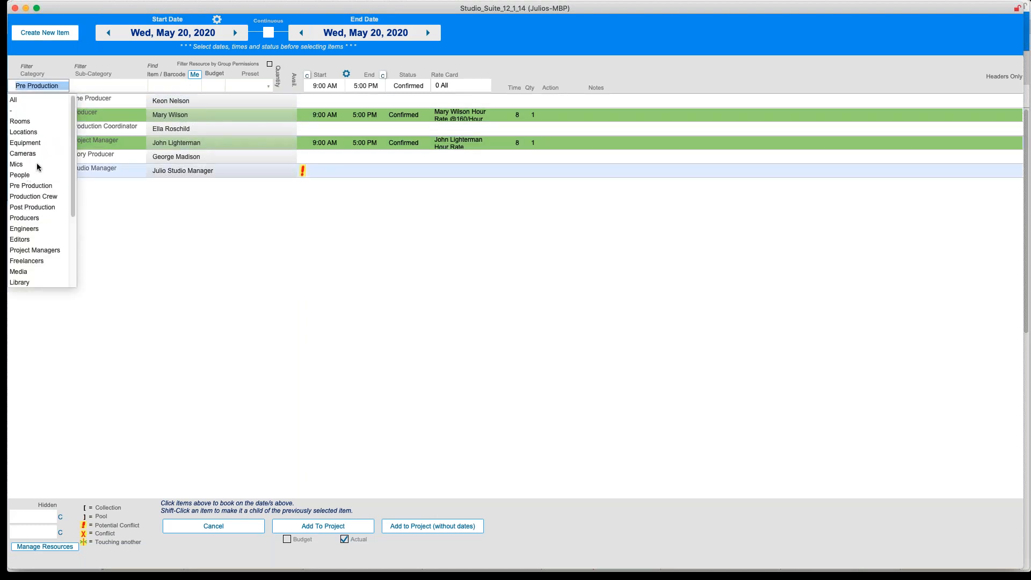
left_click(56, 181)
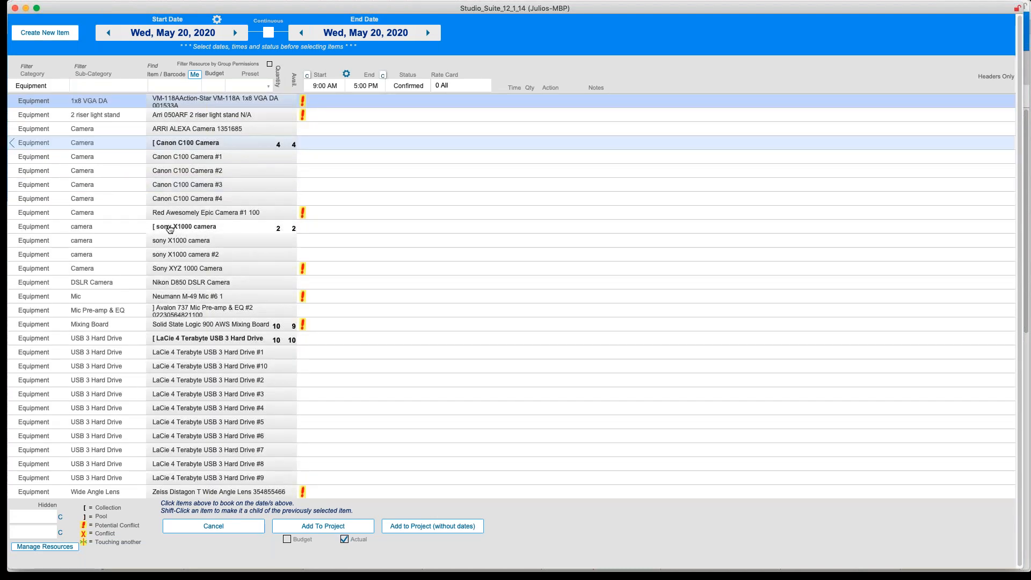
left_click(193, 176)
left_click(197, 188)
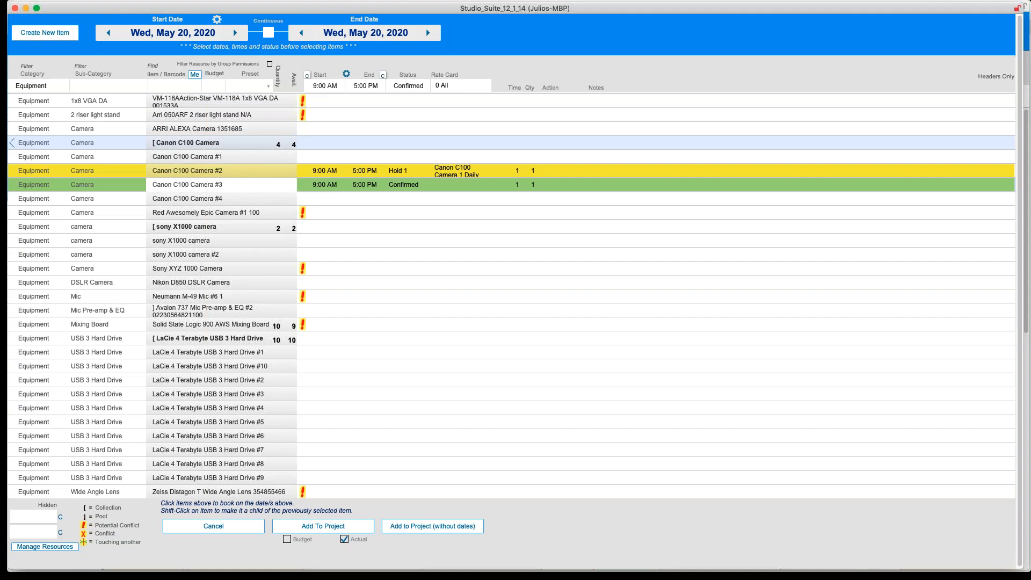
left_click(220, 365)
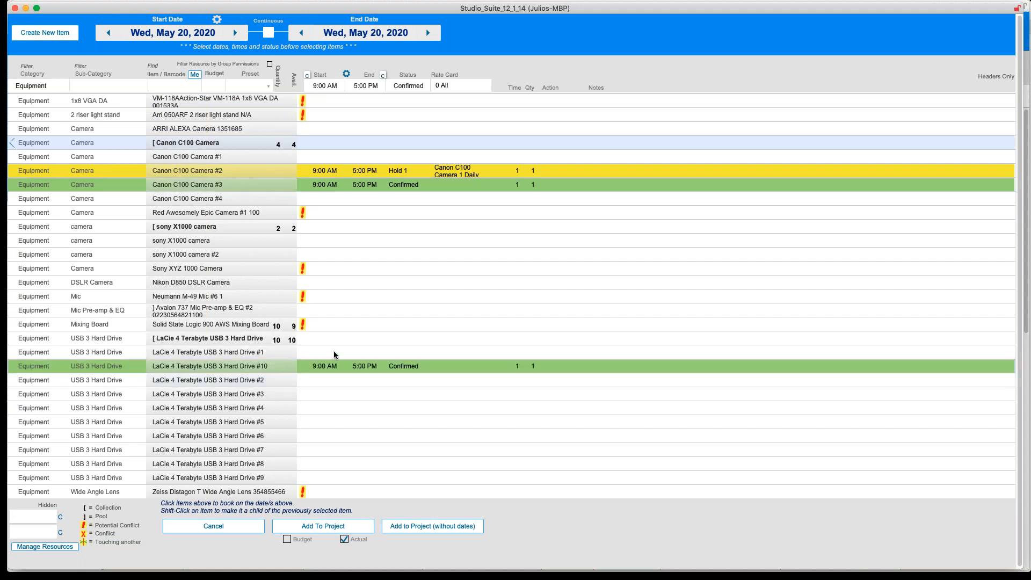
left_click(303, 326)
mouse_move(304, 327)
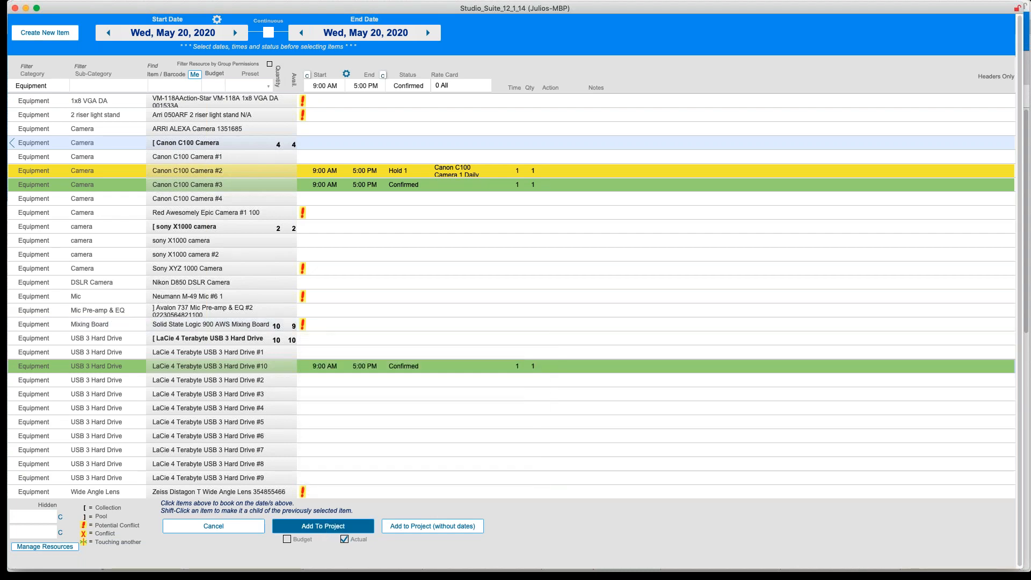
Add the selected items to the project, and set Studio B's start time to 8:30 AM without changing the other items.
left_click(324, 527)
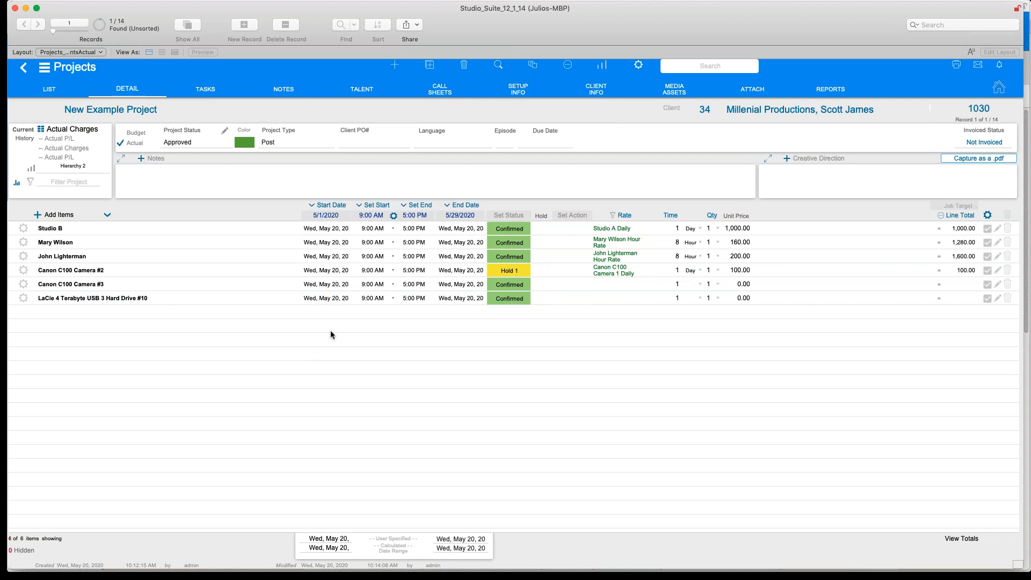
left_click(329, 234)
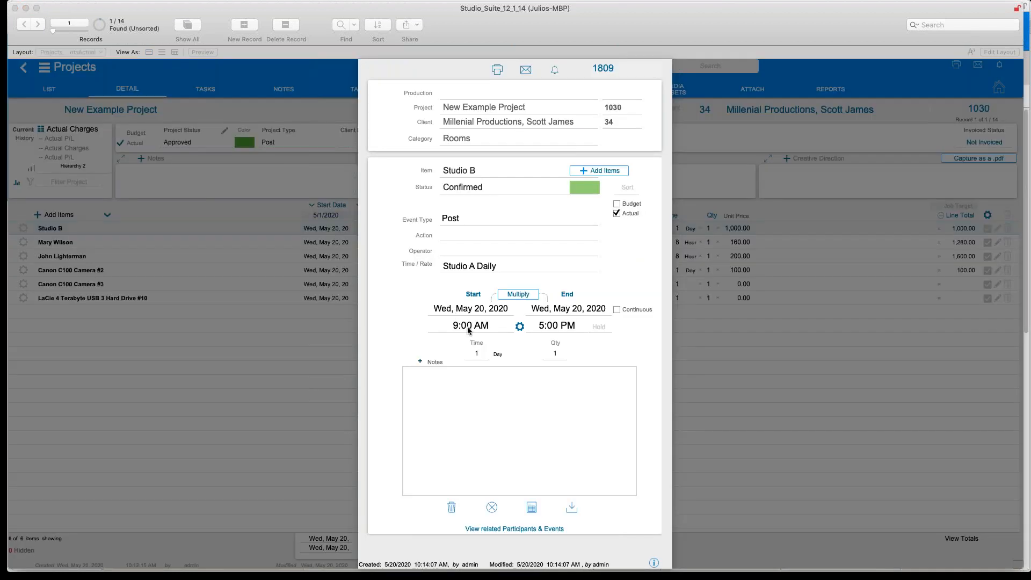
left_click(468, 329)
left_click(467, 316)
left_click(579, 524)
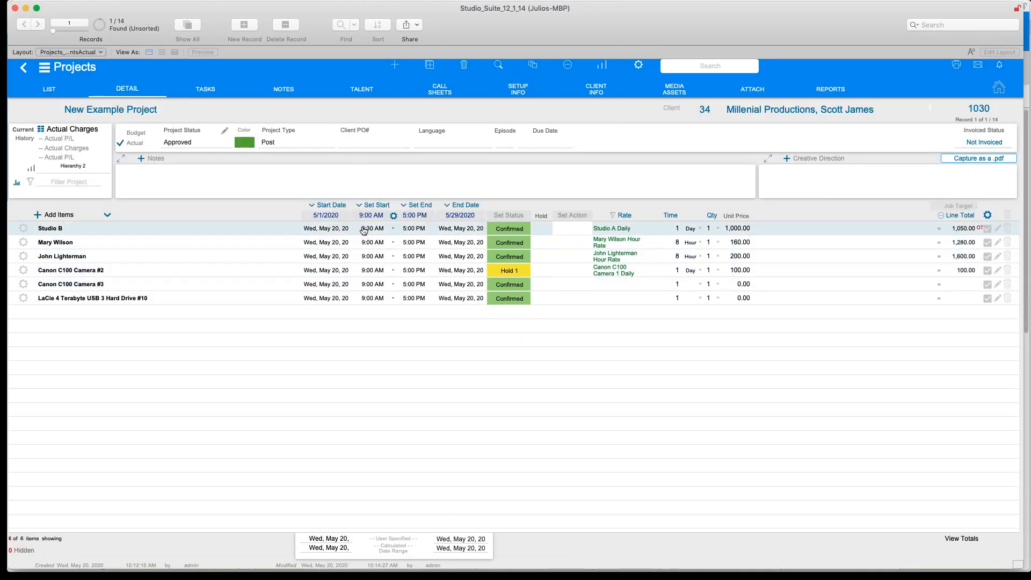
Set the action of all booked items in the project to Interviews.
left_click(572, 215)
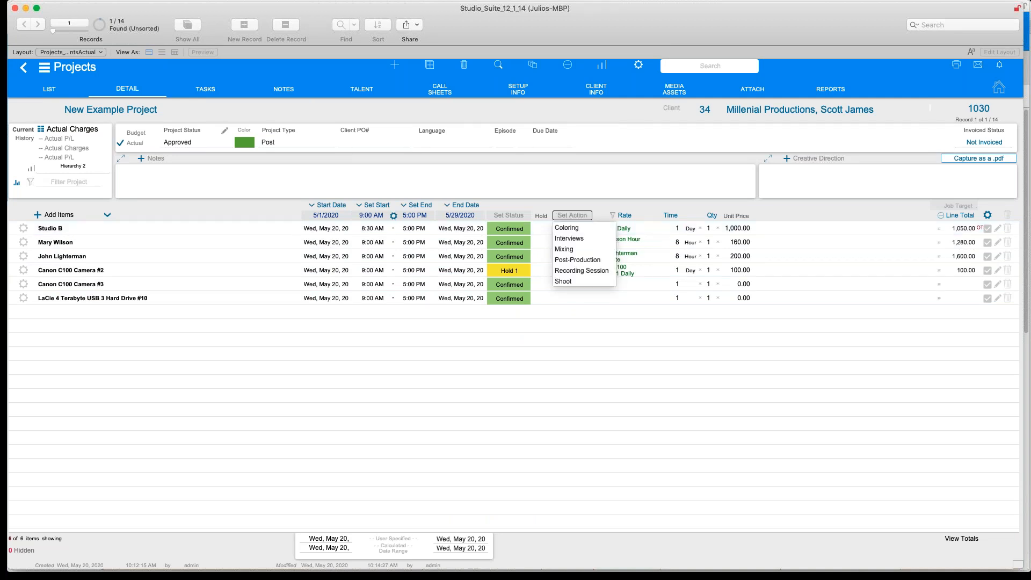
left_click(569, 240)
left_click(493, 283)
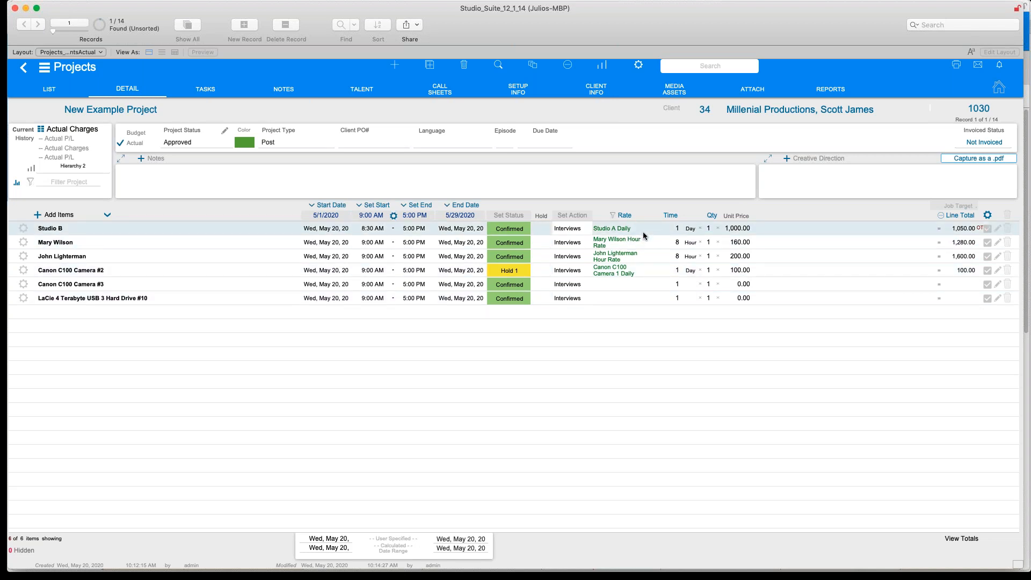
Set Studio B's charge unit price to 1200.
left_click(732, 230)
left_click(550, 221)
type("1200")
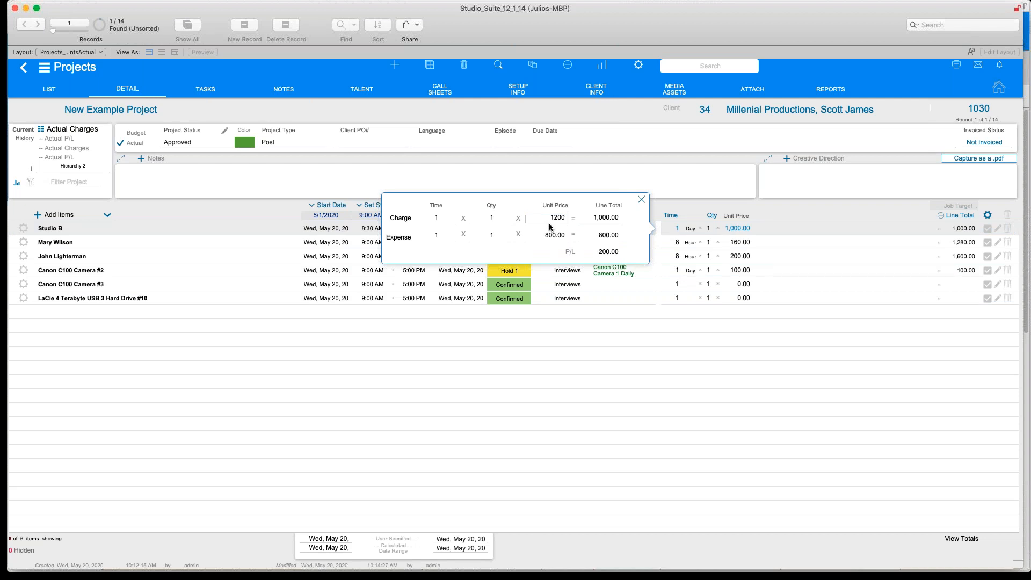
key("Return")
left_click(641, 200)
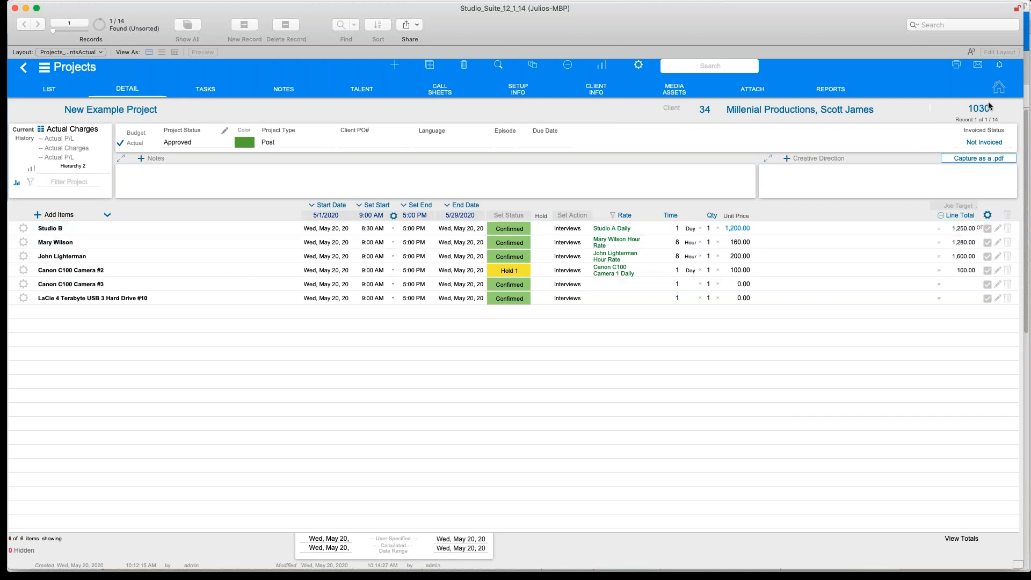
Create a notification for the project with Millenial Productions as the company, and add one SMS contact and one email recipient.
left_click(1000, 67)
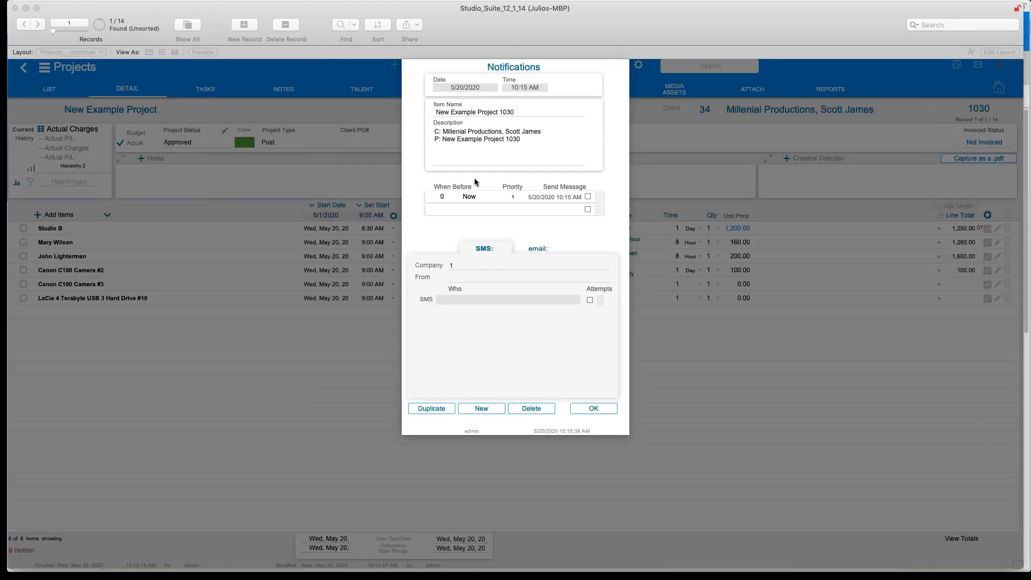
left_click(476, 265)
left_click(478, 278)
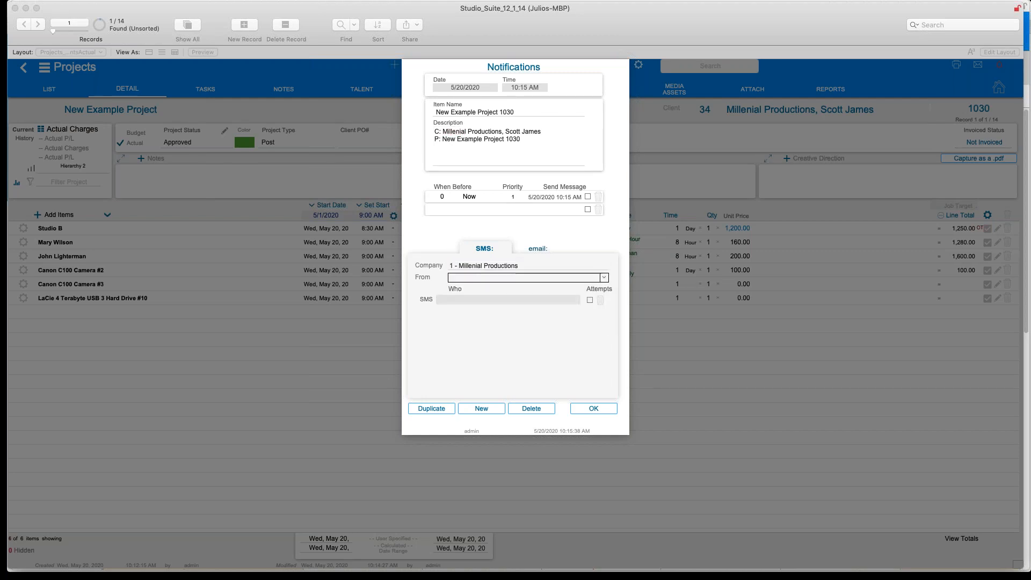
left_click(464, 300)
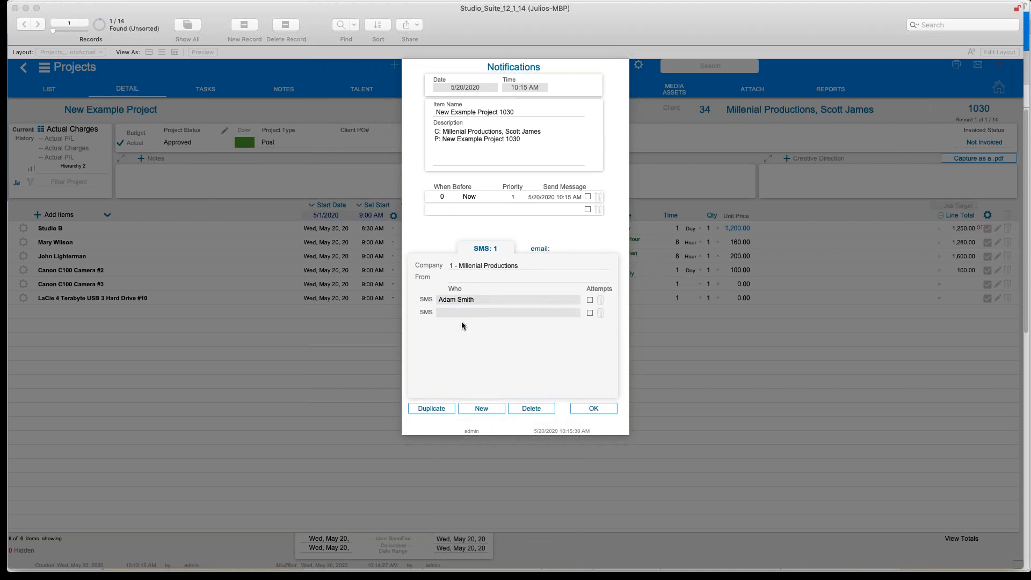
left_click(527, 250)
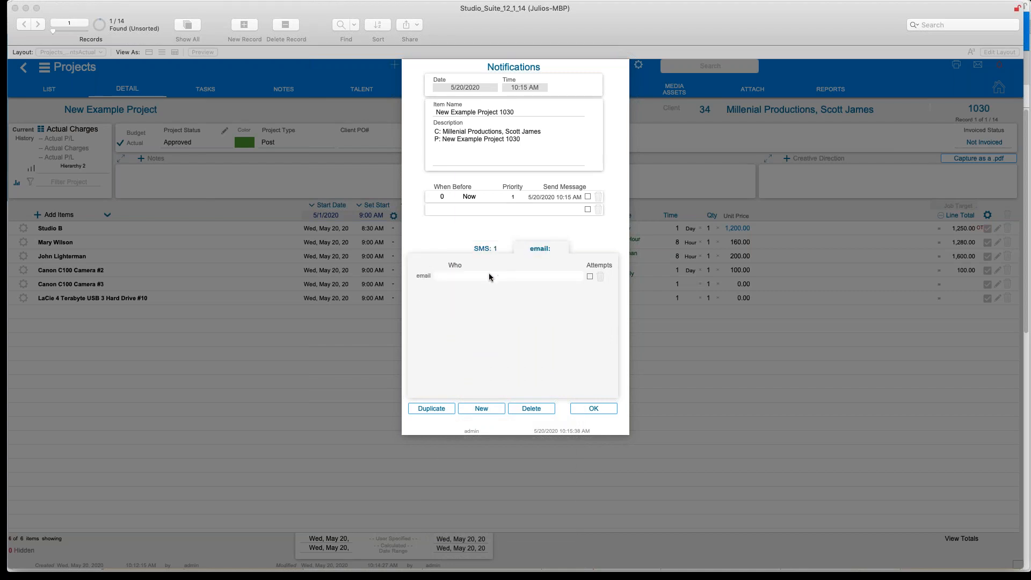
left_click(489, 275)
left_click(450, 289)
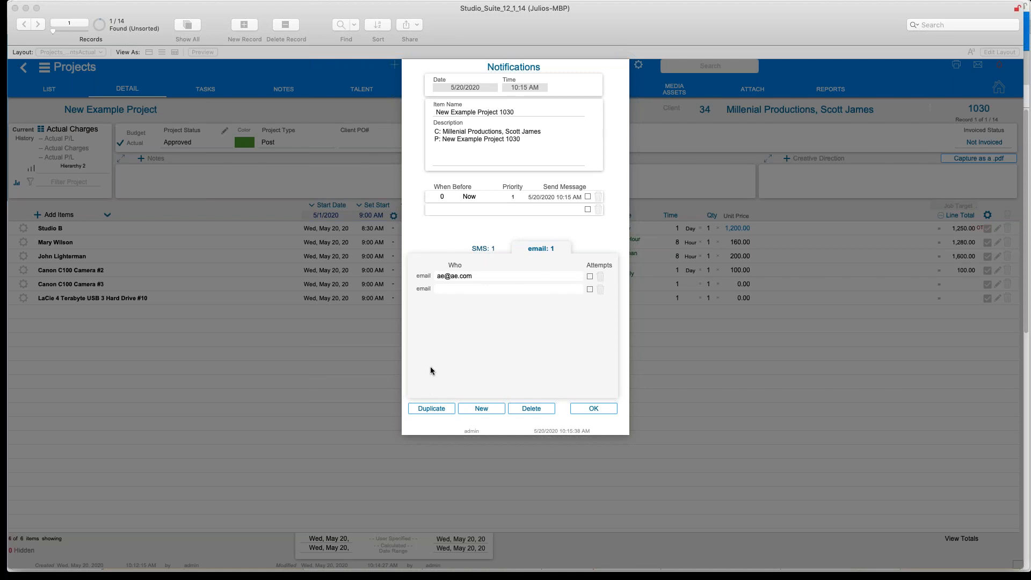
Schedule the notification's messages for 7 days, 3 days and 1 hour before.
left_click(442, 196)
type("7")
left_click(474, 197)
left_click(474, 230)
key("Tab")
type("3")
left_click(475, 209)
left_click(476, 233)
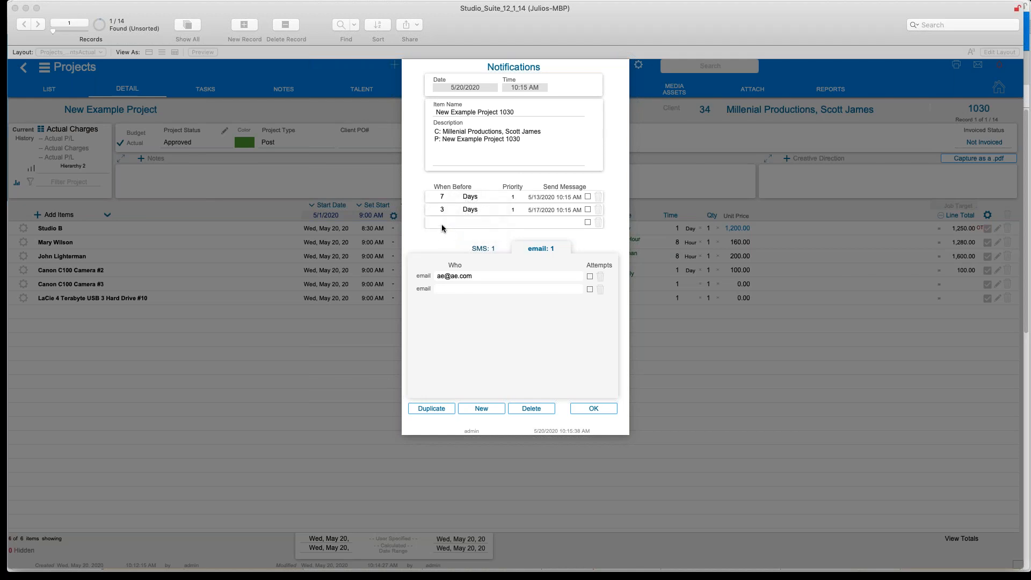
key("Tab")
type("1")
left_click(476, 222)
left_click(479, 235)
Add the text "jhjhjh" to the notification's description, and delete the notification.
left_click(451, 158)
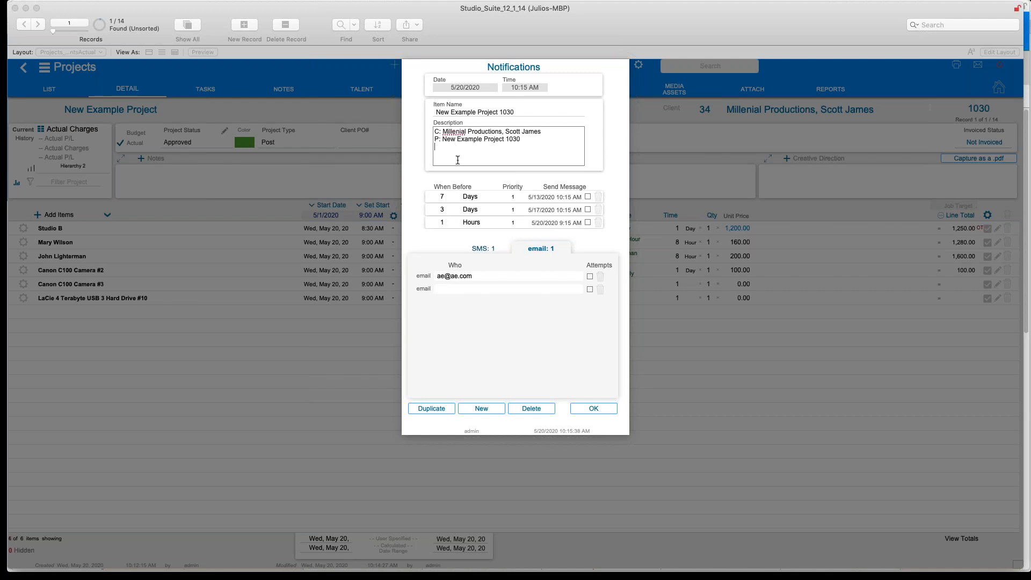
type("jhjhjh")
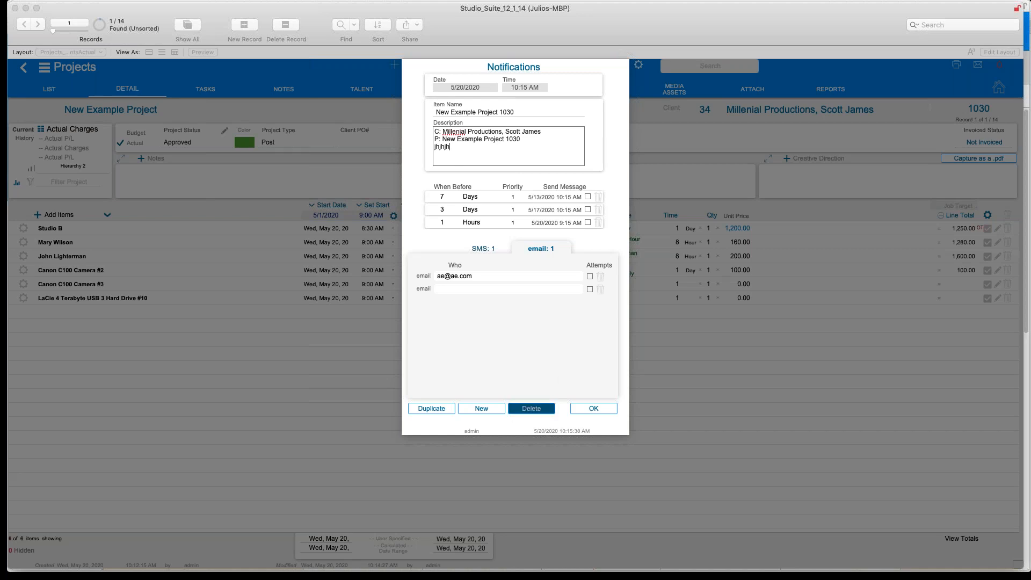
left_click(514, 410)
left_click(475, 287)
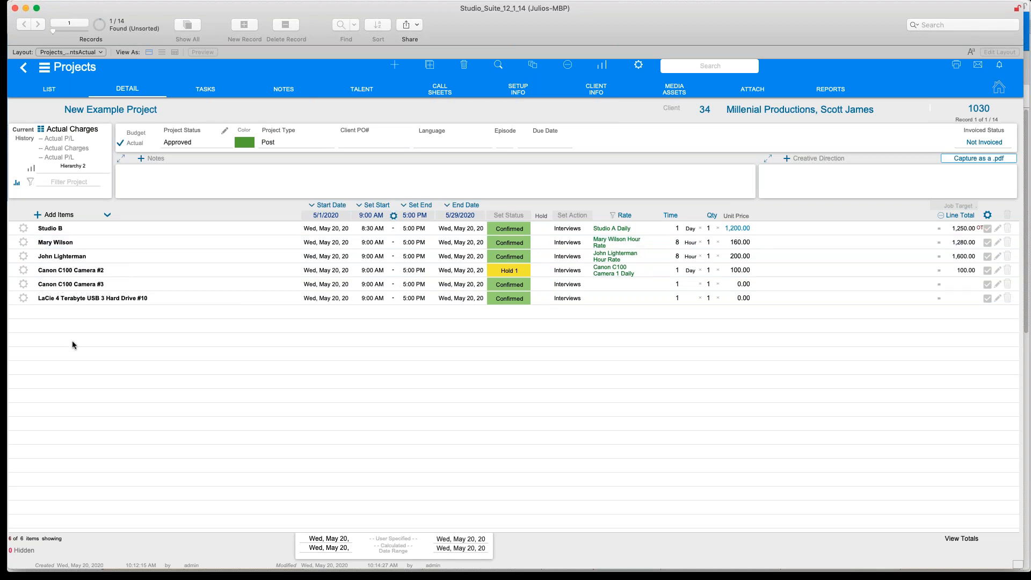
Search Resources & Services for the booked producer by first name, and open the producer's detail record.
left_click(43, 69)
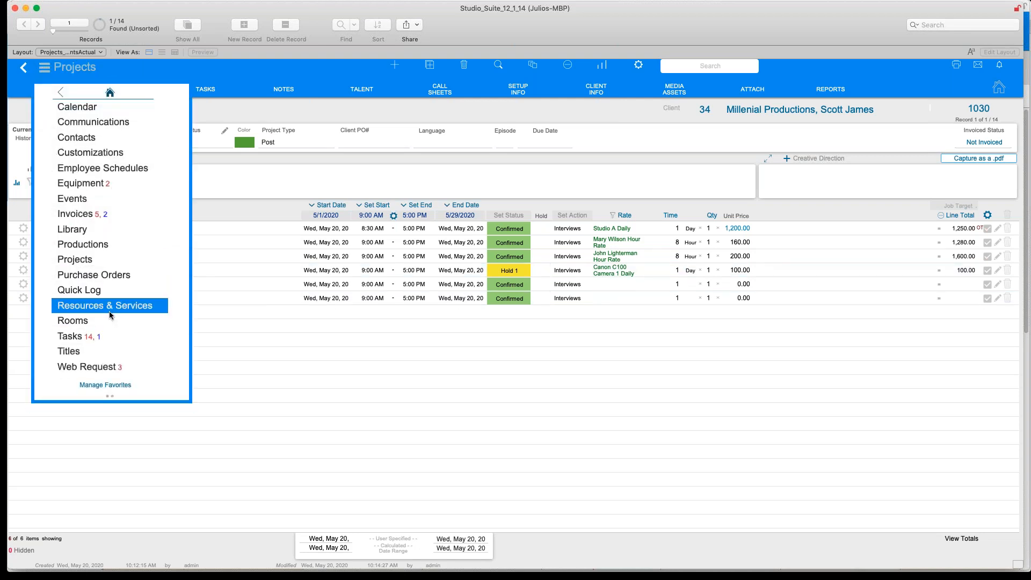
left_click(109, 306)
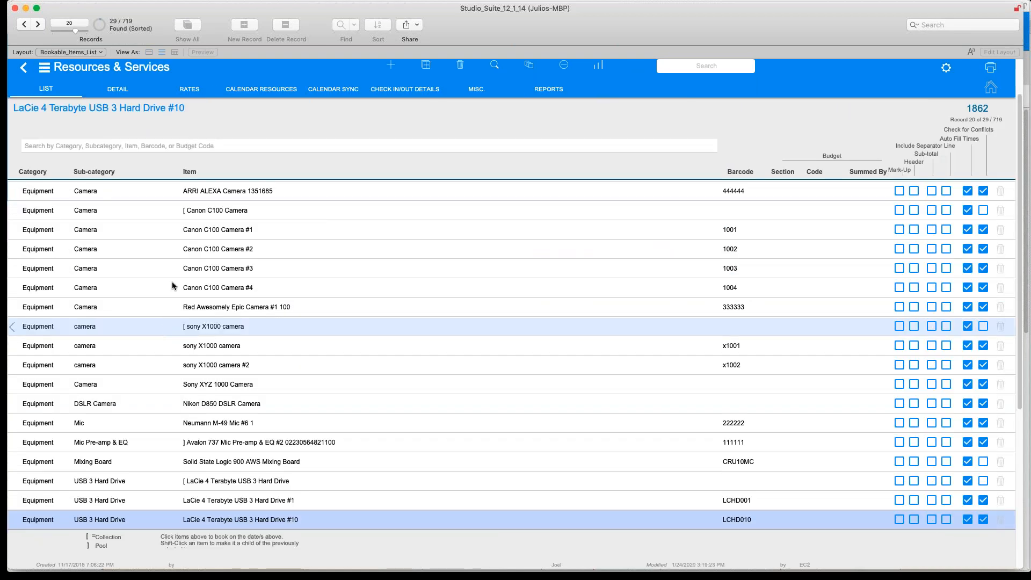
left_click(164, 144)
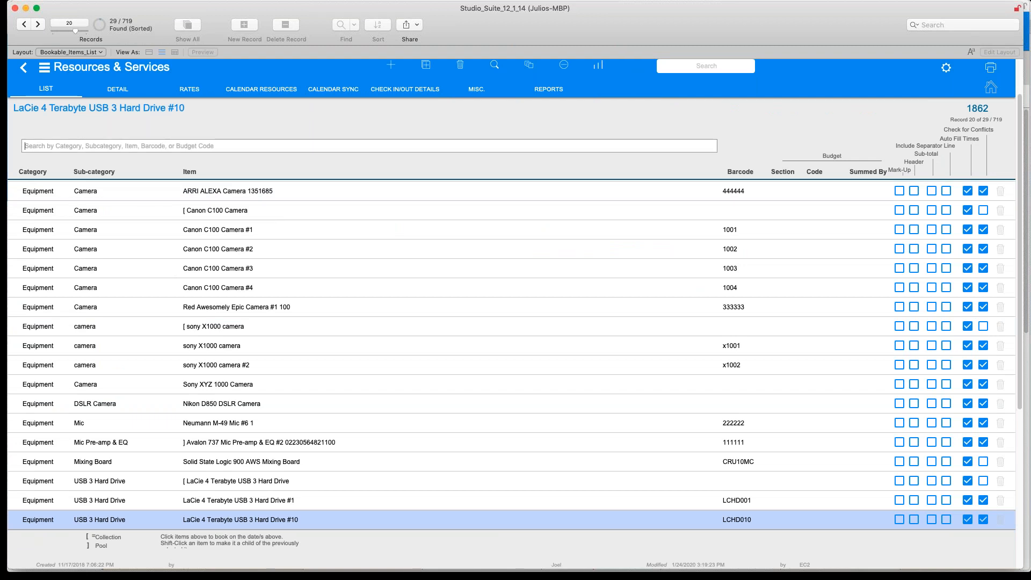
type("mary")
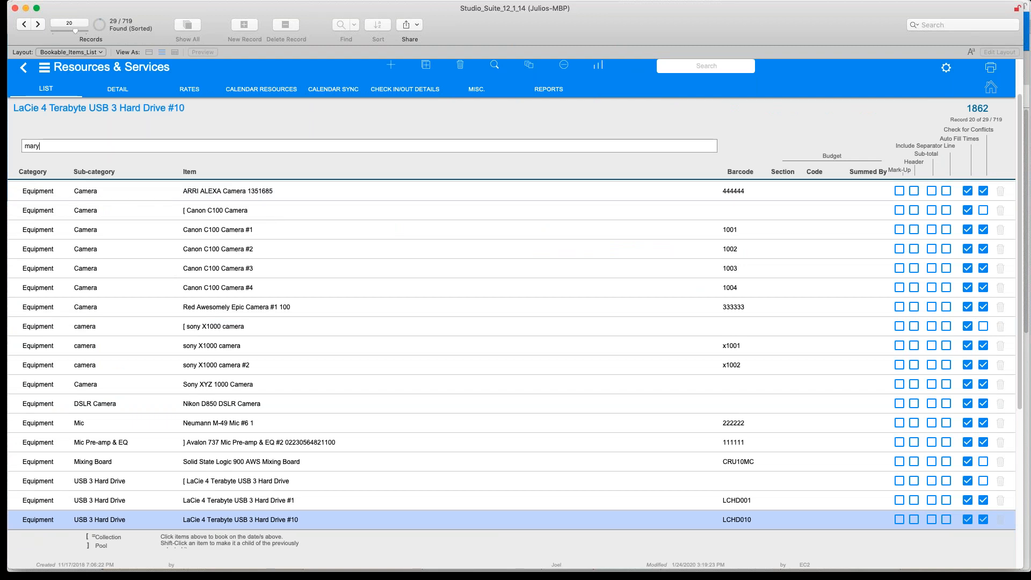
key("Return")
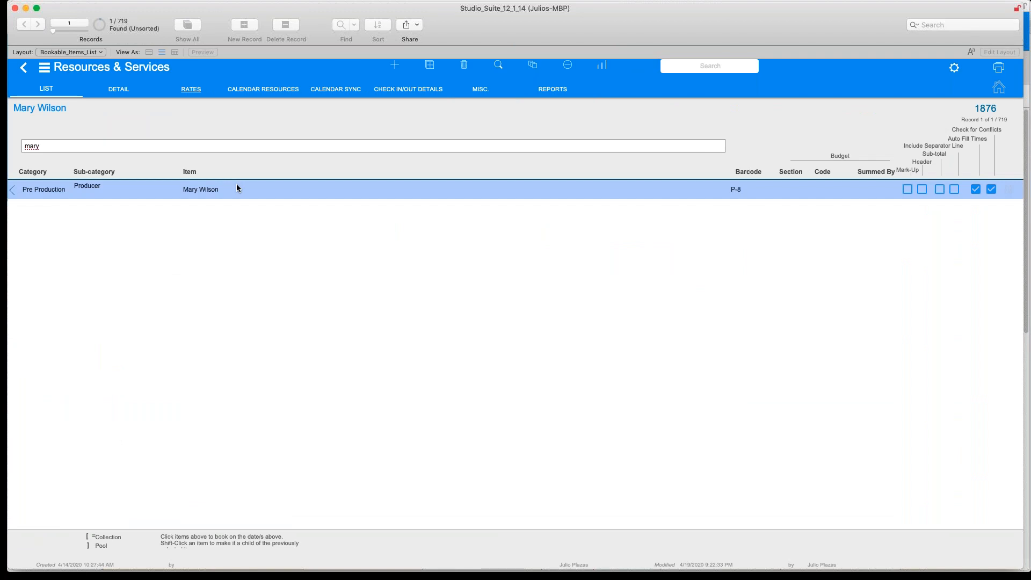
left_click(237, 188)
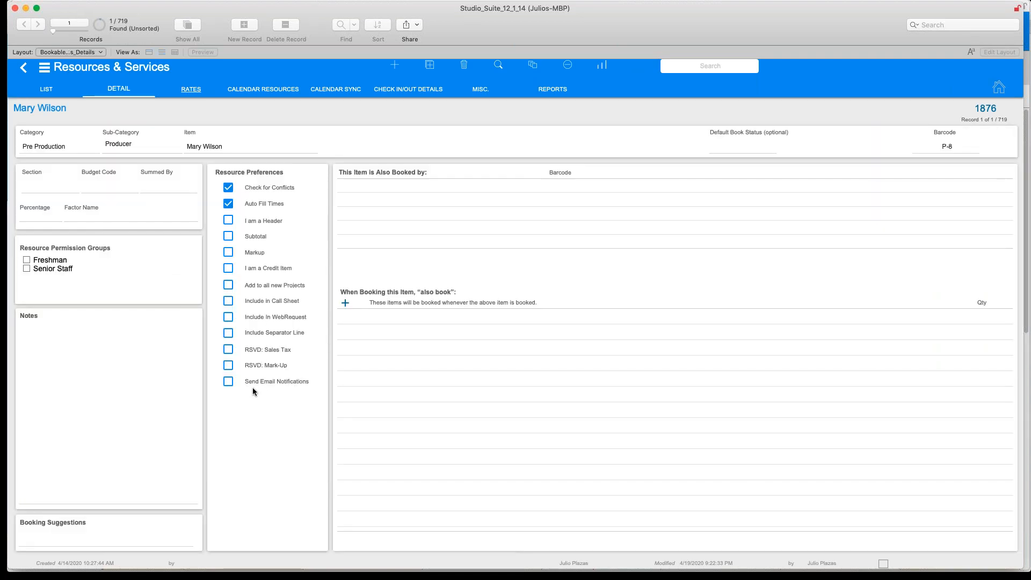
Try turning the Send Email Notifications preference on and off for the producer's resource record.
left_click(229, 384)
left_click(230, 384)
left_click_drag(14, 110, 107, 116)
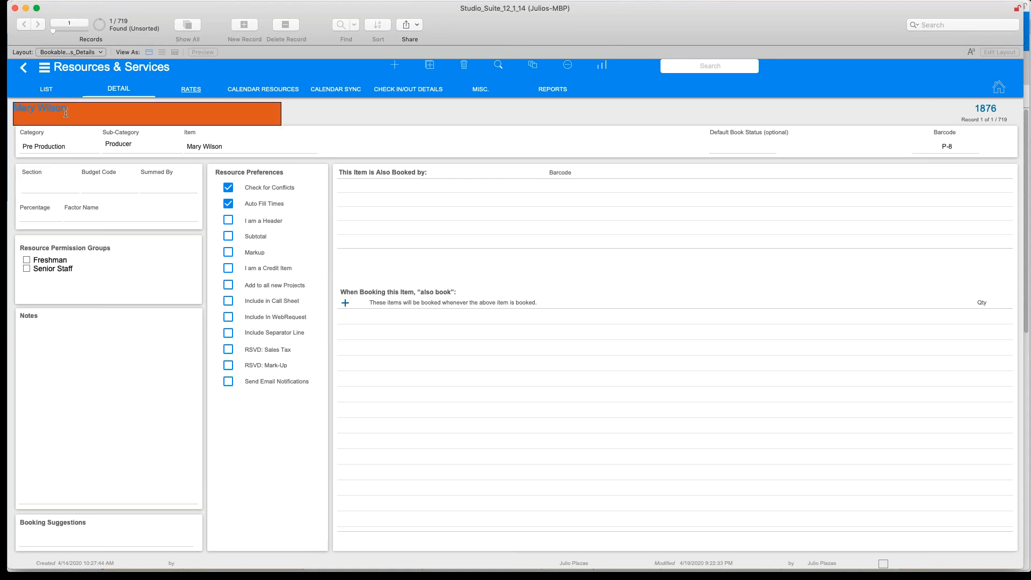
left_click(264, 386)
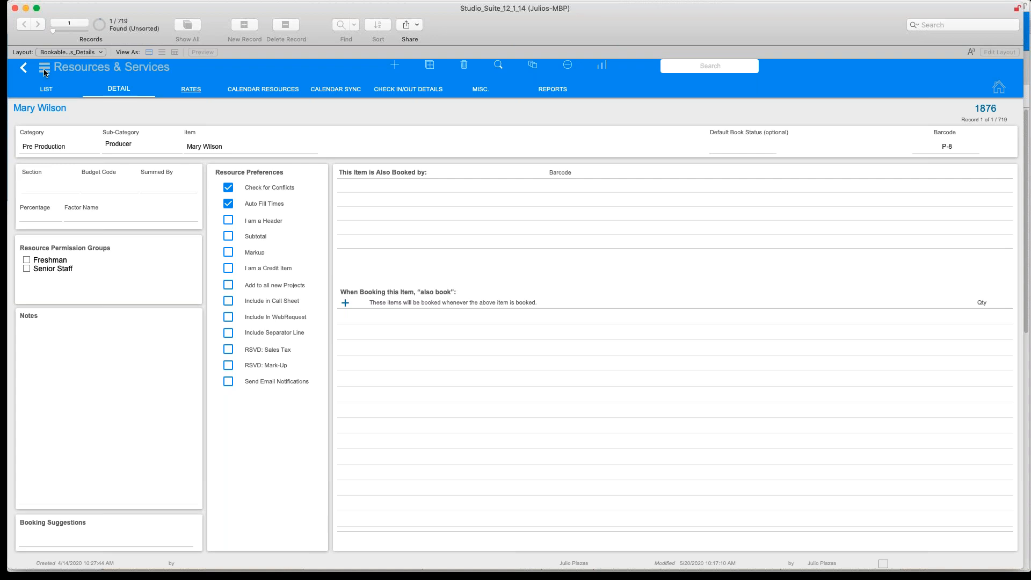
Reopen New Example Project, and set the producer's booking status to Pending without matching the other items.
left_click(44, 70)
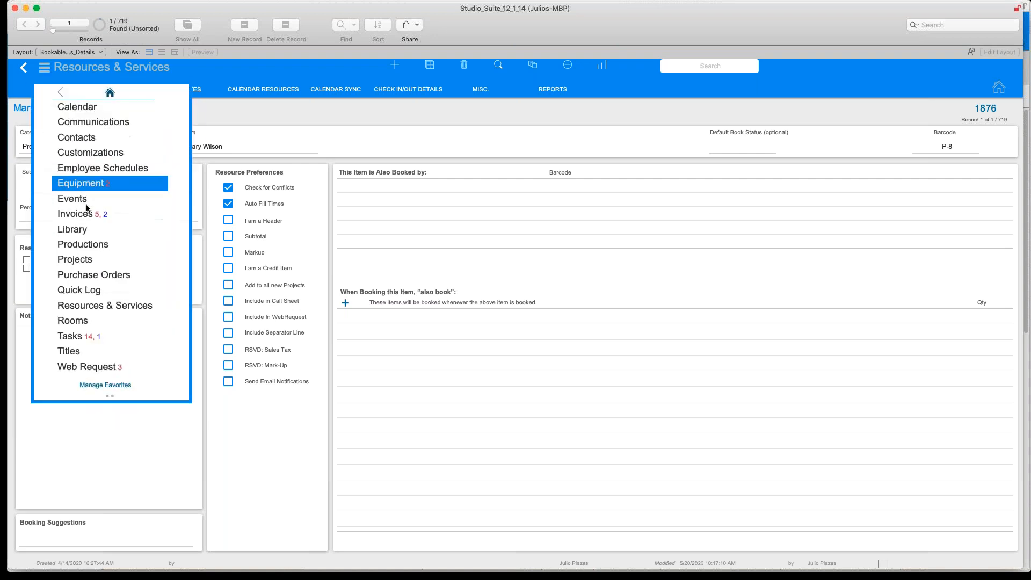
left_click(98, 260)
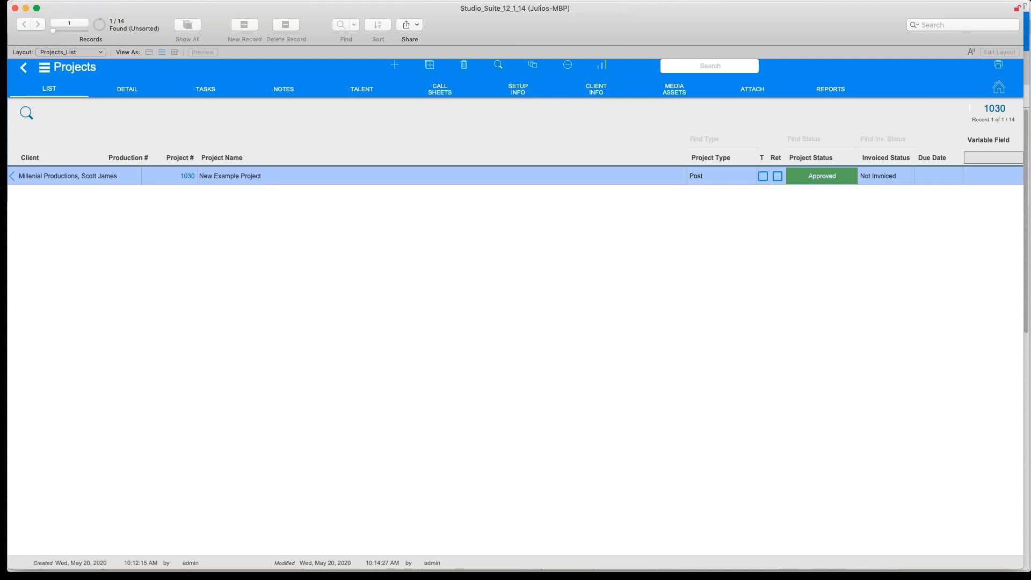
left_click(258, 176)
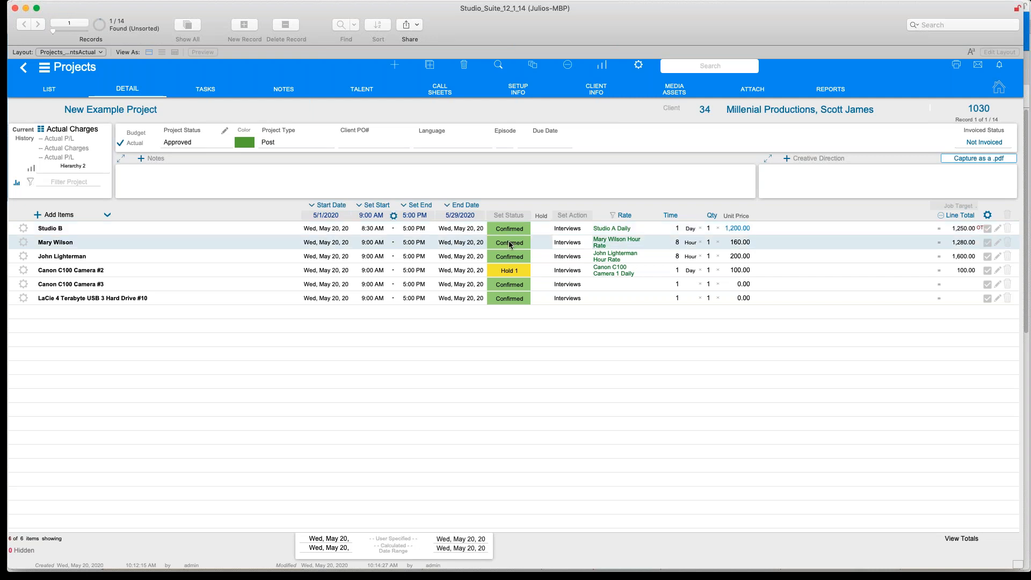
left_click(510, 243)
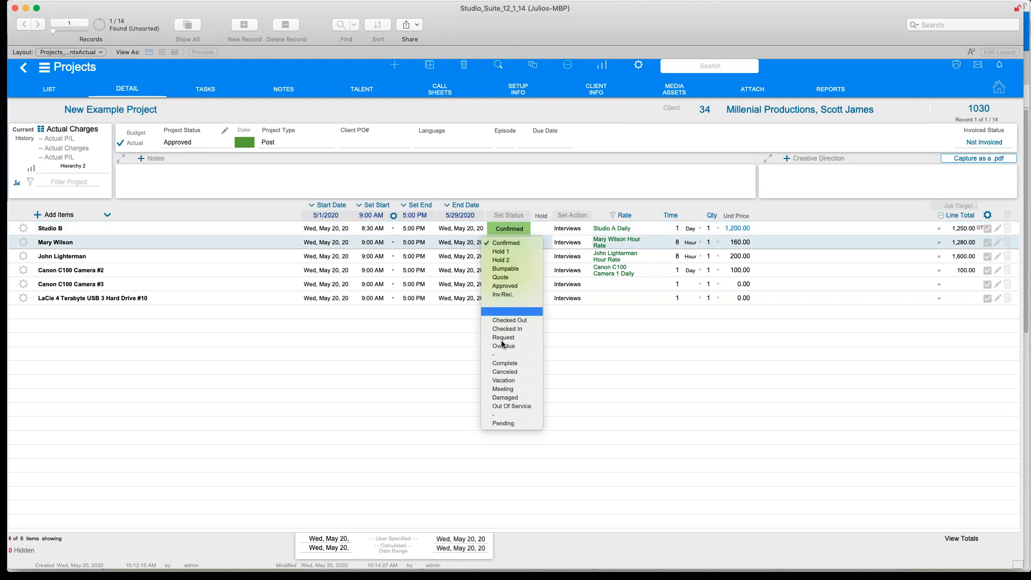
left_click(503, 423)
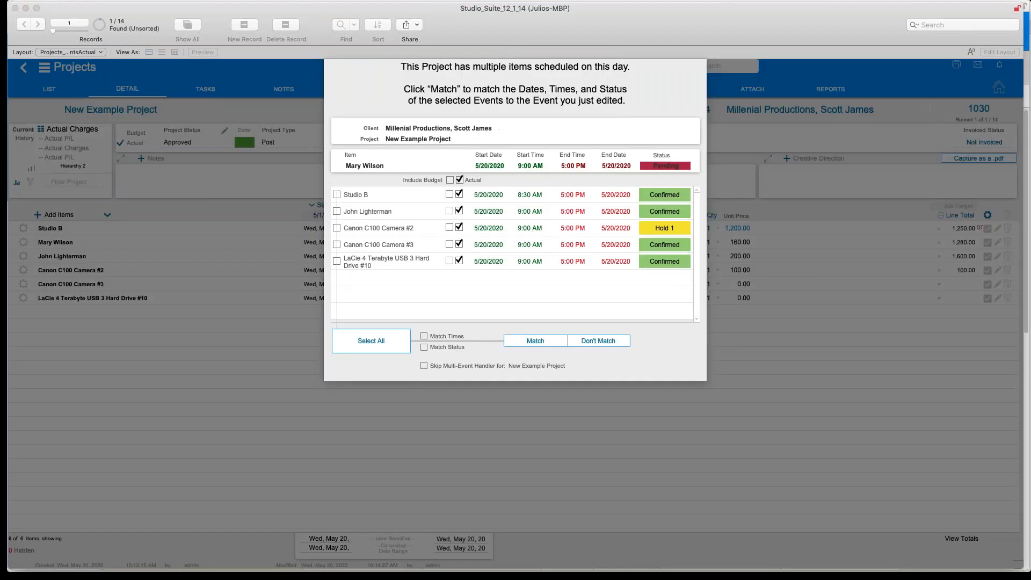
left_click(598, 346)
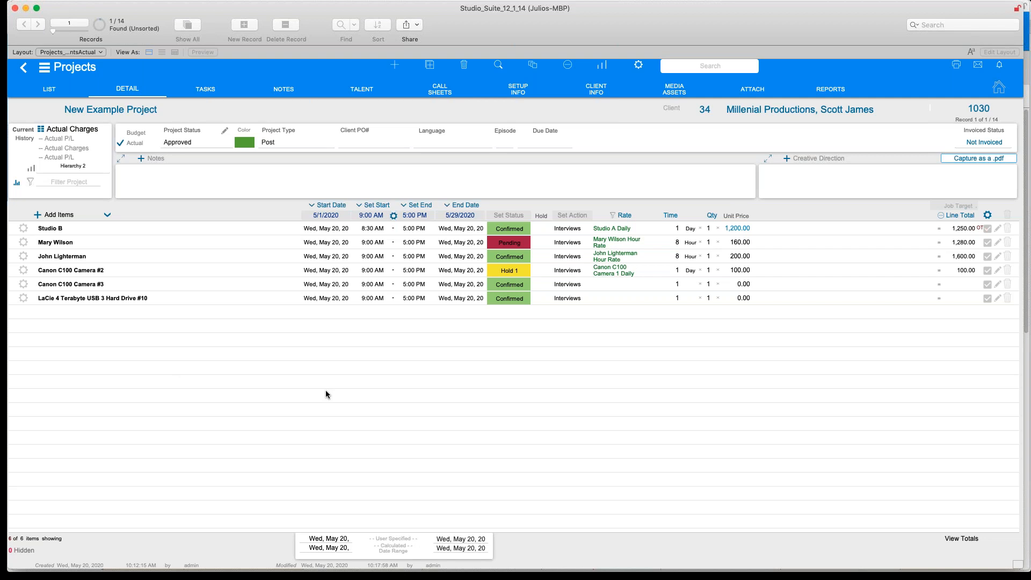
Examine the project's bookings in the calendar's weekly timeline, and switch to the Equipment preset to review its rows.
left_click(45, 72)
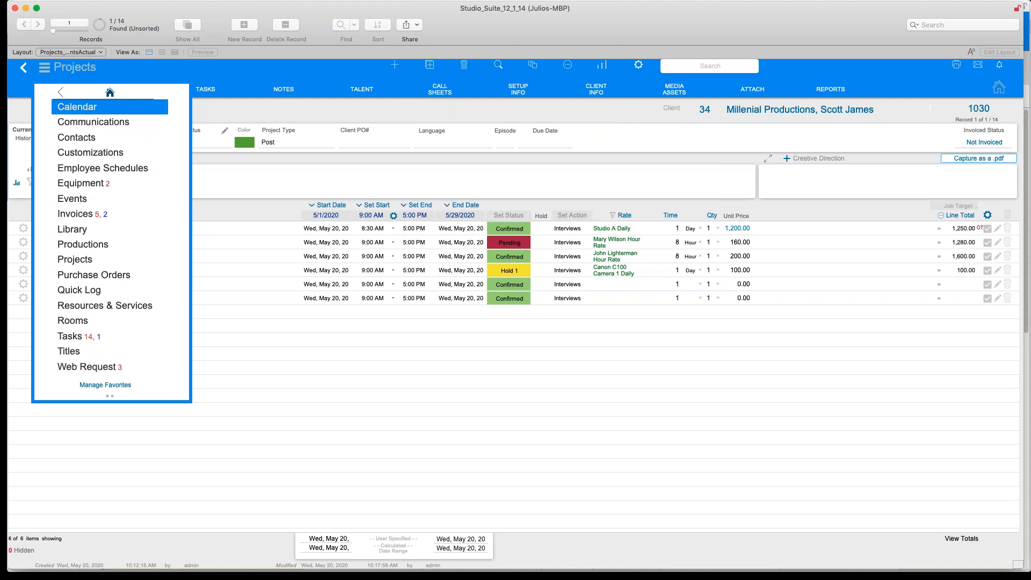
left_click(77, 106)
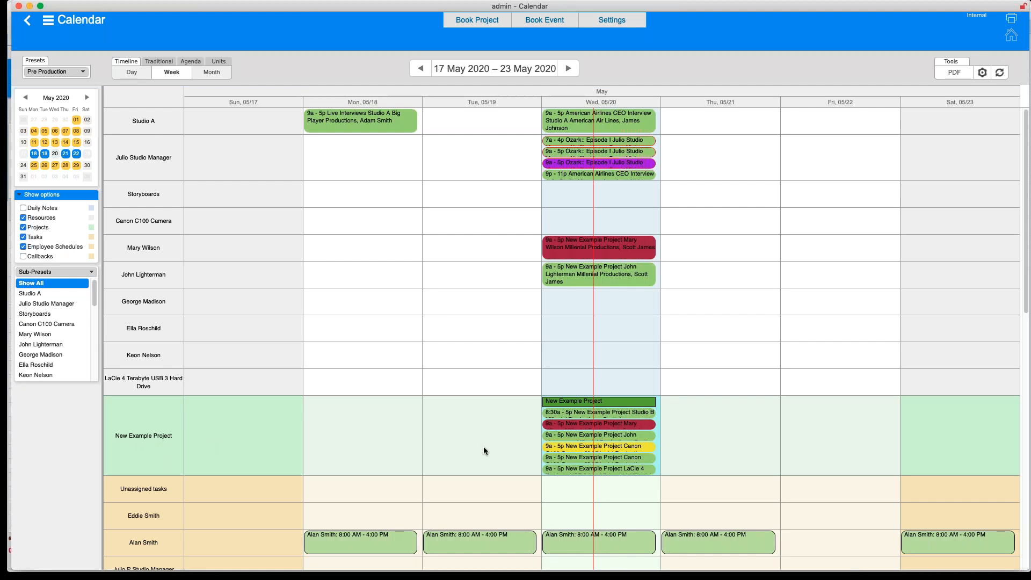
mouse_move(558, 417)
left_click(83, 73)
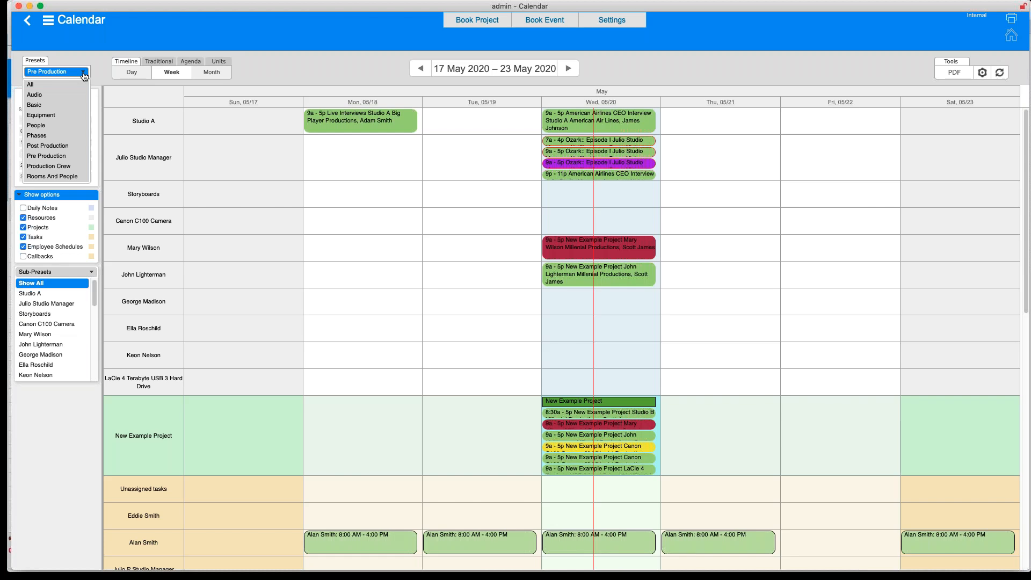
left_click(51, 116)
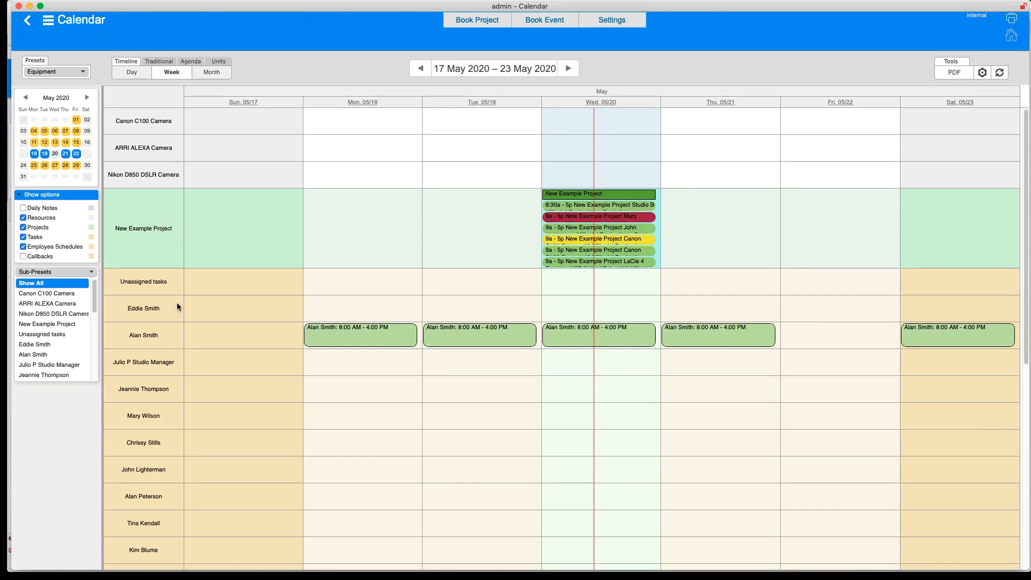
scroll(176, 302, "down", 3)
scroll(167, 235, "down", 2)
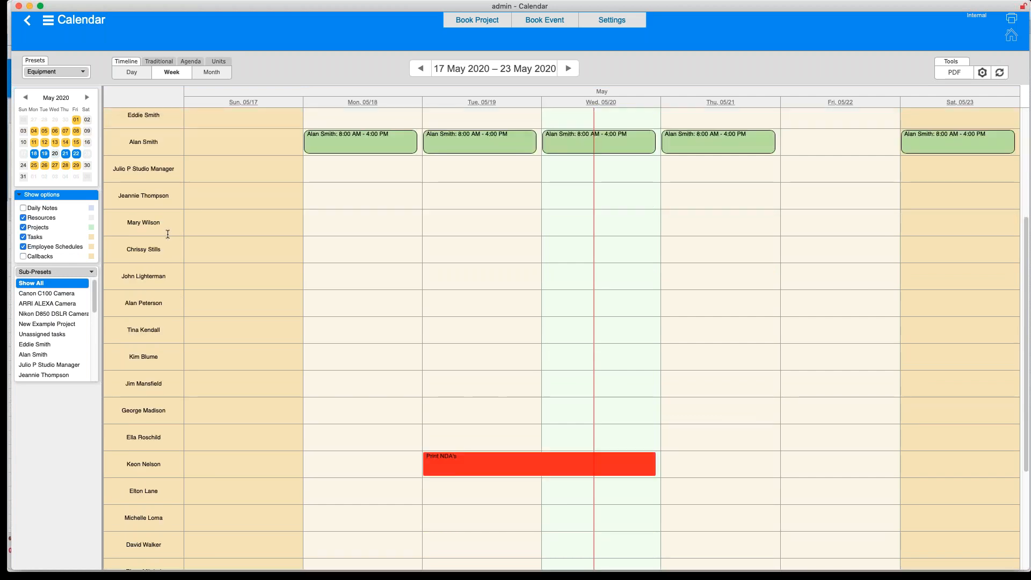
Review the remaining rows of the Equipment preset, and switch the weekly timeline to the Post Production preset to examine its resources.
scroll(180, 276, "down", 2)
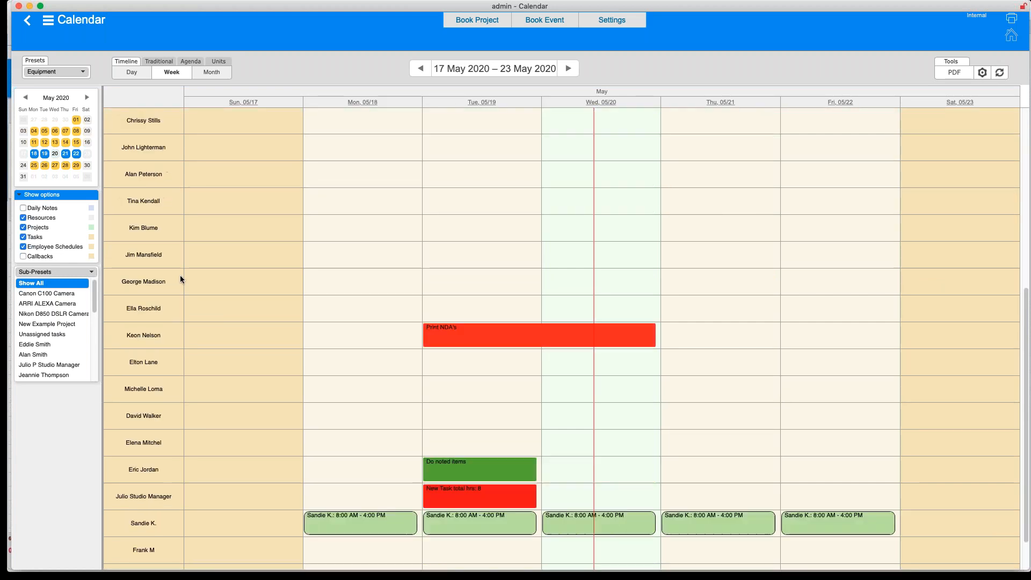
scroll(179, 276, "up", 3)
scroll(179, 275, "up", 3)
scroll(189, 307, "down", 2)
scroll(209, 359, "up", 2)
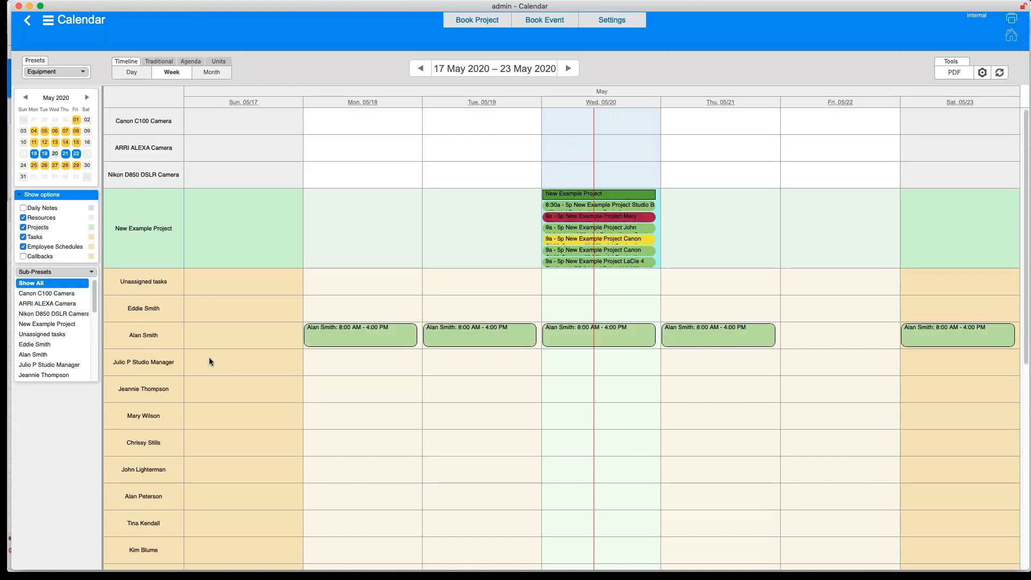
left_click(84, 73)
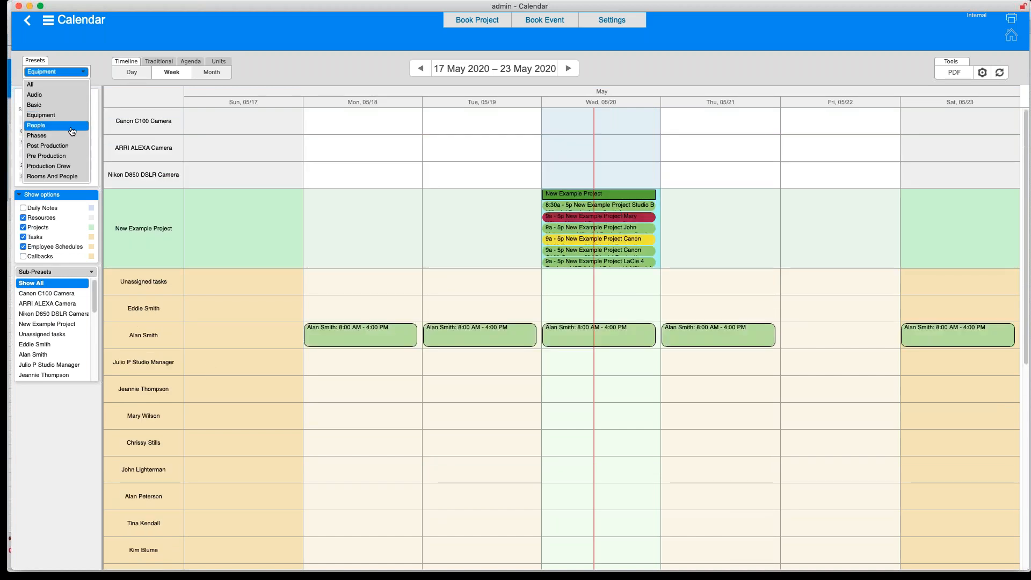
left_click(71, 146)
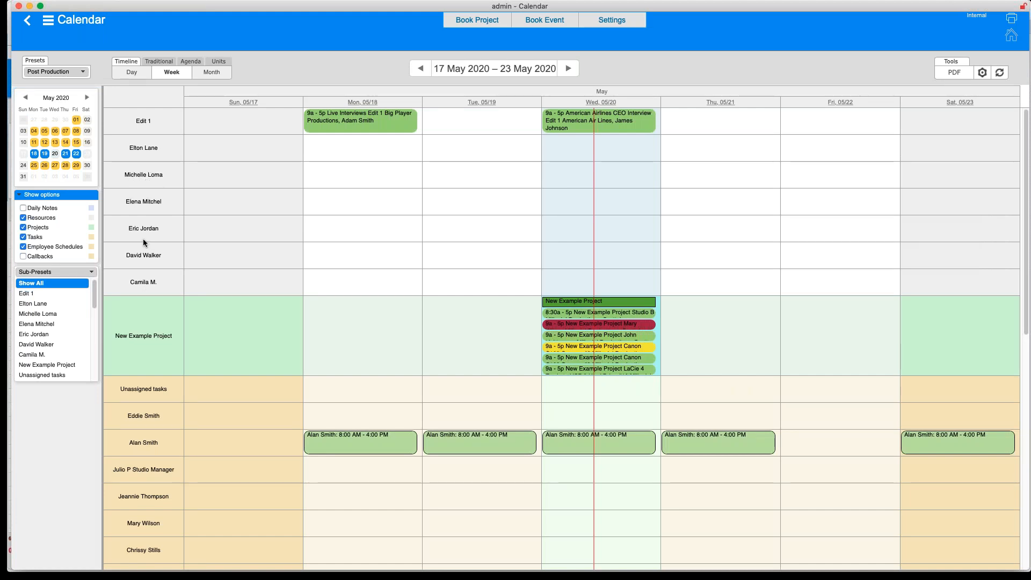
scroll(153, 228, "down", 3)
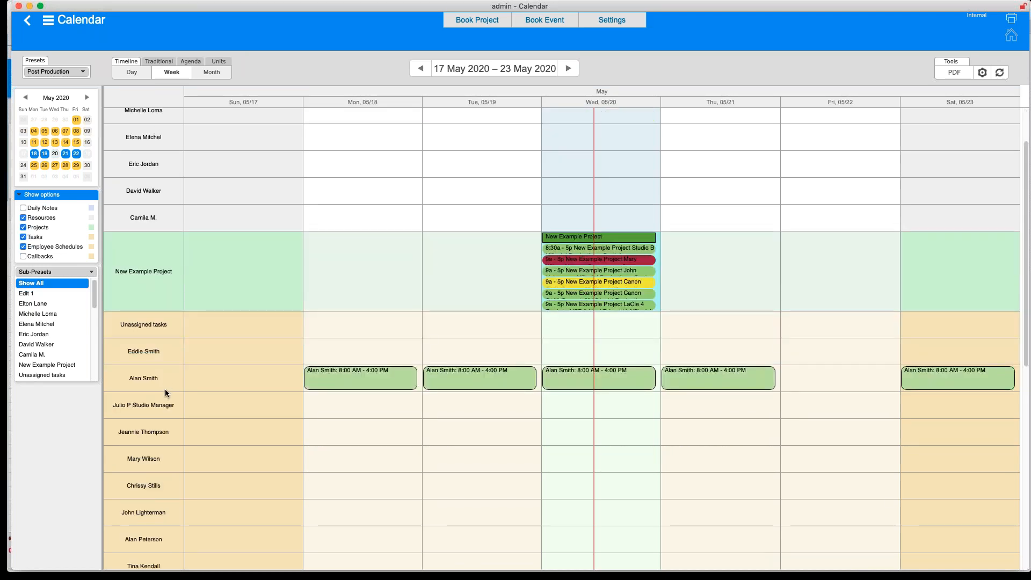
scroll(165, 413, "up", 3)
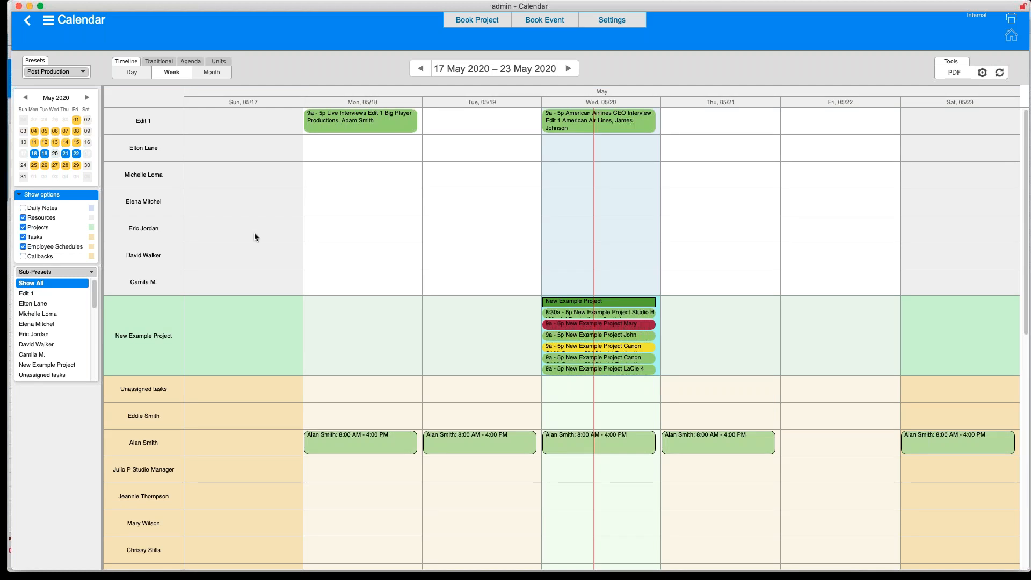
scroll(225, 286, "down", 3)
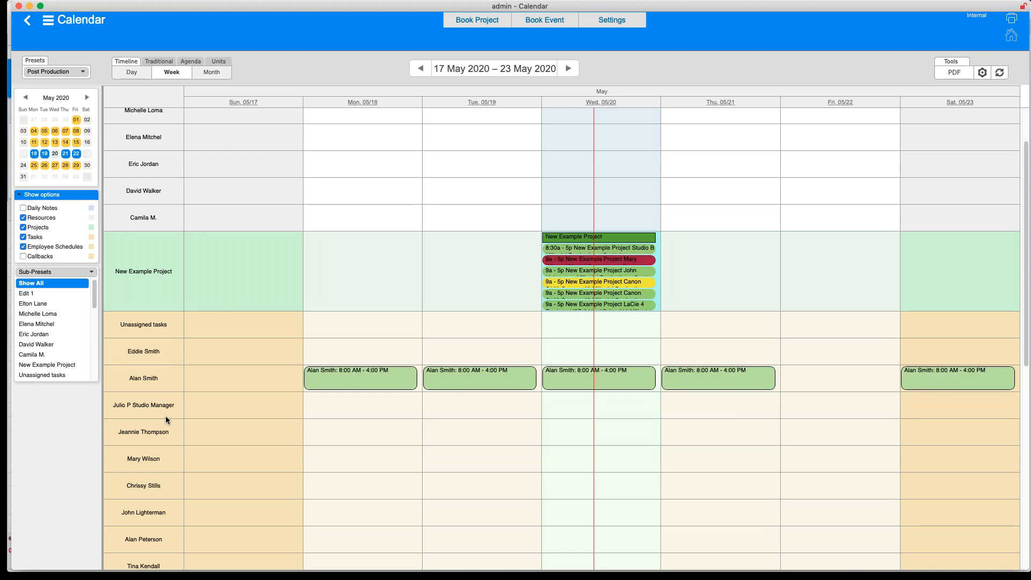
Open the first contact's detail record in Contacts, and try switching its Employee classification off and on.
key("super+grave")
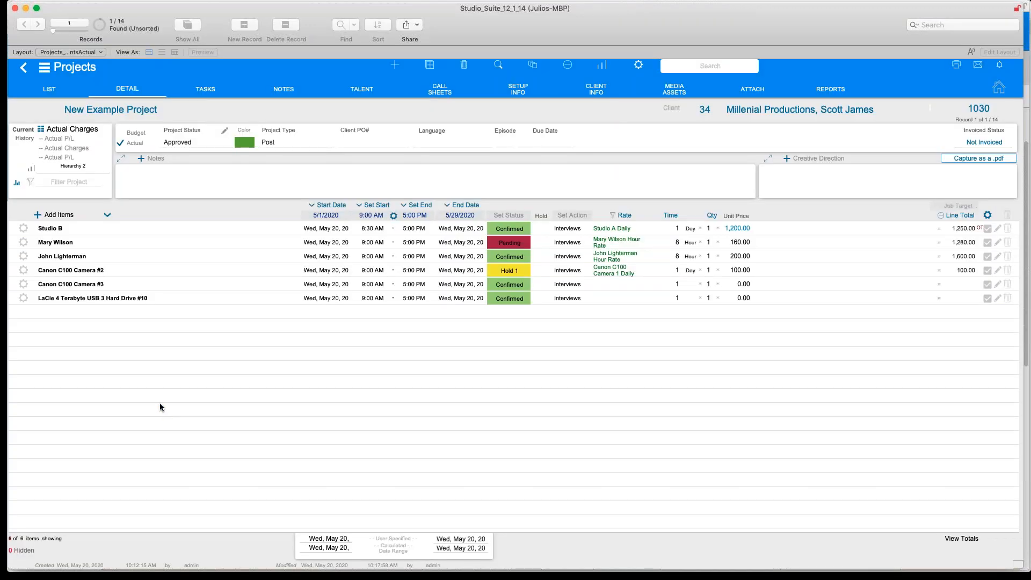
left_click(49, 71)
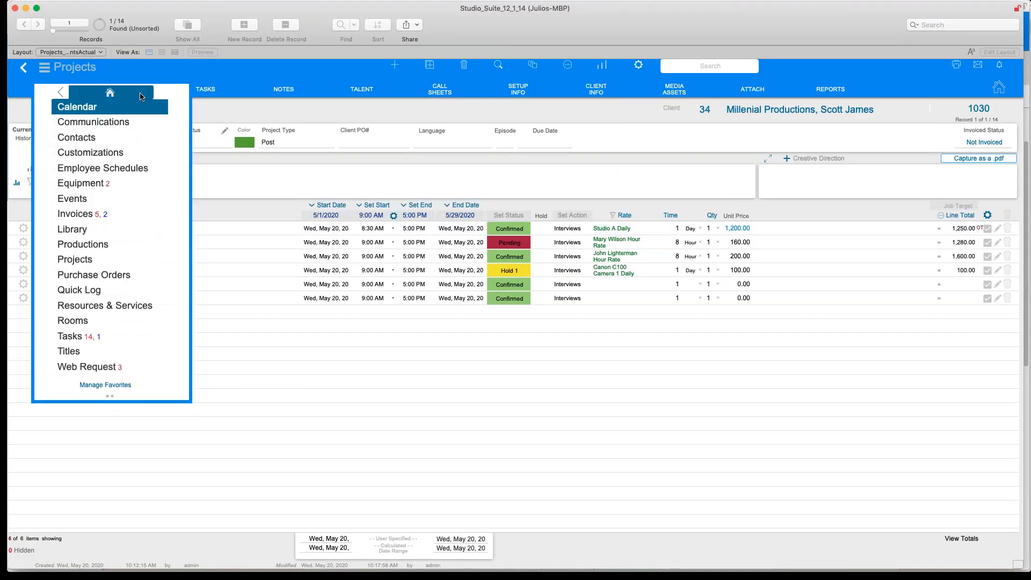
left_click(91, 138)
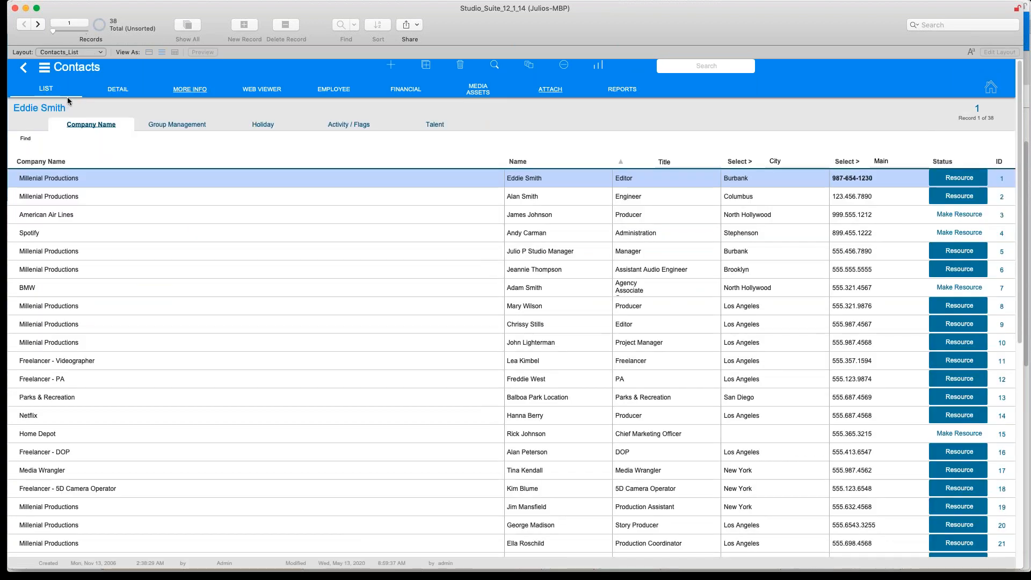
left_click(218, 182)
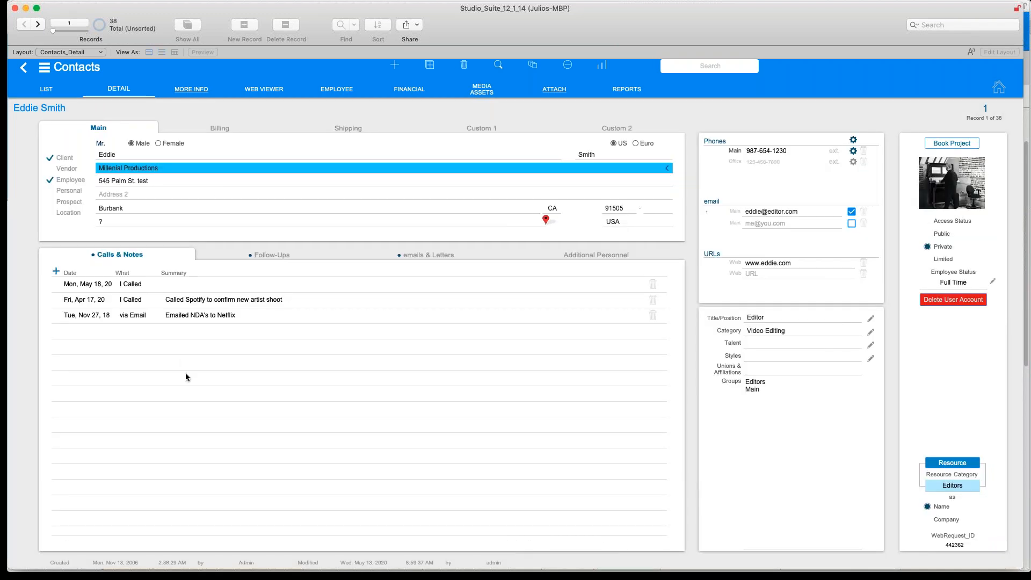
left_click(53, 183)
left_click(52, 183)
left_click(79, 191)
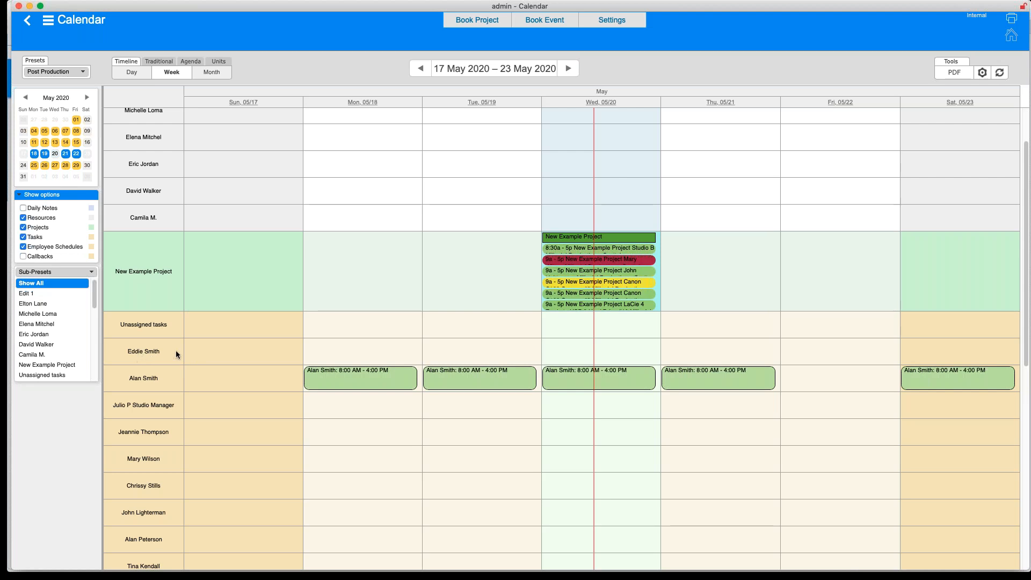
scroll(170, 354, "up", 3)
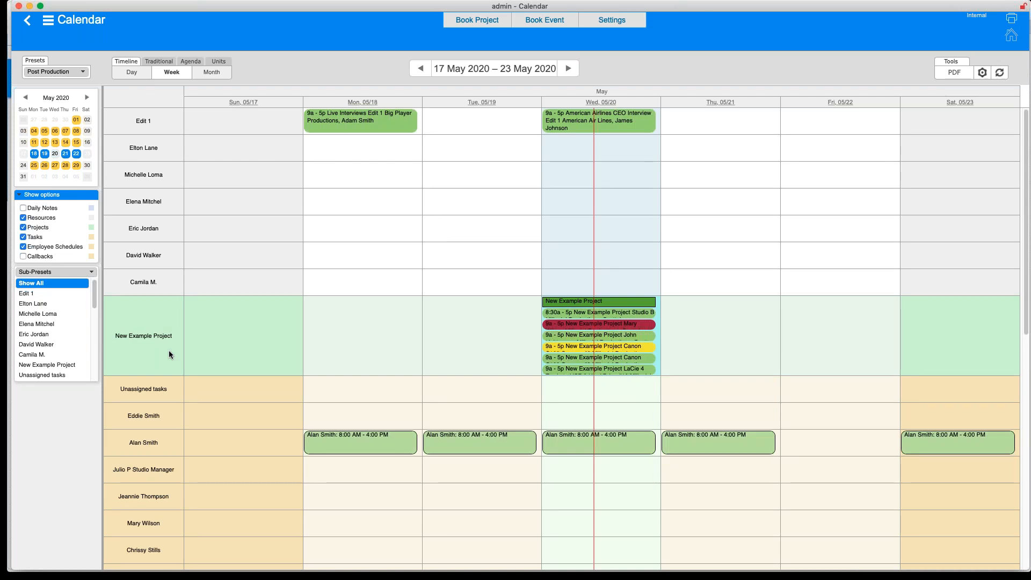
left_click(82, 74)
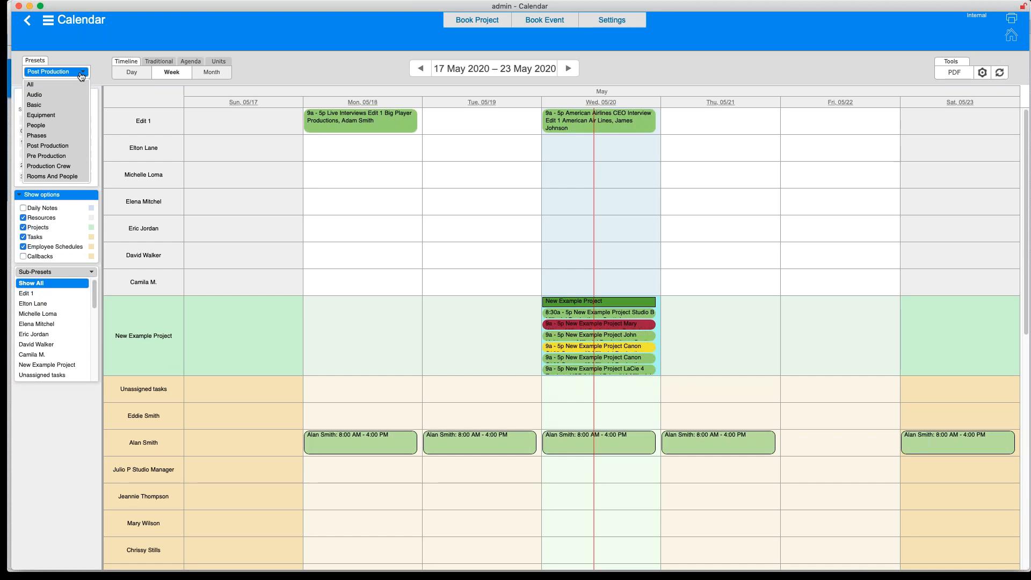
left_click(97, 63)
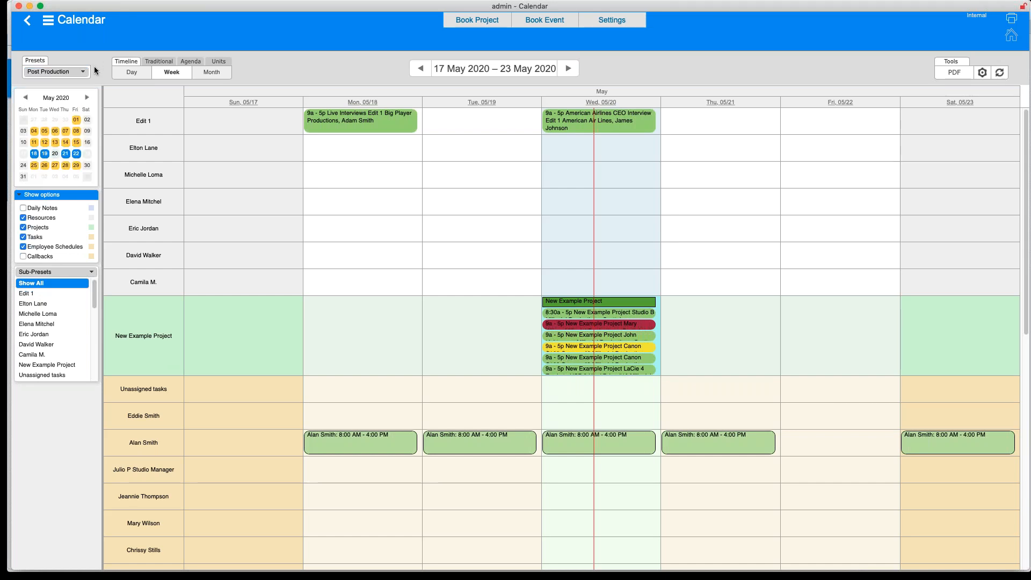
left_click(85, 73)
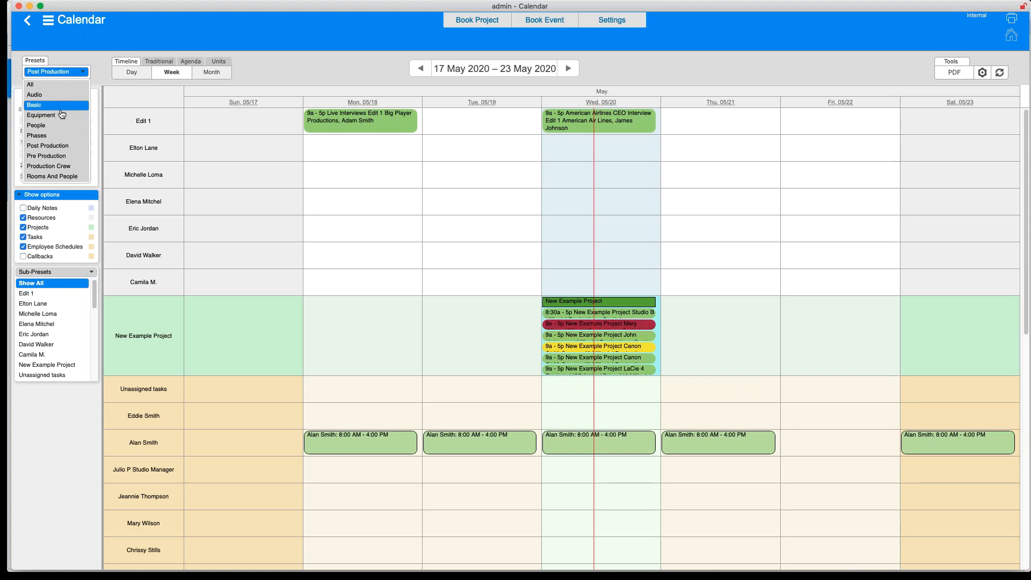
left_click(278, 81)
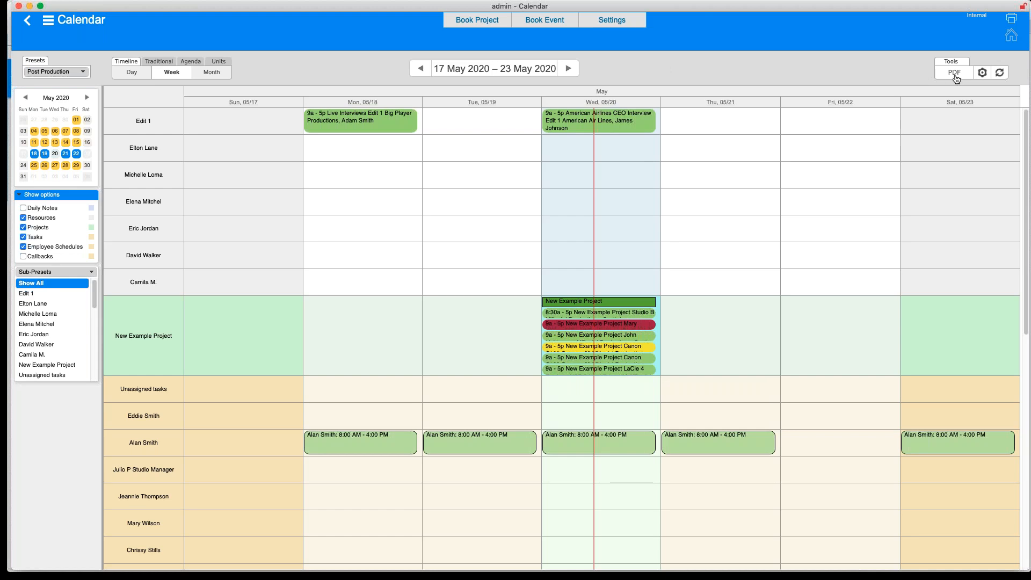
Examine the resources selected for the Post Production preset in the calendar item settings, and try deselecting and reselecting one Post Production team member.
left_click(984, 73)
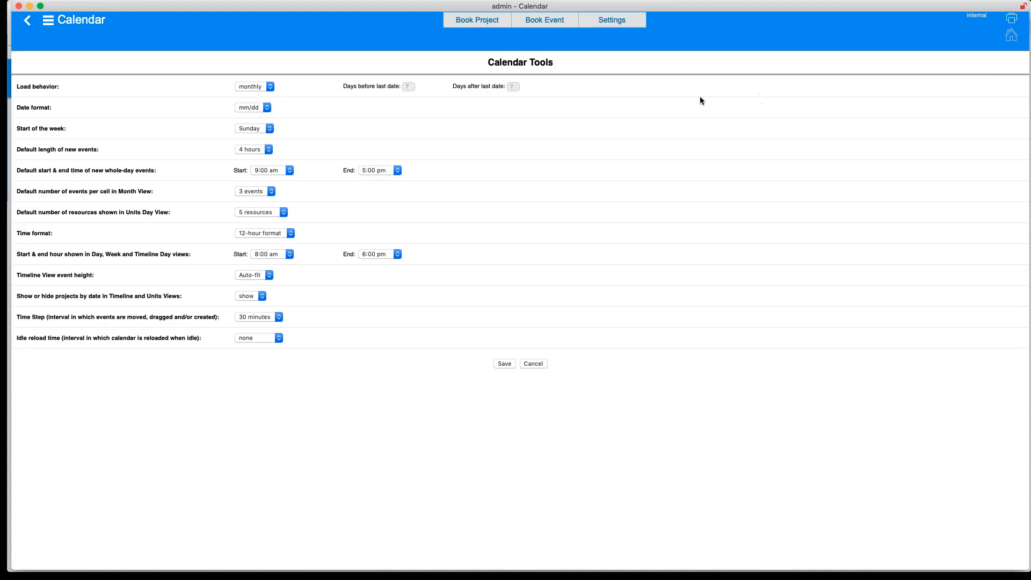
left_click(610, 24)
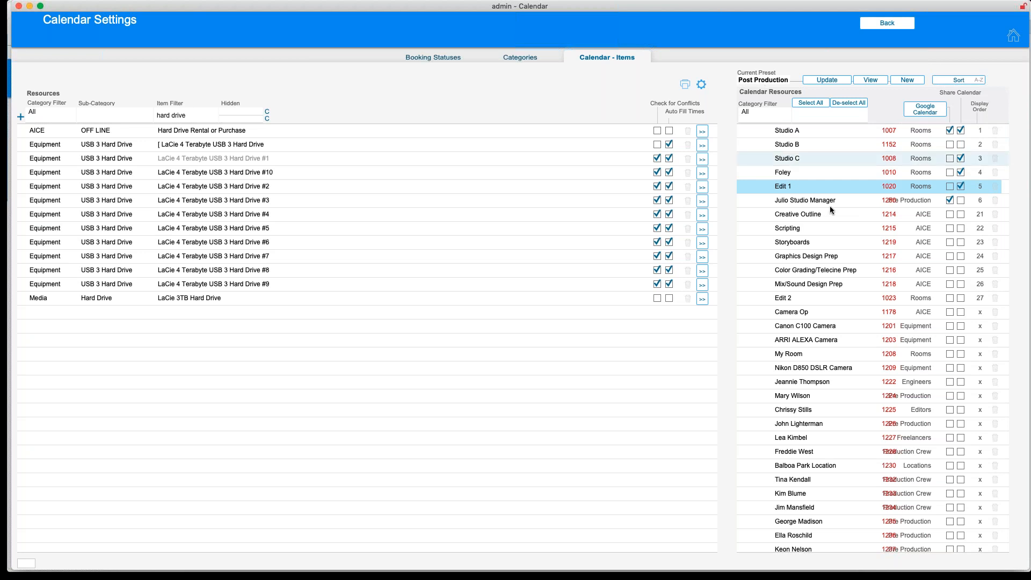
scroll(783, 295, "down", 3)
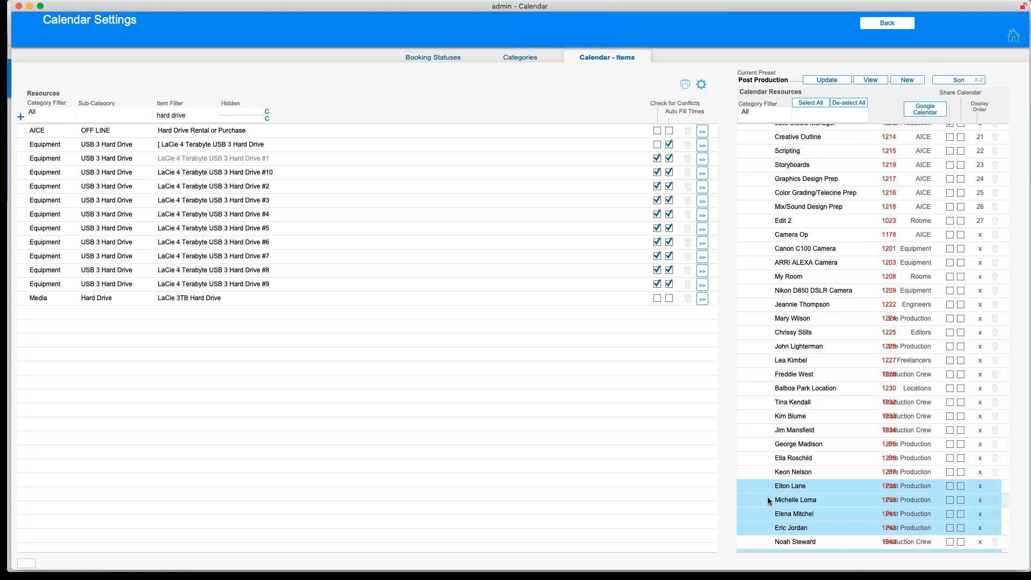
scroll(769, 500, "down", 6)
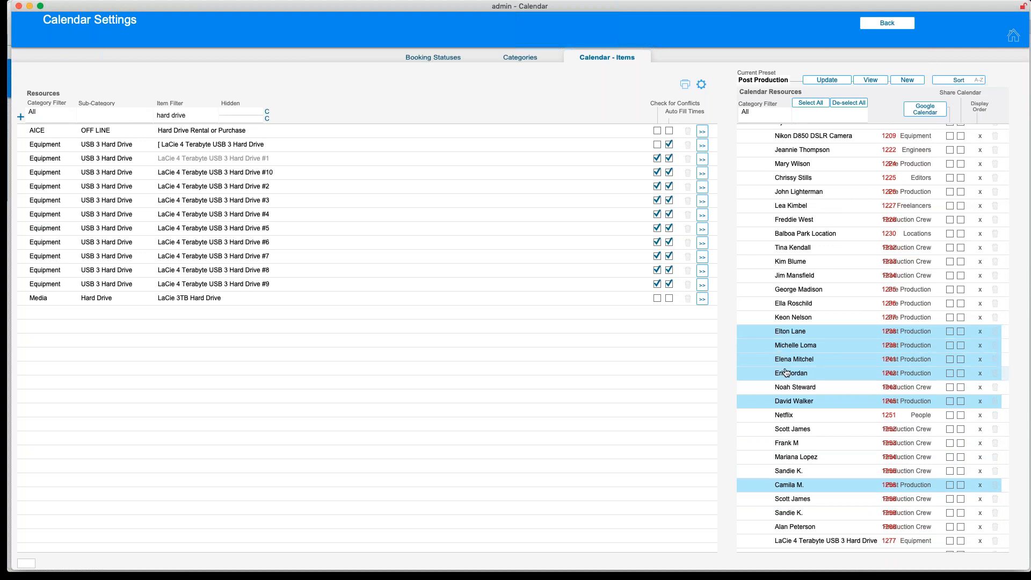
scroll(786, 373, "up", 2)
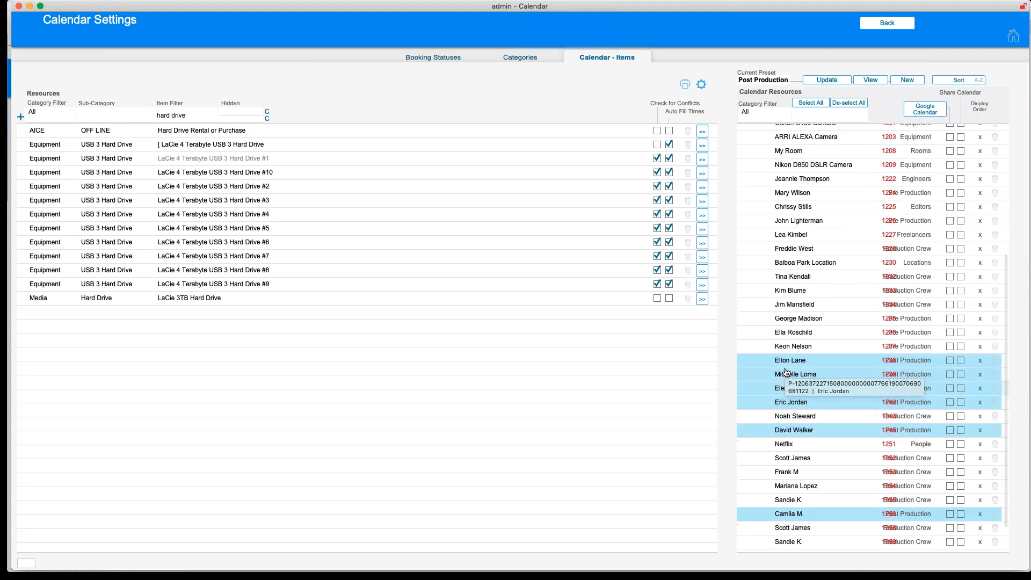
scroll(786, 373, "down", 3)
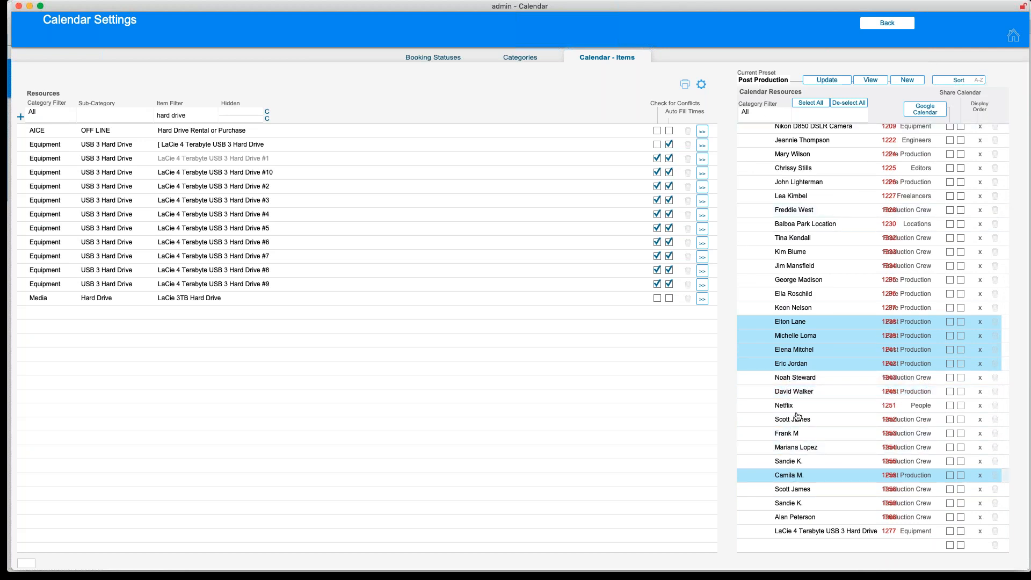
left_click(798, 392)
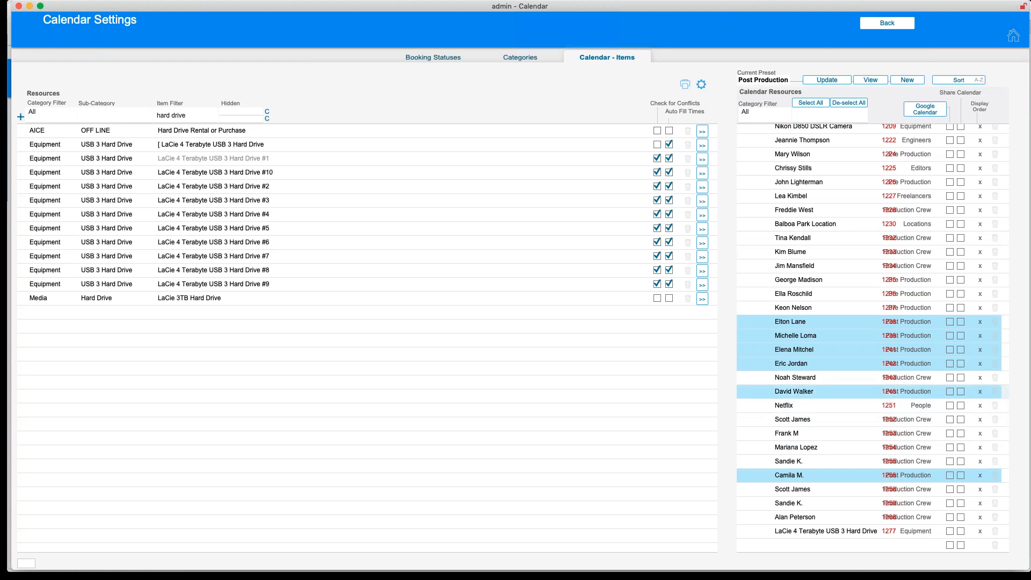
scroll(806, 407, "up", 10)
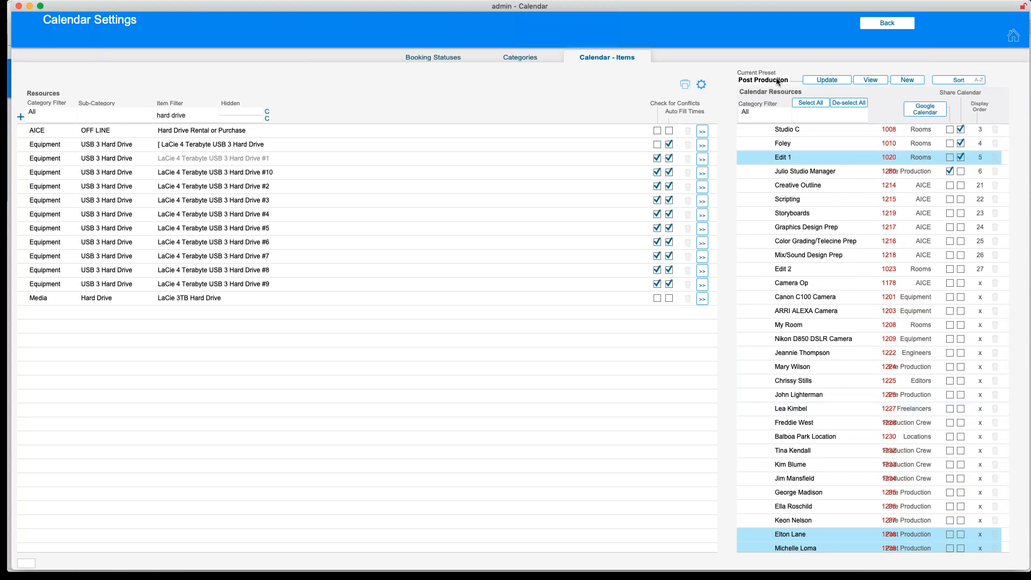
Add Graphics Design Prep to the Post Production preset, update the preset, and return to the calendar.
left_click(822, 235)
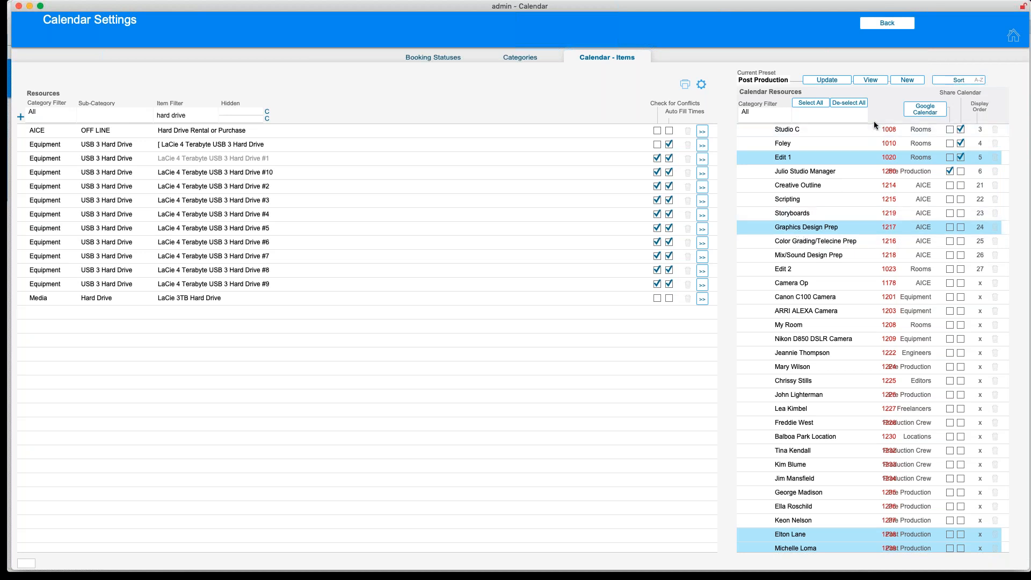
left_click(833, 81)
left_click(489, 284)
left_click(870, 25)
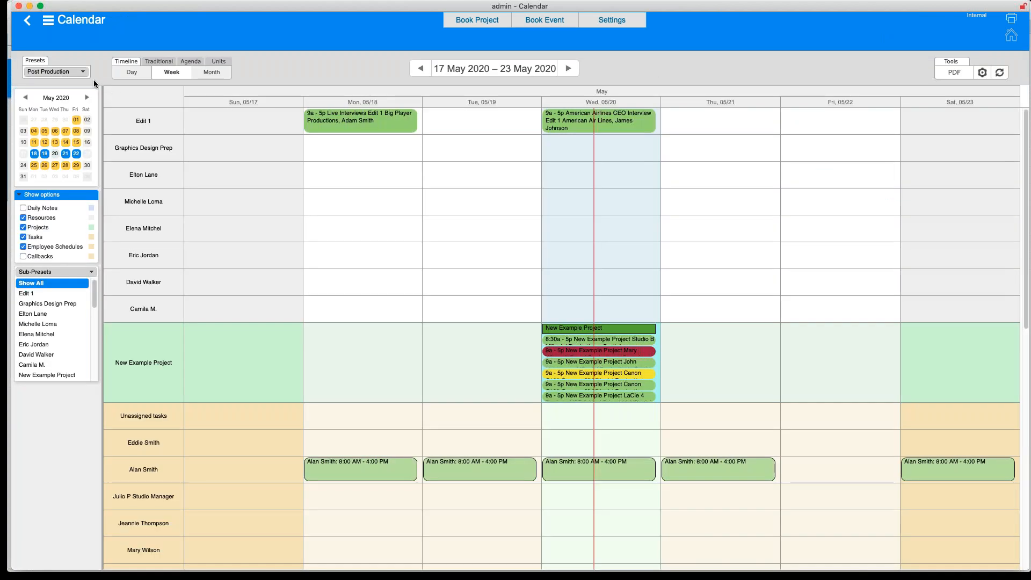
Create a calendar preset named New Team from the selected resources, and preview the contents of the All and Audio presets.
left_click(86, 73)
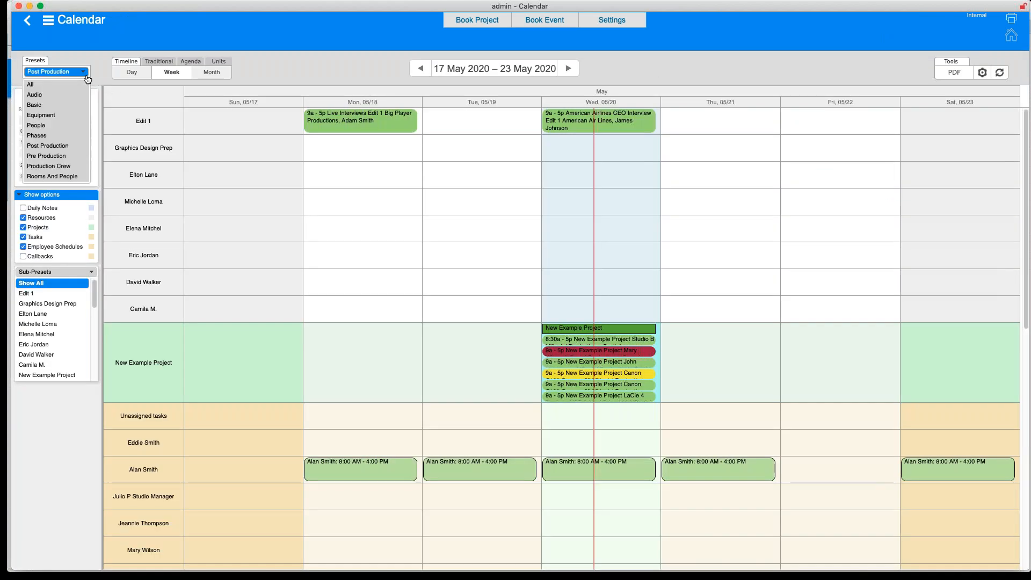
left_click(153, 173)
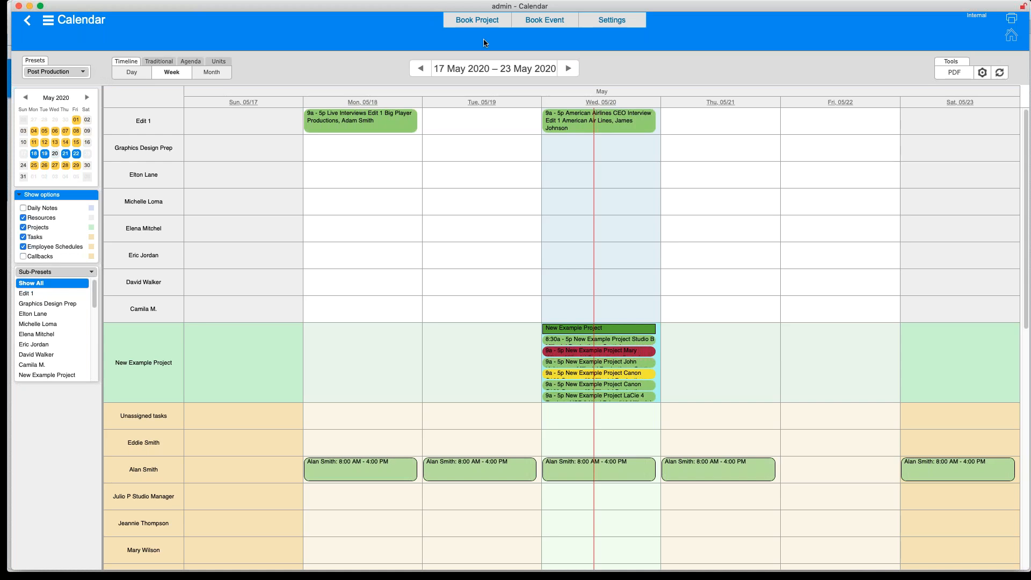
left_click(982, 72)
left_click(632, 25)
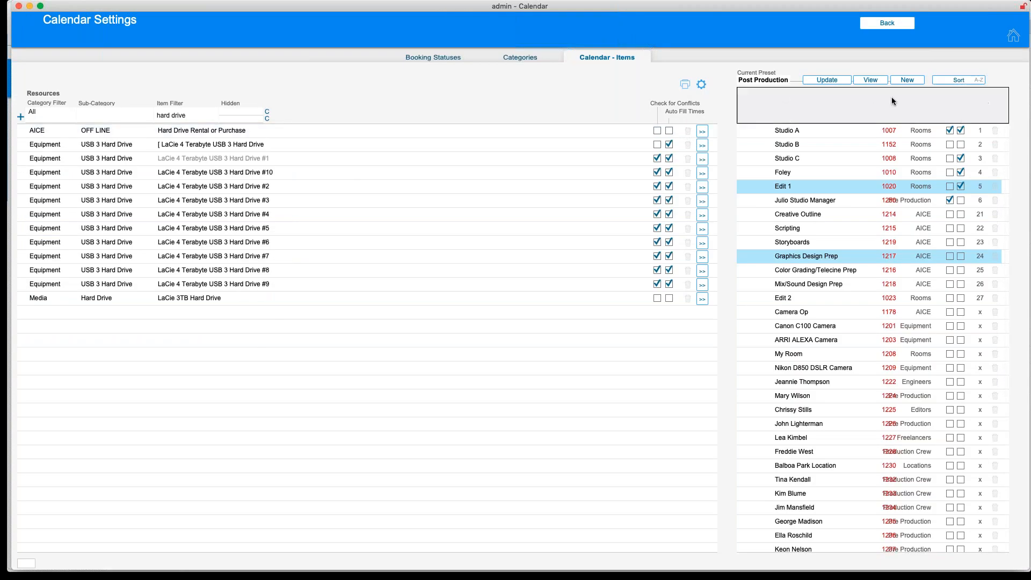
left_click(907, 80)
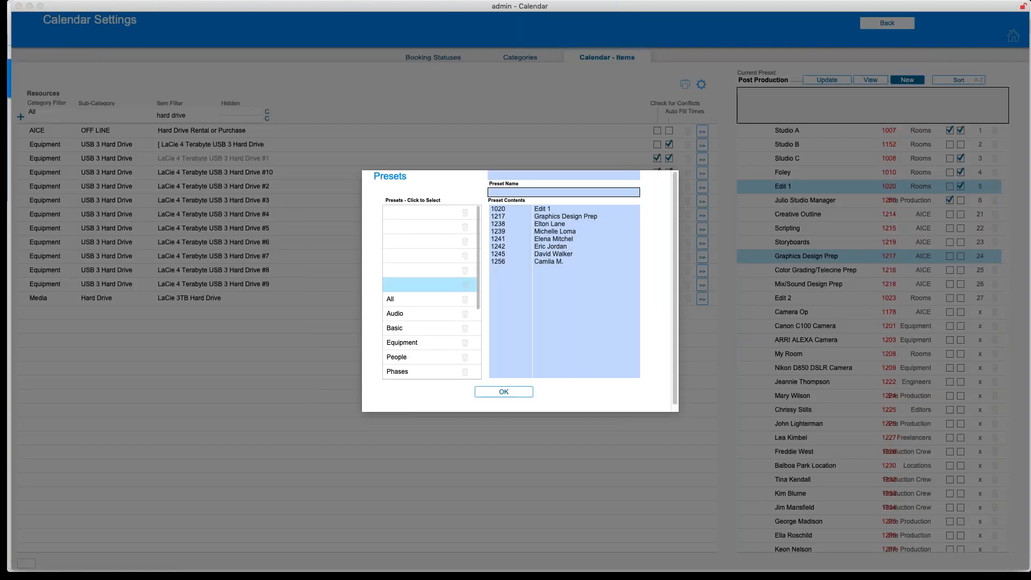
type("New Team")
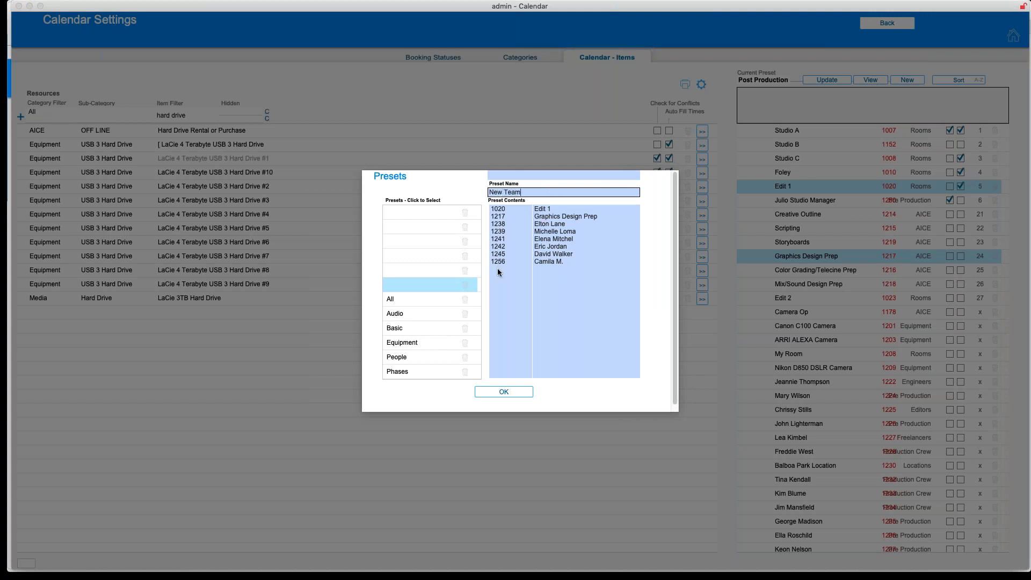
left_click(454, 301)
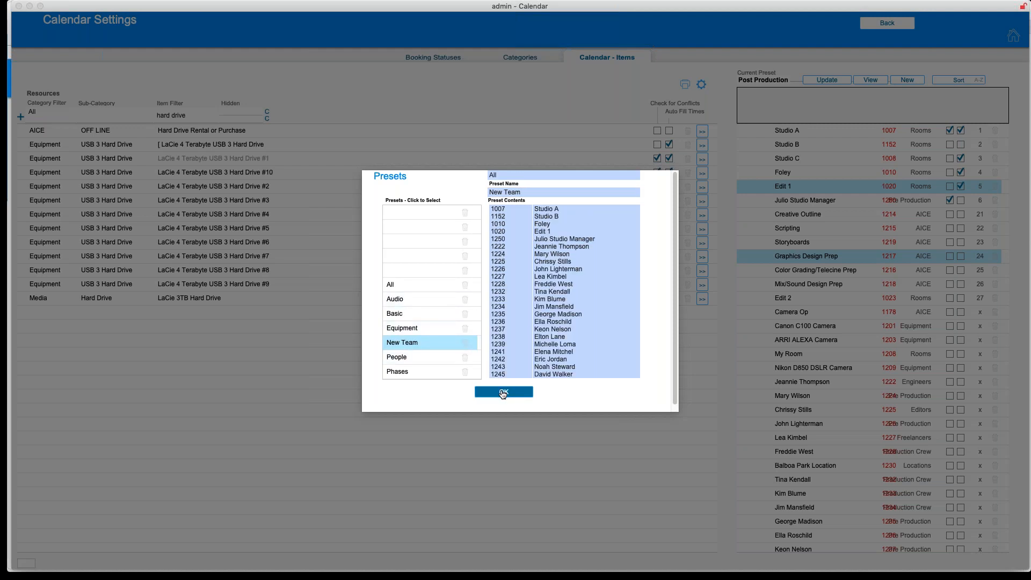
left_click(402, 304)
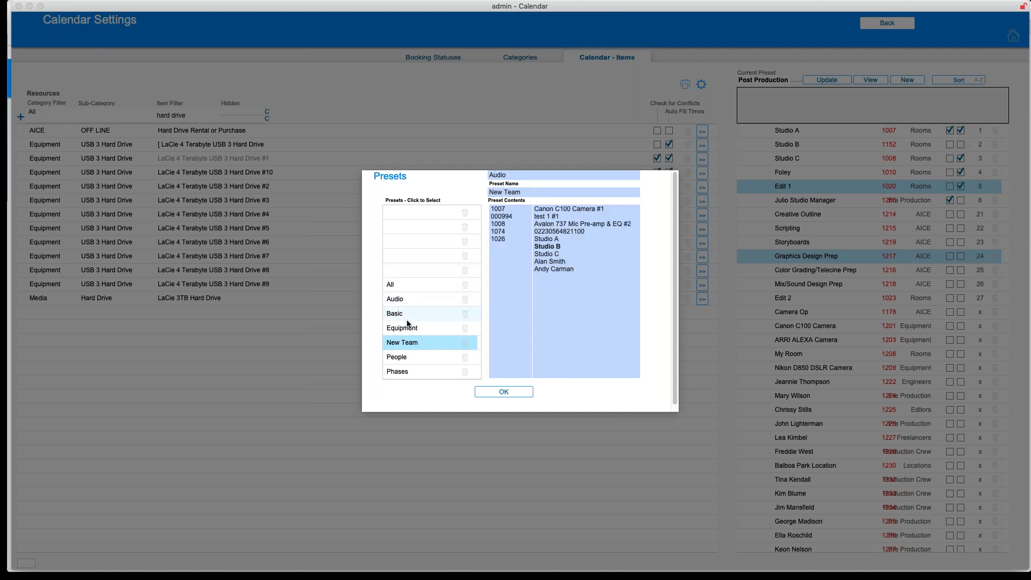
left_click(404, 286)
left_click(505, 392)
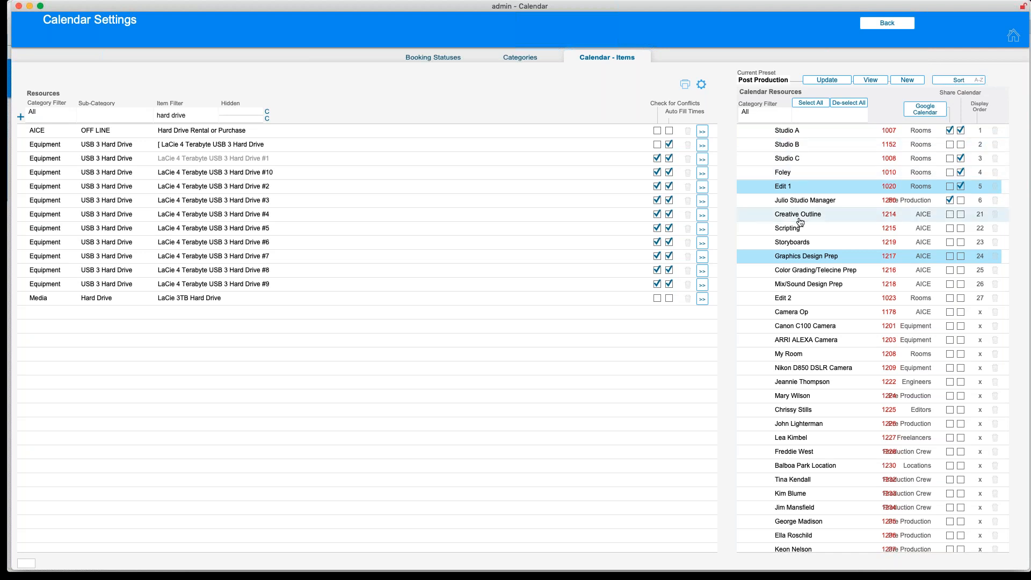
Try to create another preset named New Team from the selected calendar resources, and revert the name entry.
scroll(800, 222, "down", 3)
left_click(899, 82)
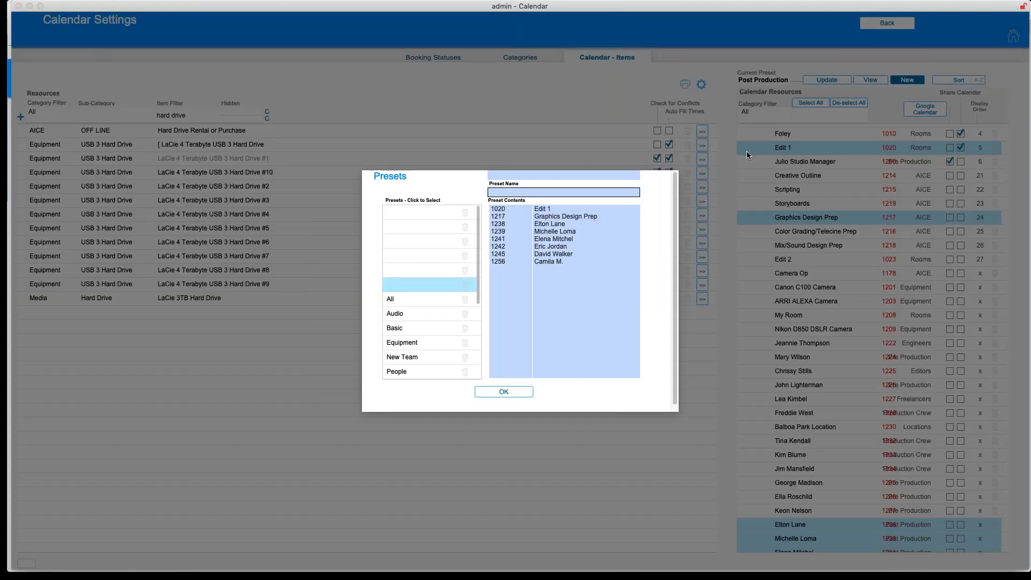
scroll(456, 305, "down", 4)
scroll(456, 304, "down", 6)
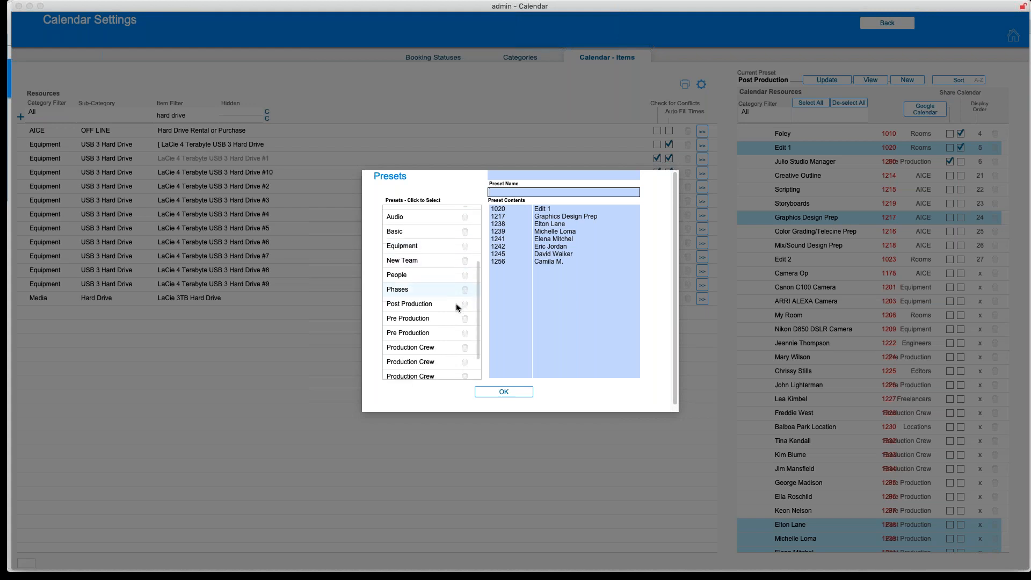
scroll(456, 304, "up", 4)
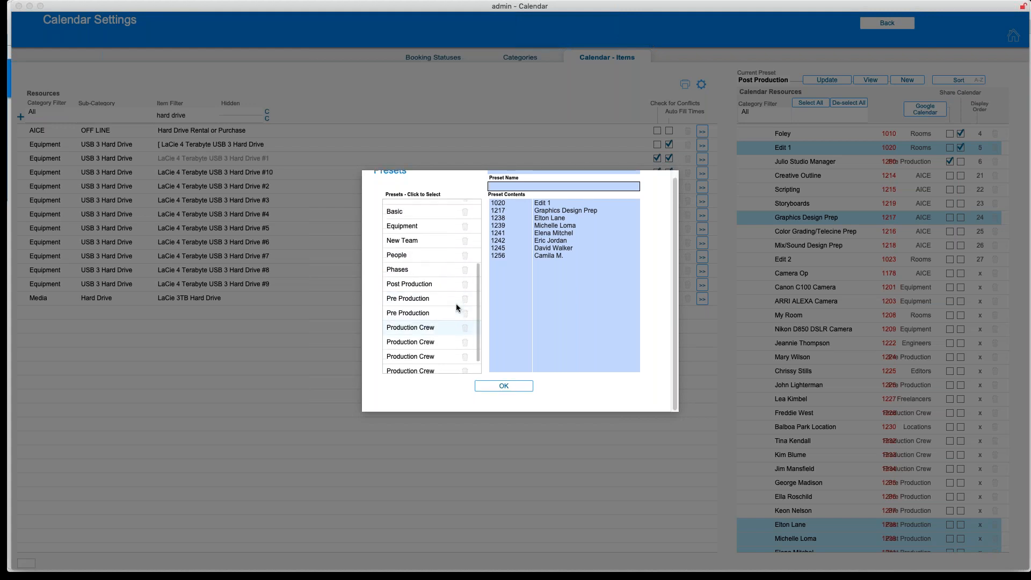
left_click(426, 278)
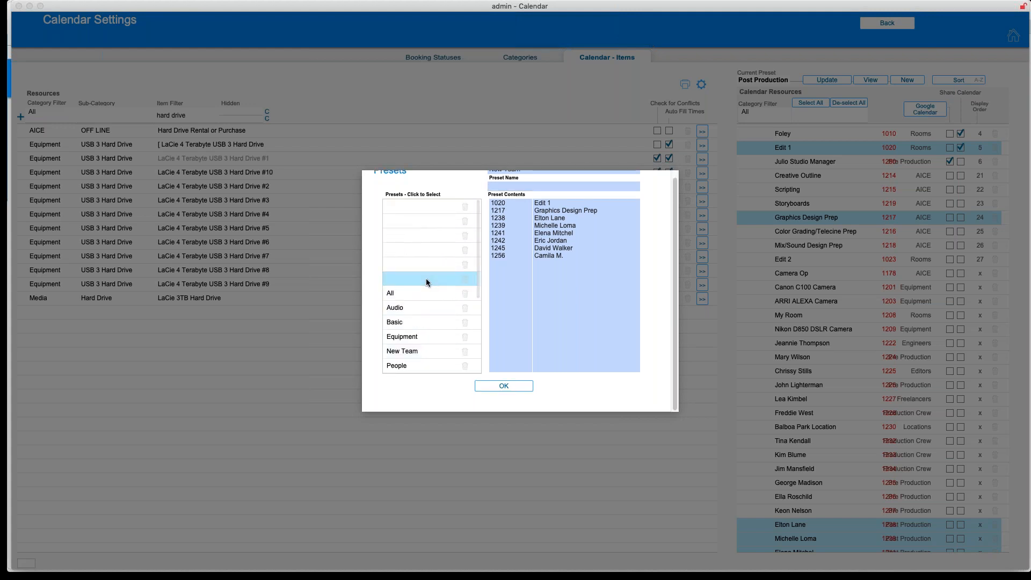
left_click(525, 186)
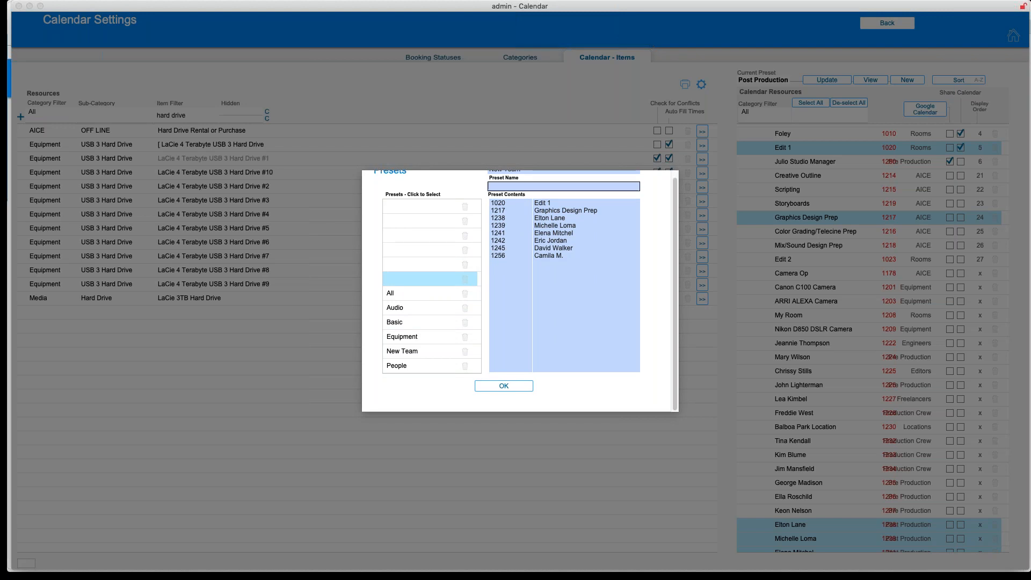
type("New Team")
left_click(500, 385)
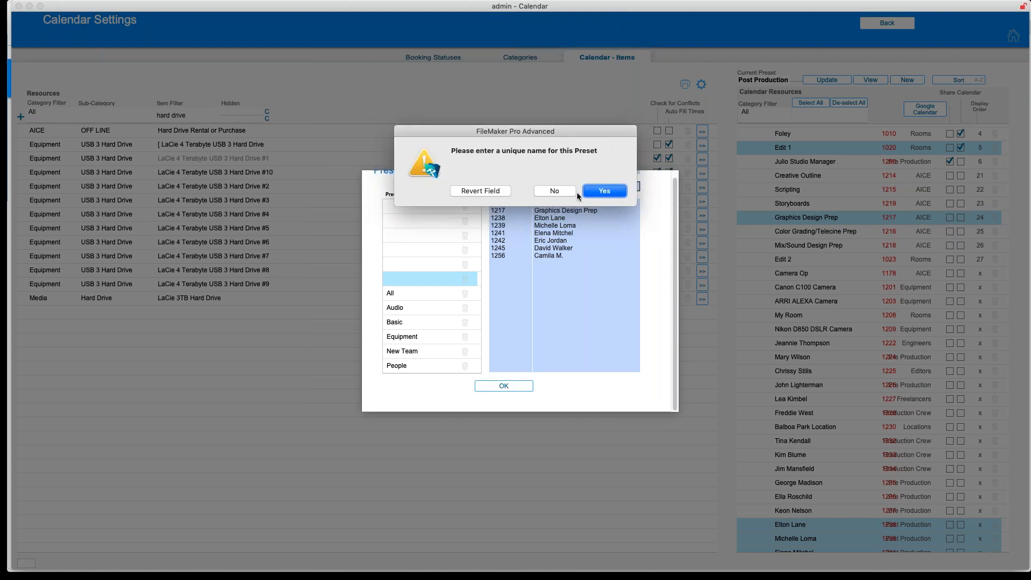
left_click(499, 191)
Retry the name New Team for a new preset, discard the entry, and close the preset list.
left_click(906, 77)
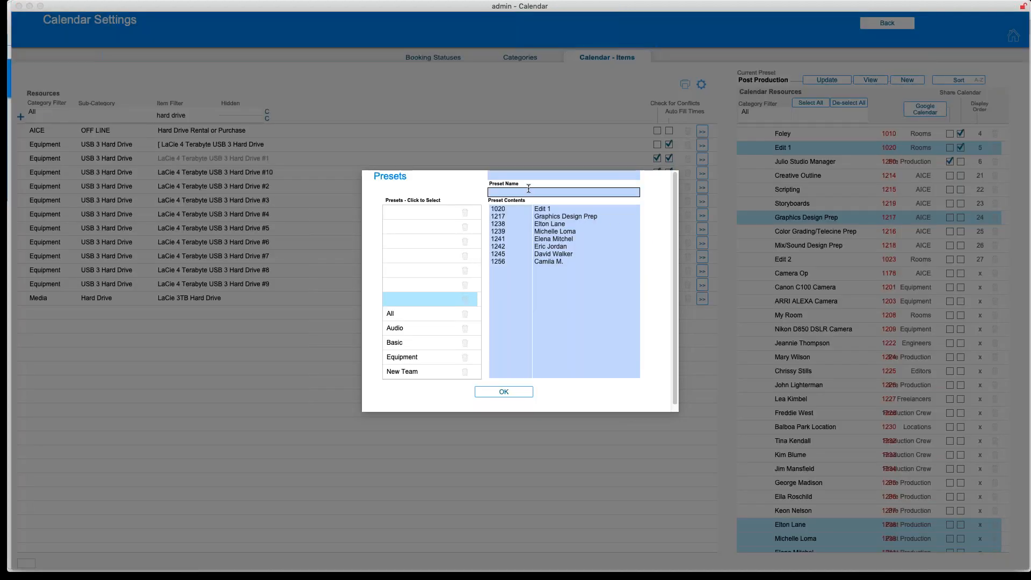
type("New Team")
scroll(453, 318, "down", 4)
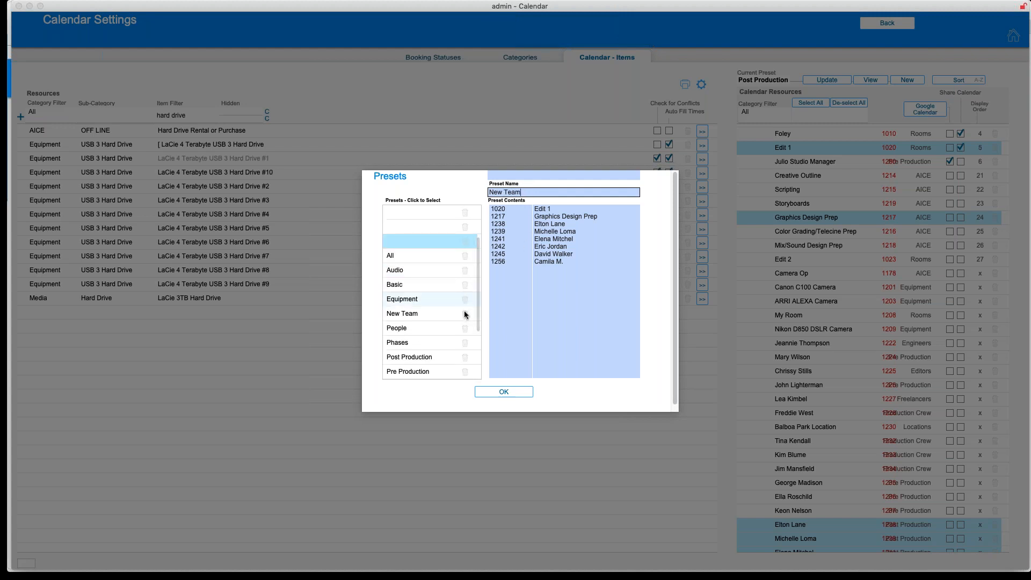
left_click(451, 318)
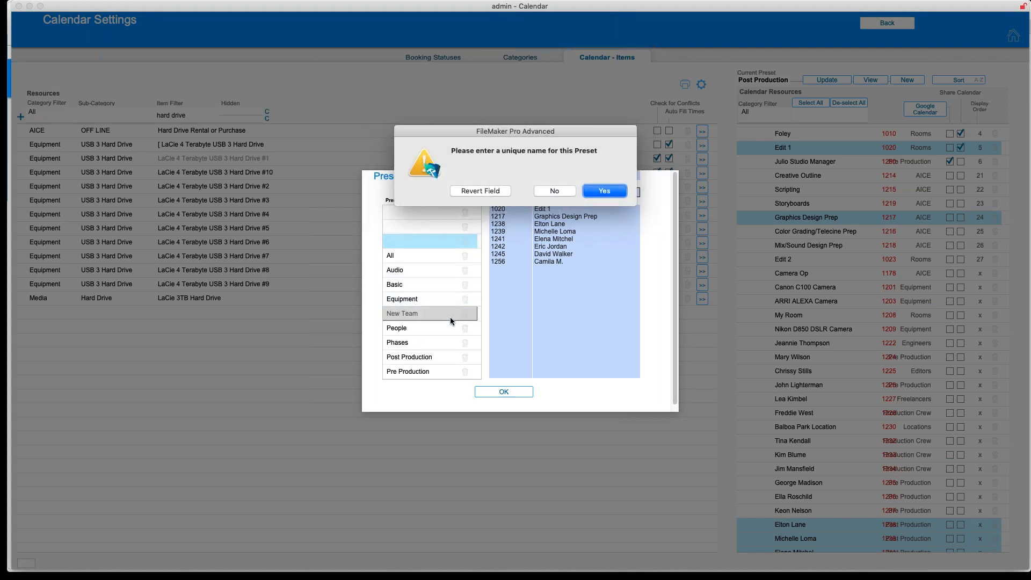
left_click(563, 191)
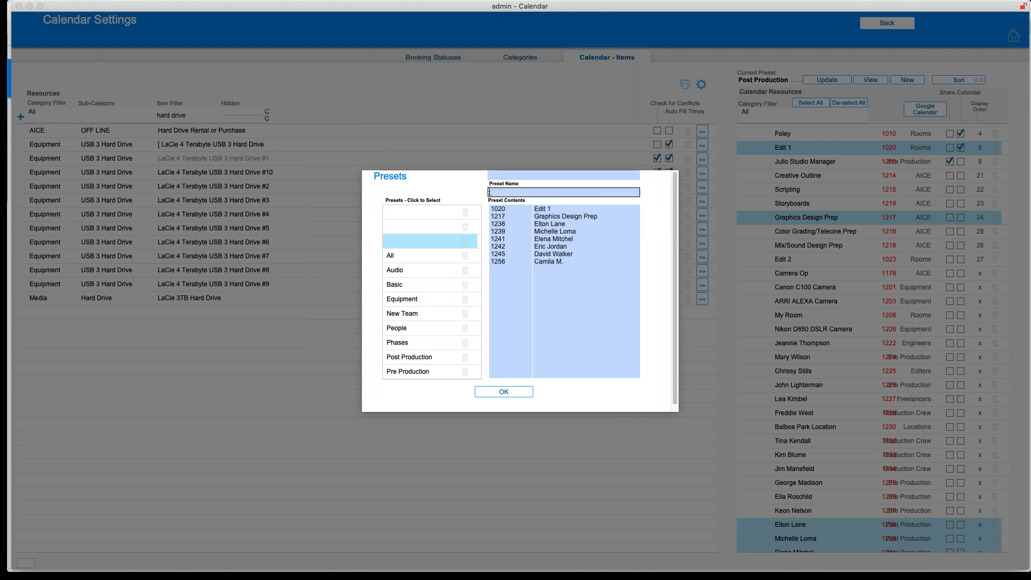
left_click(411, 317)
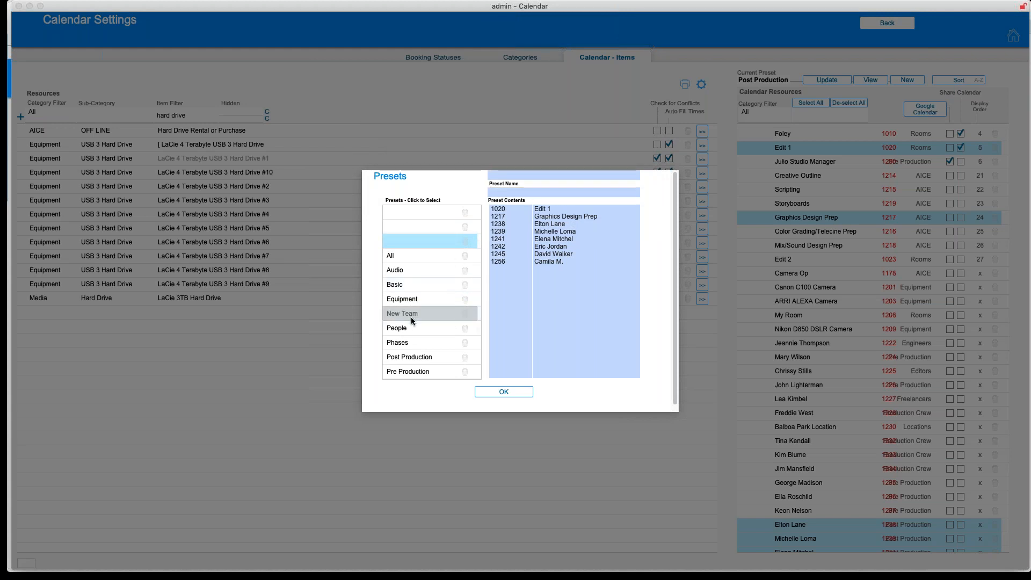
left_click(499, 392)
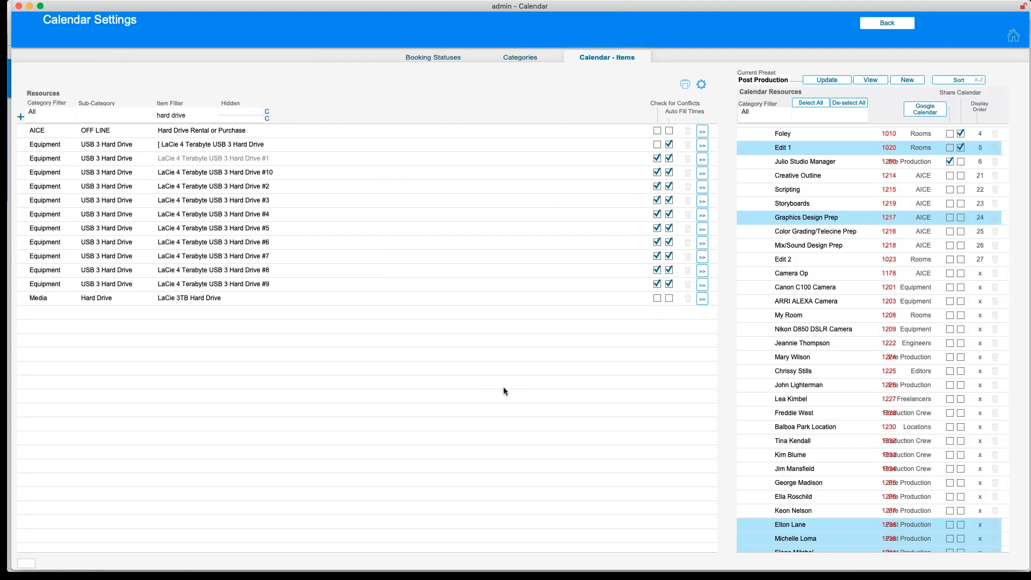
Switch the current preset to New Team and review the resources selected for it.
left_click(775, 81)
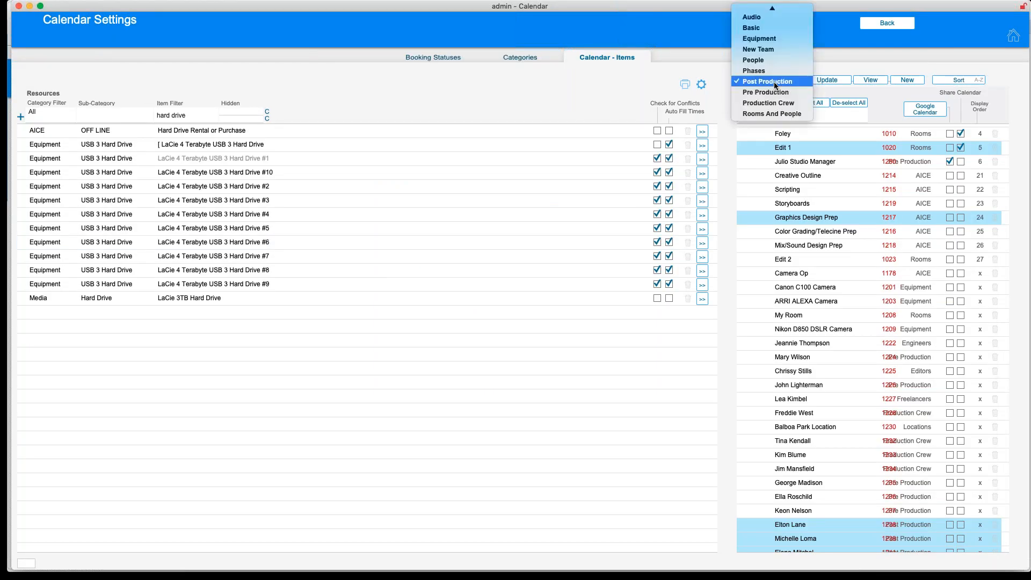
left_click(761, 52)
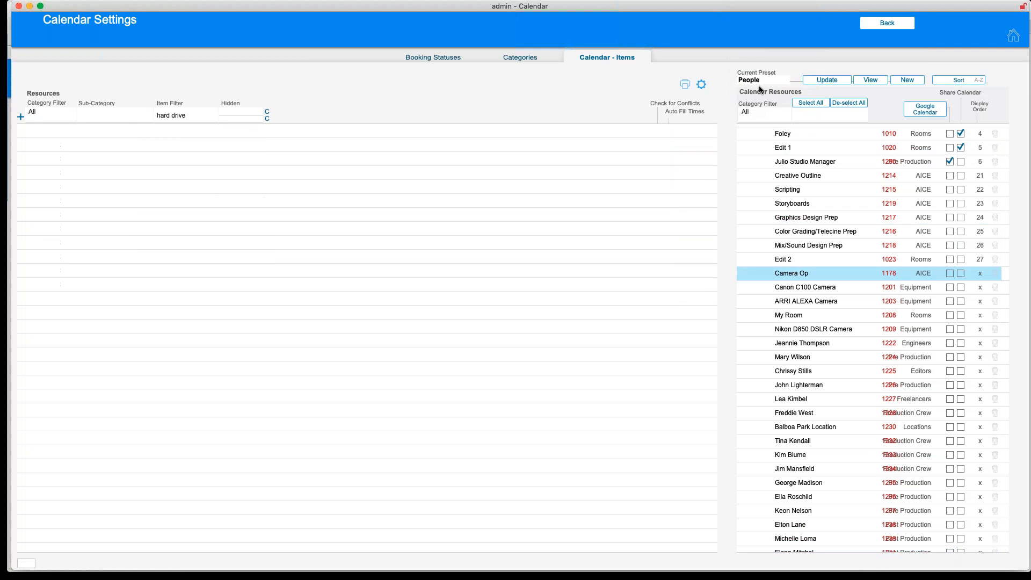
left_click(759, 81)
left_click(758, 77)
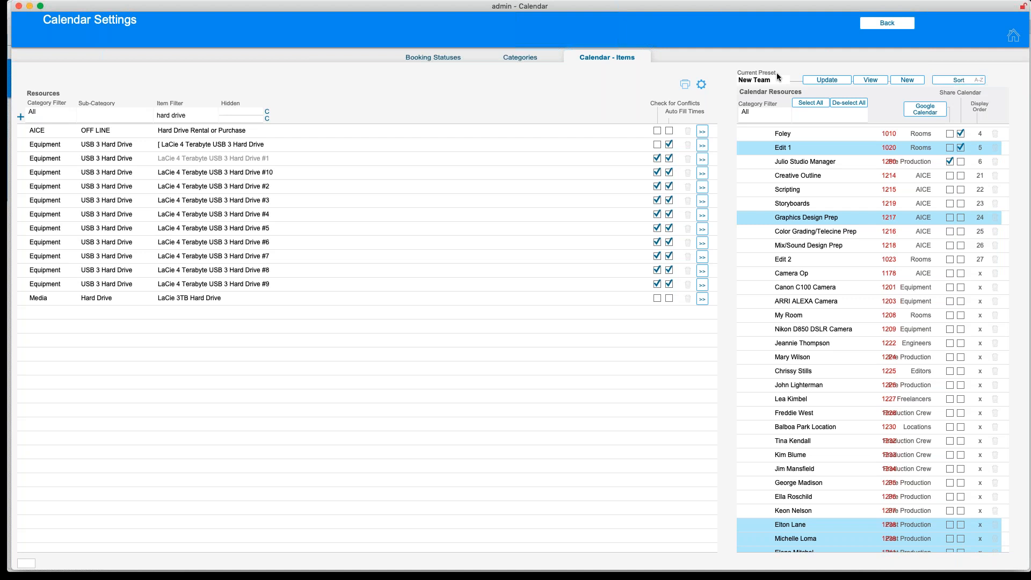
scroll(838, 322, "down", 5)
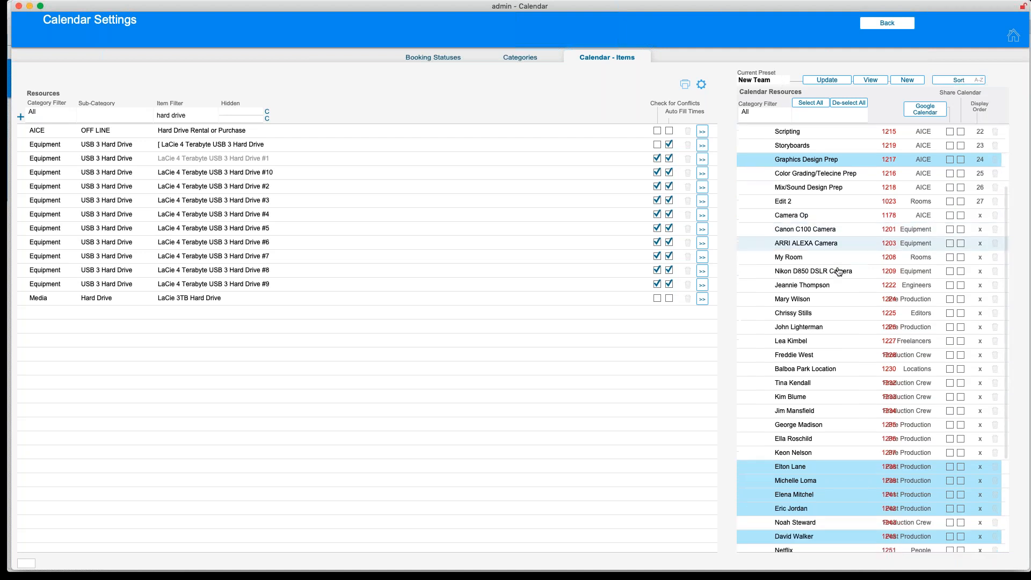
scroll(816, 437, "down", 3)
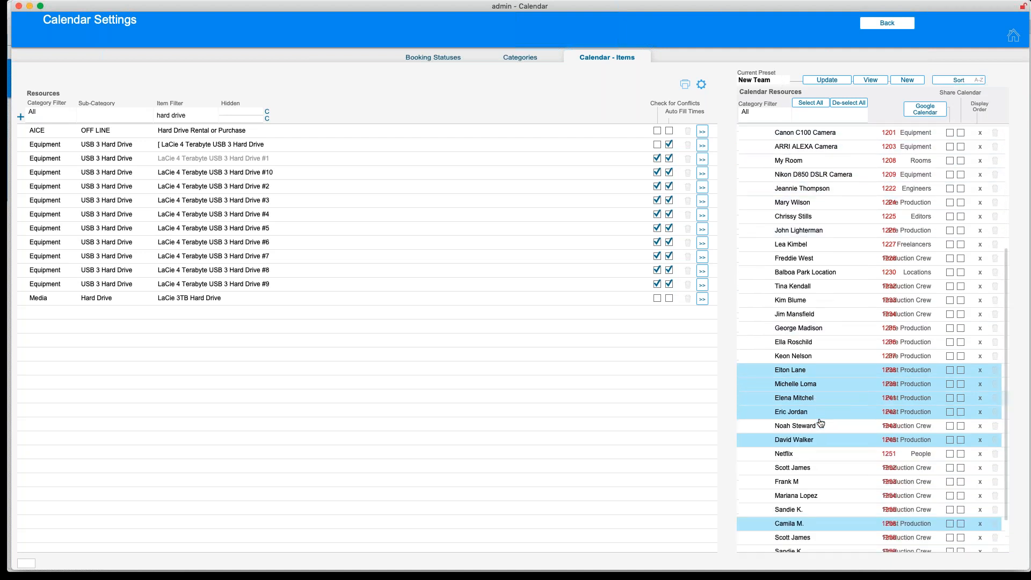
scroll(816, 430, "up", 9)
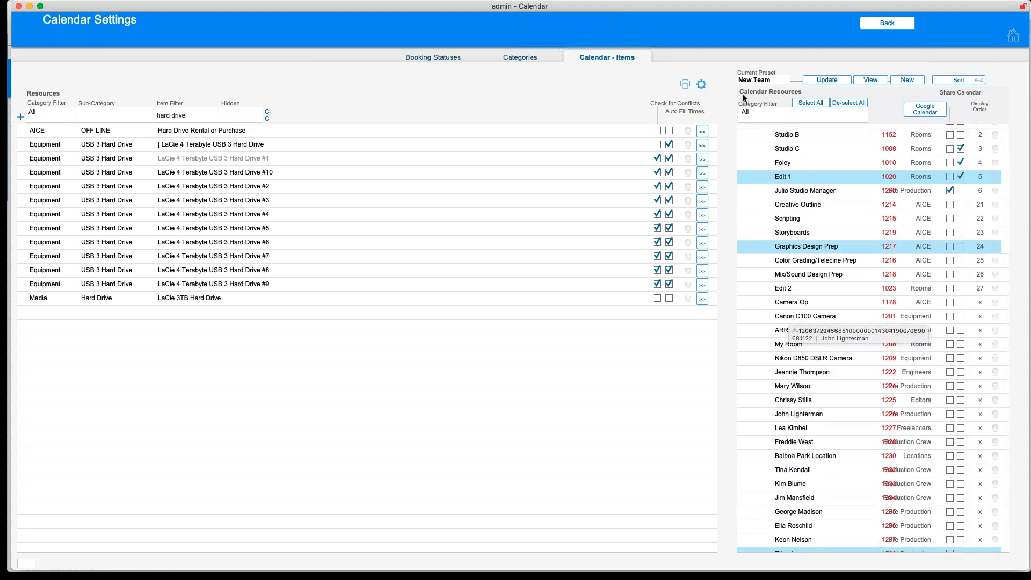
Deselect all calendar resources and select the five consecutive people listed directly above Balboa Park Location.
left_click(838, 108)
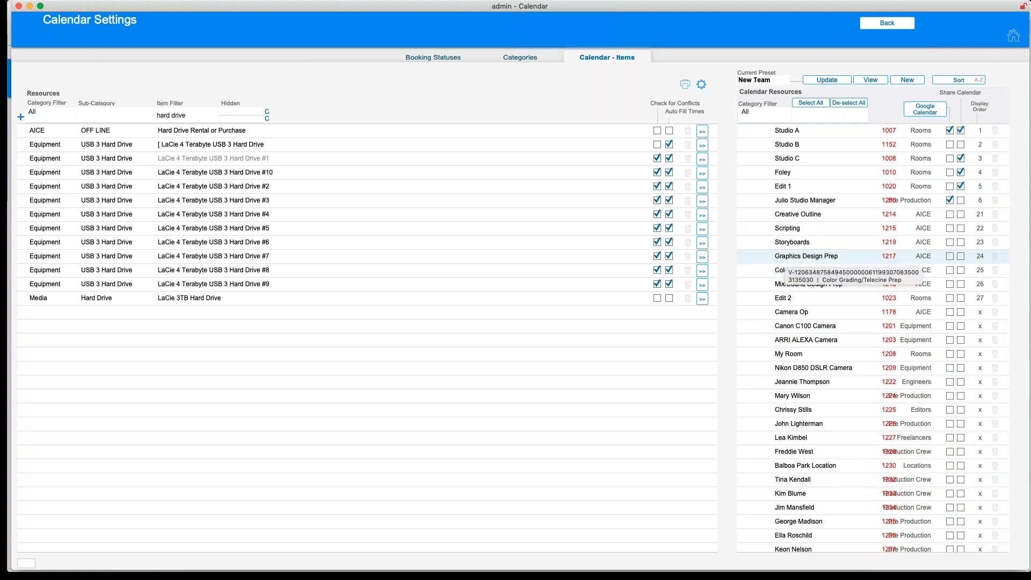
scroll(784, 263, "down", 5)
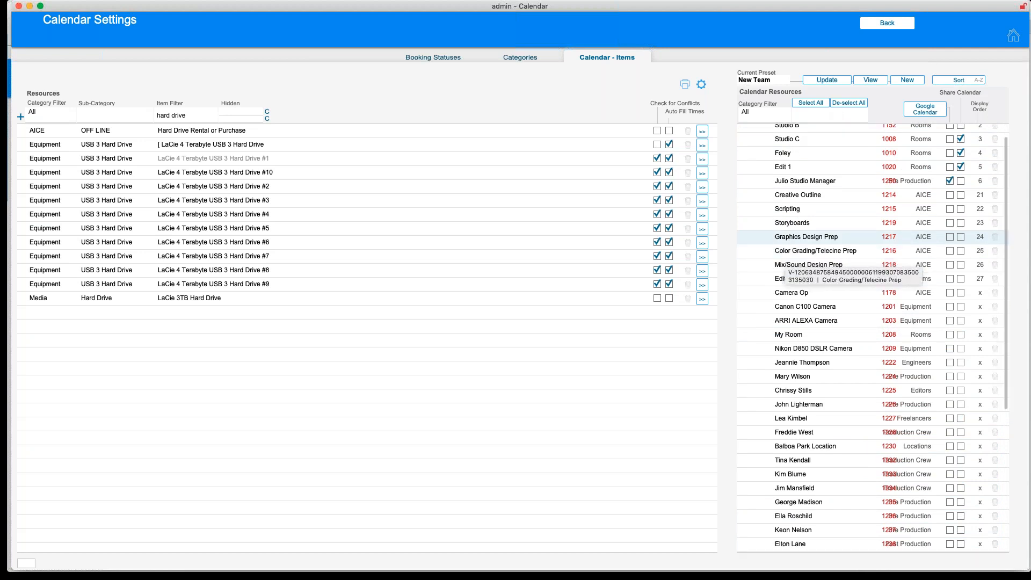
left_click(794, 314)
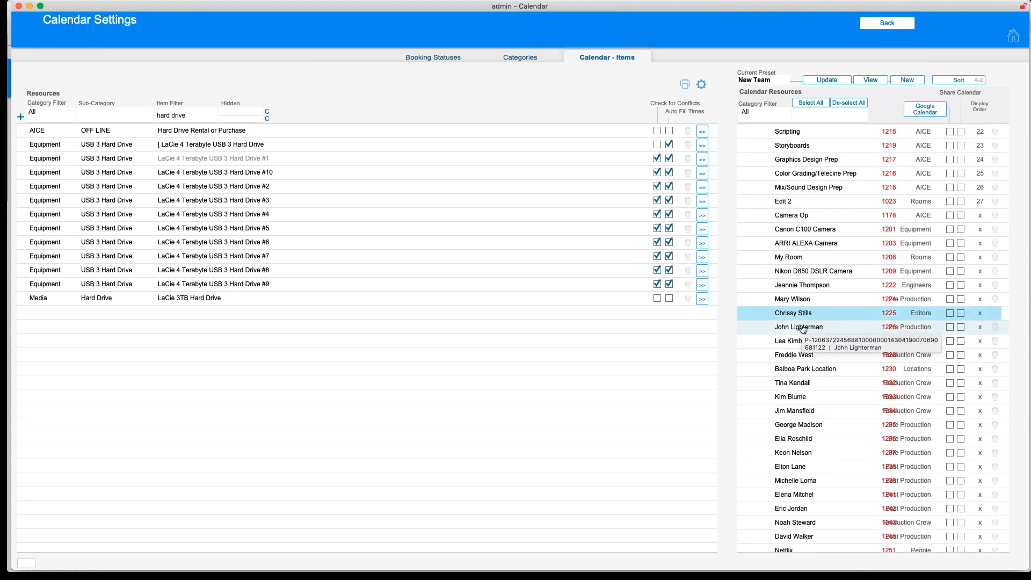
left_click(799, 328)
left_click(800, 344)
left_click(805, 356)
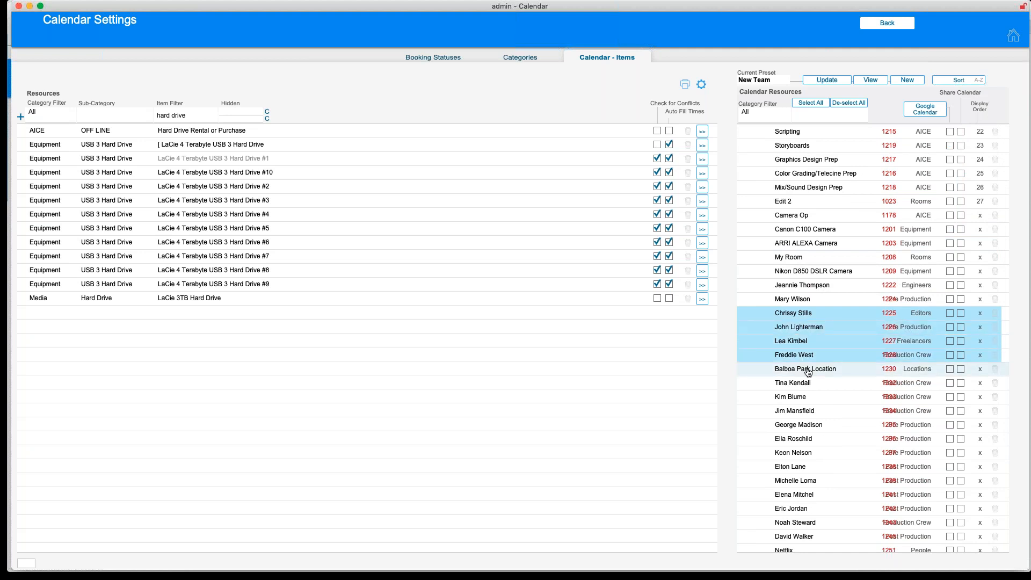
left_click(788, 302)
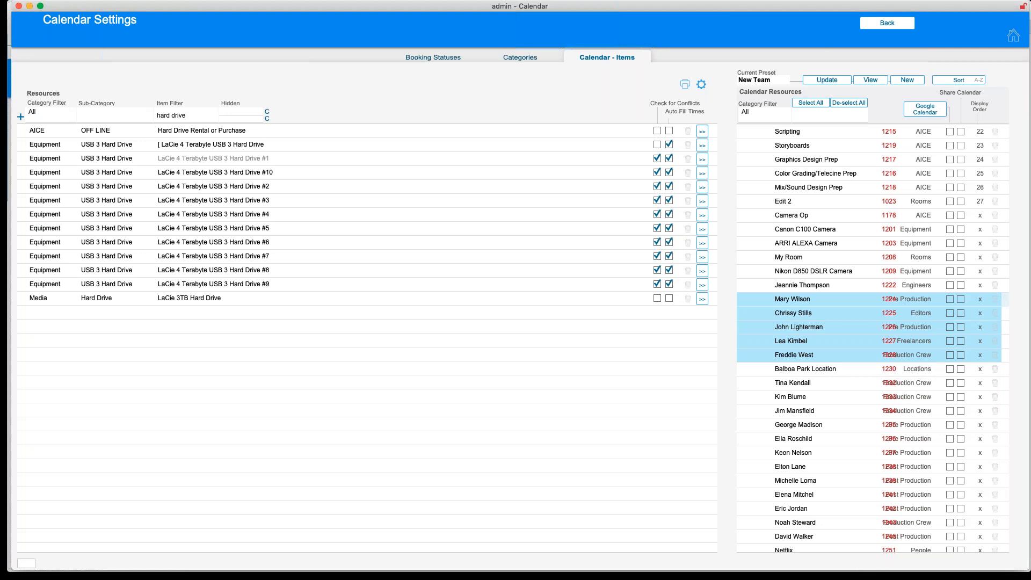
scroll(793, 414, "down", 3)
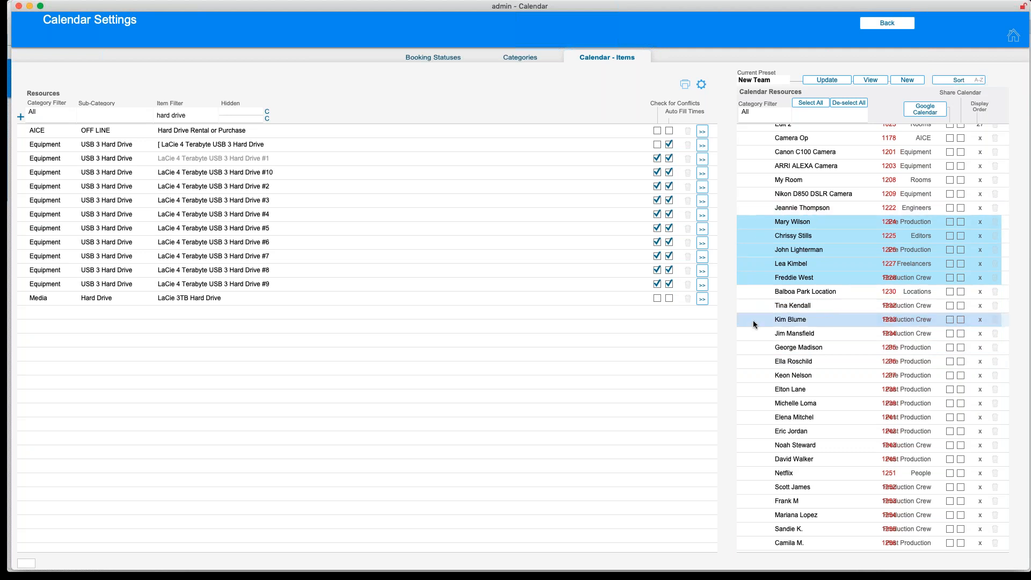
scroll(753, 320, "up", 7)
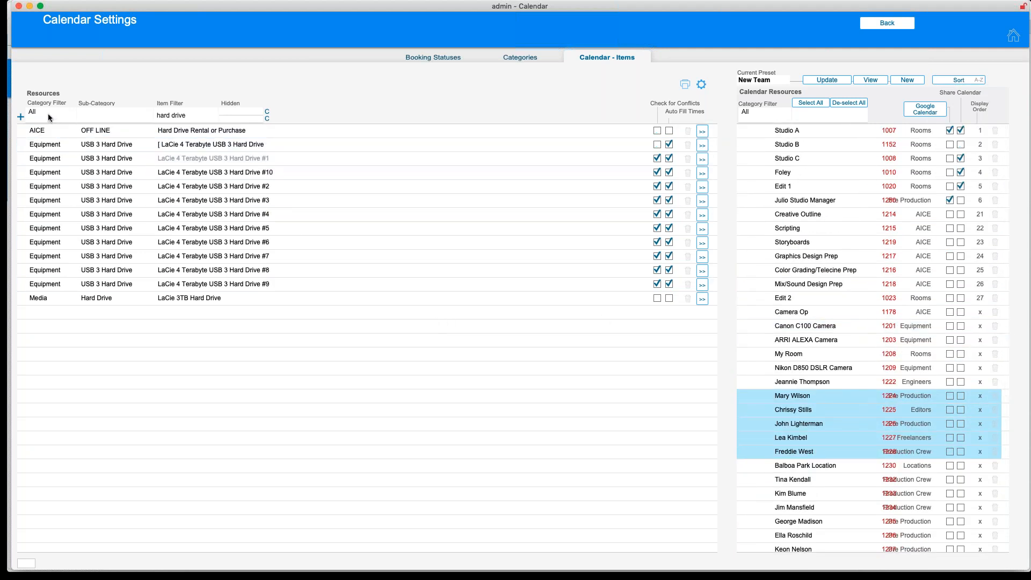
Filter the resources to the Rooms category and Control Room sub-category without an item filter, and view Studio A's resource details.
left_click(51, 115)
left_click(47, 159)
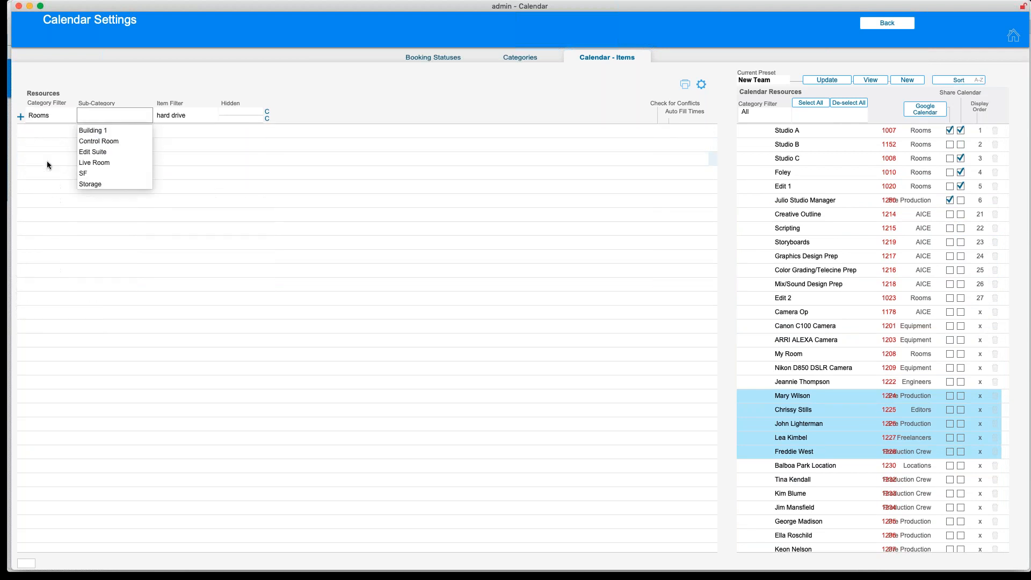
left_click(100, 141)
left_click(194, 116)
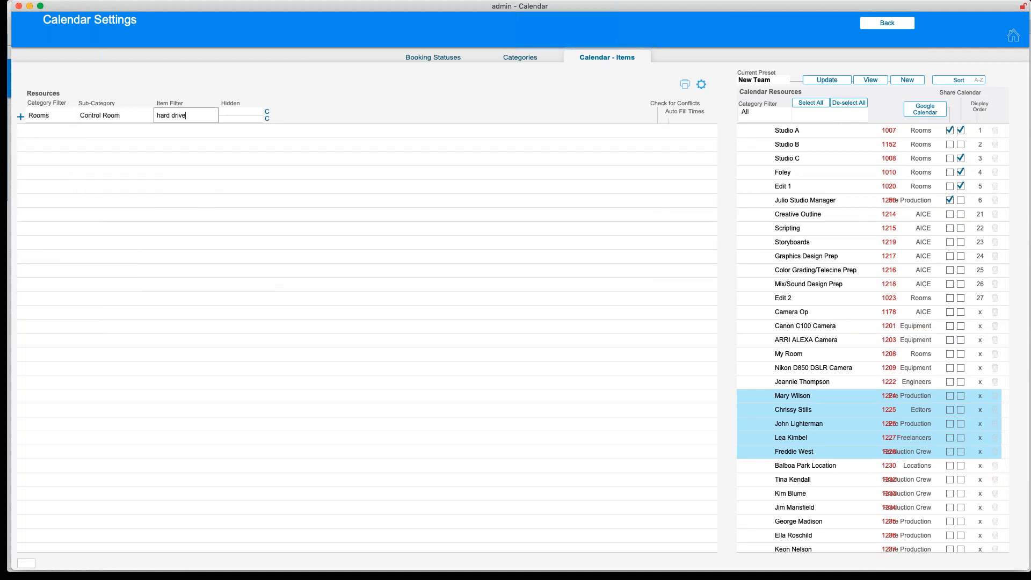
key("BackSpace")
left_click(220, 146)
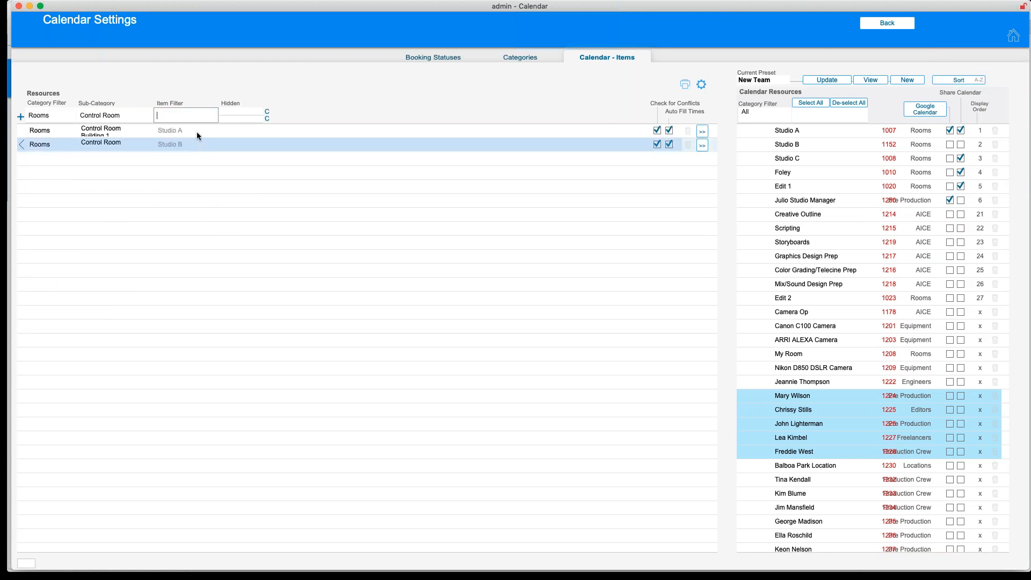
left_click(197, 133)
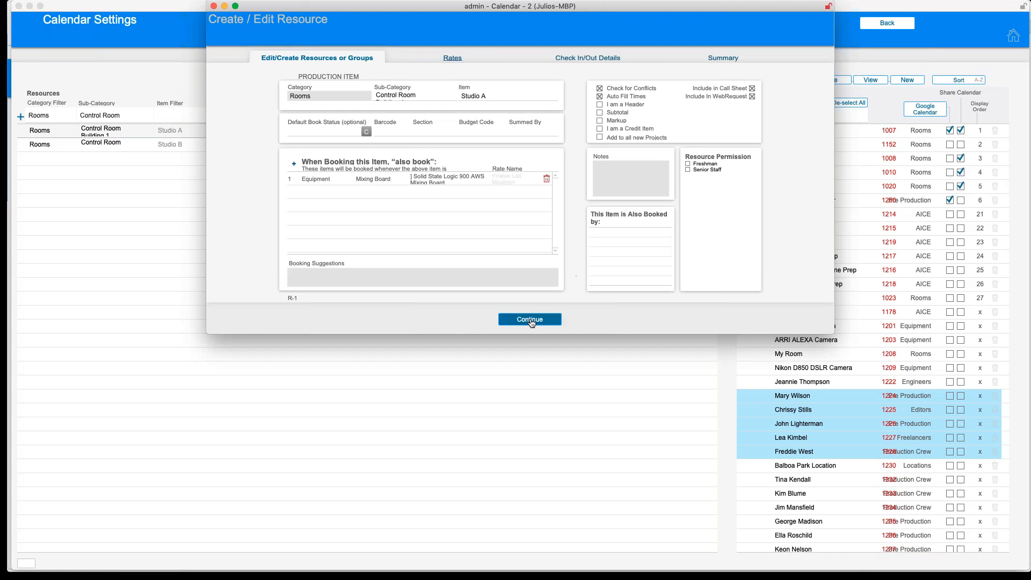
left_click(530, 320)
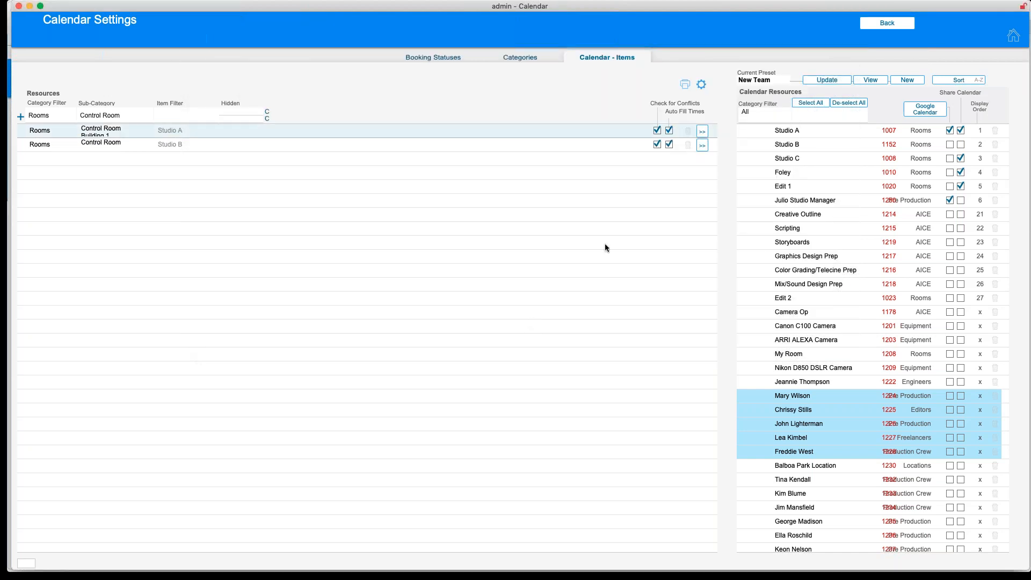
Add Studio A from the filtered resources to the calendar resources and select its new entry at the end of the list.
left_click(703, 134)
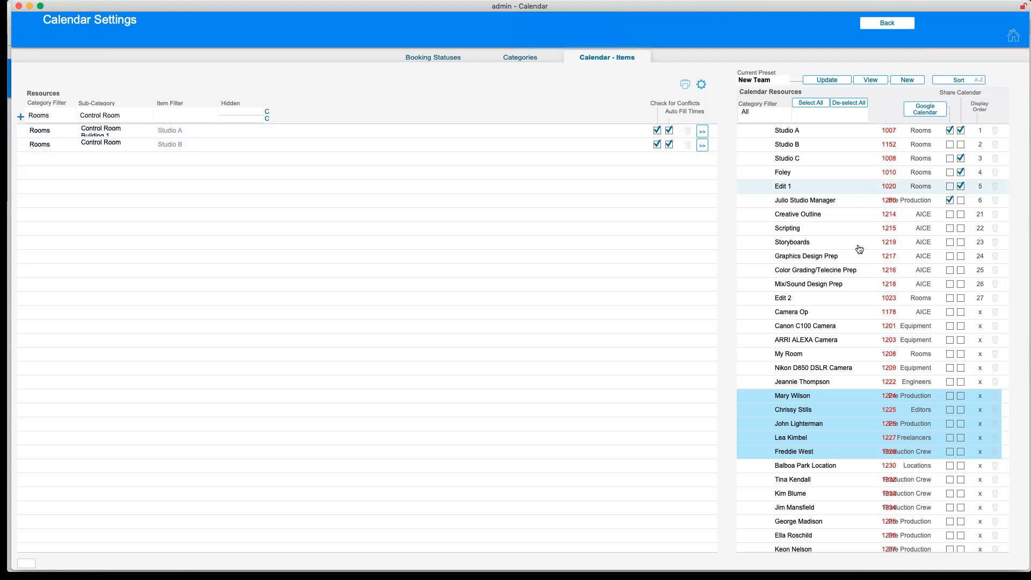
scroll(869, 266, "down", 10)
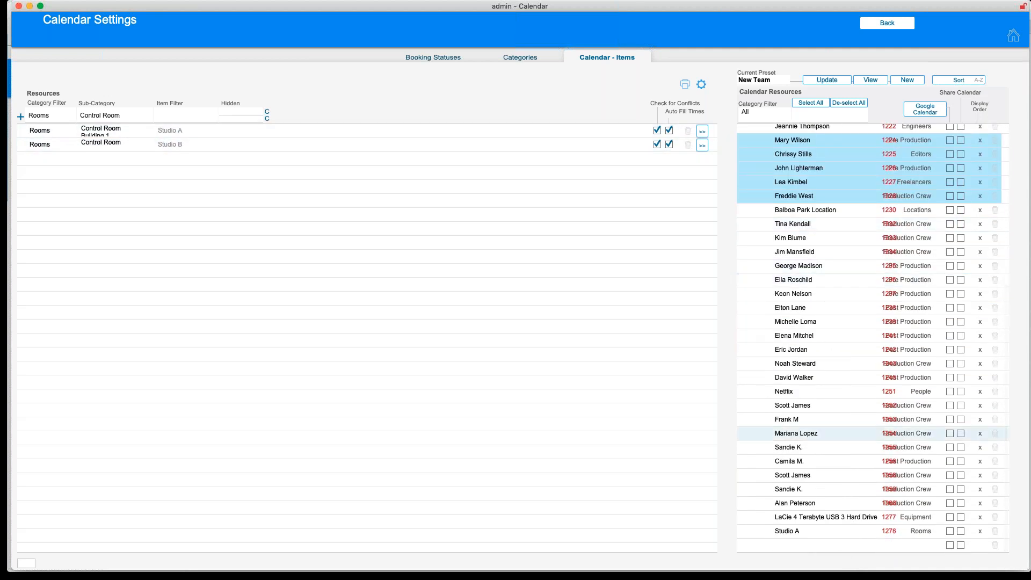
mouse_move(698, 561)
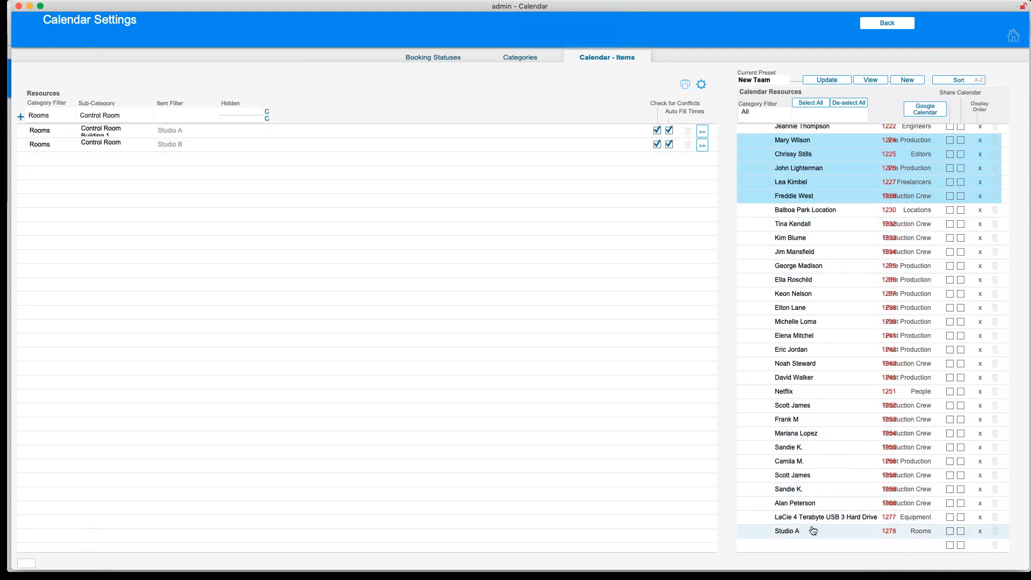
left_click(813, 531)
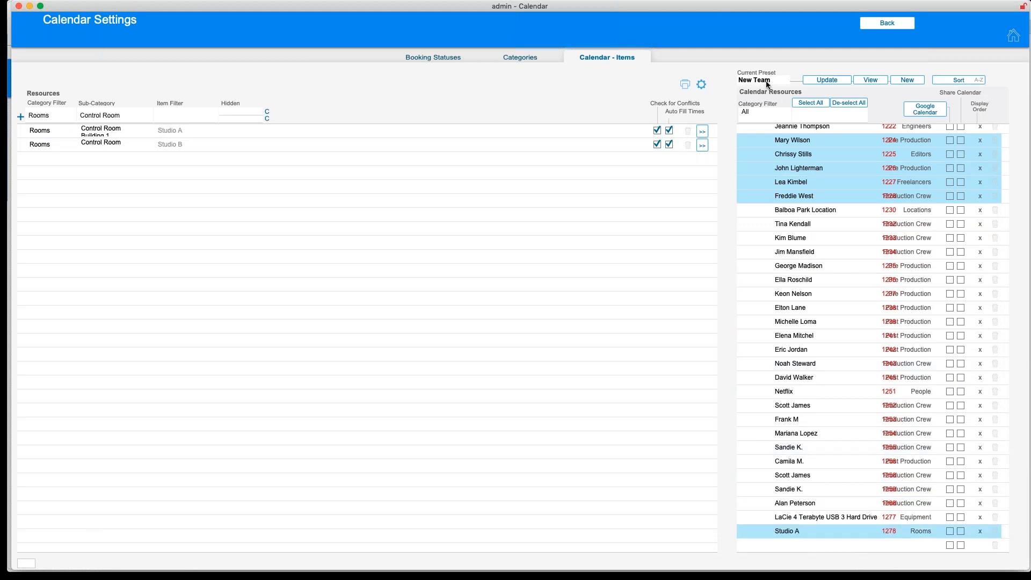
left_click(884, 100)
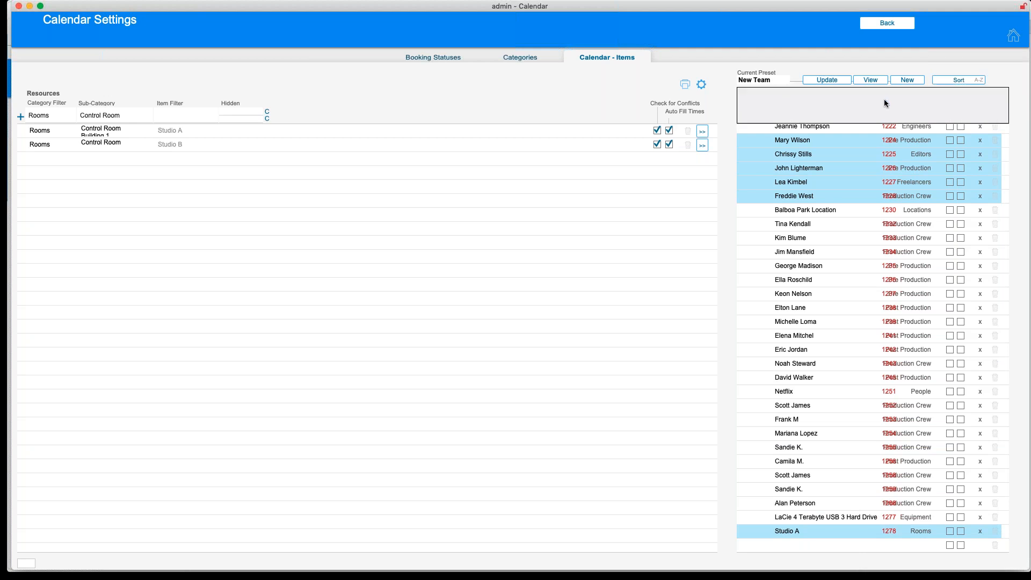
Return from the calendar settings to the New Team calendar and check which presets are available.
left_click(729, 71)
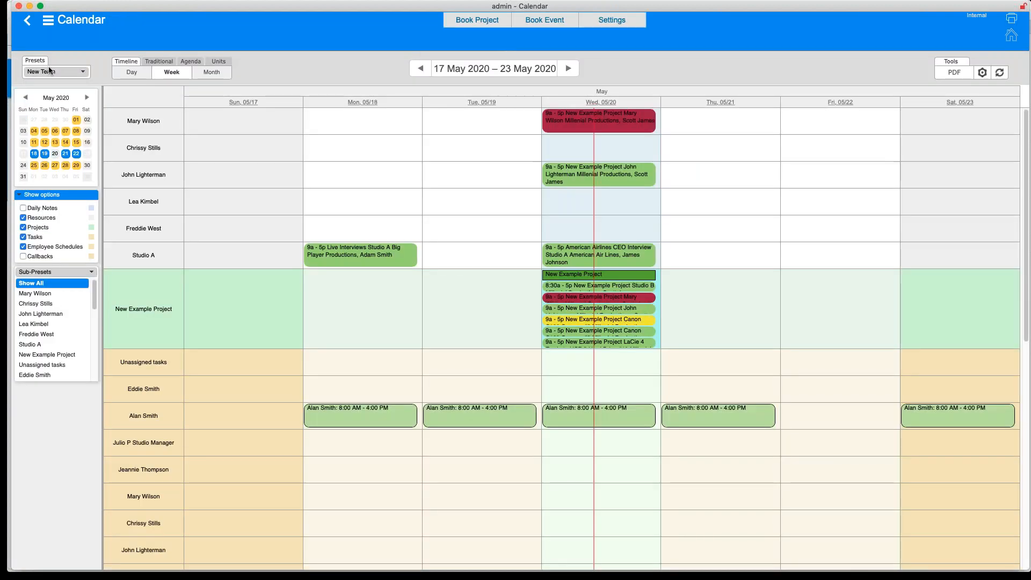
left_click(77, 72)
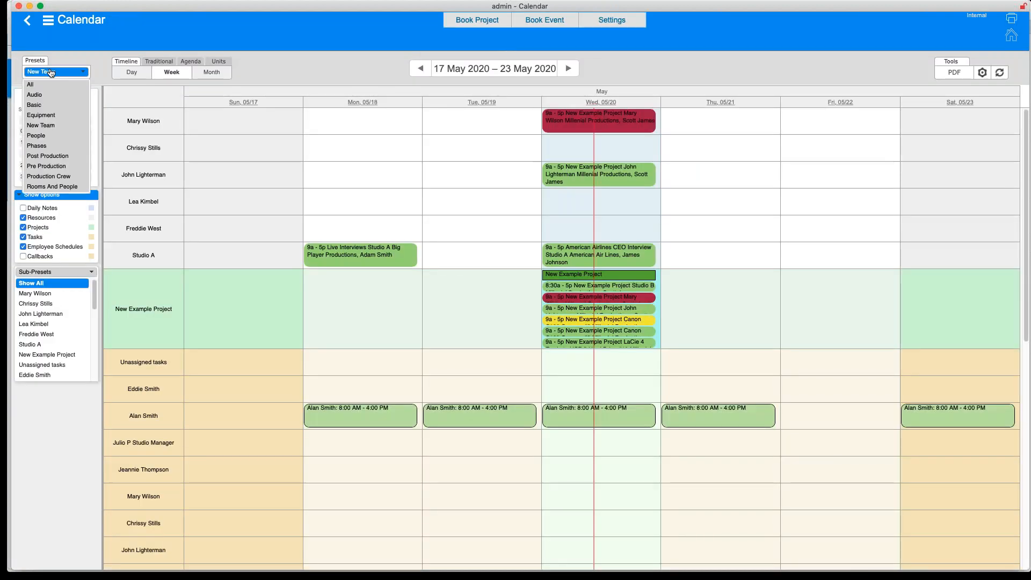
left_click(100, 73)
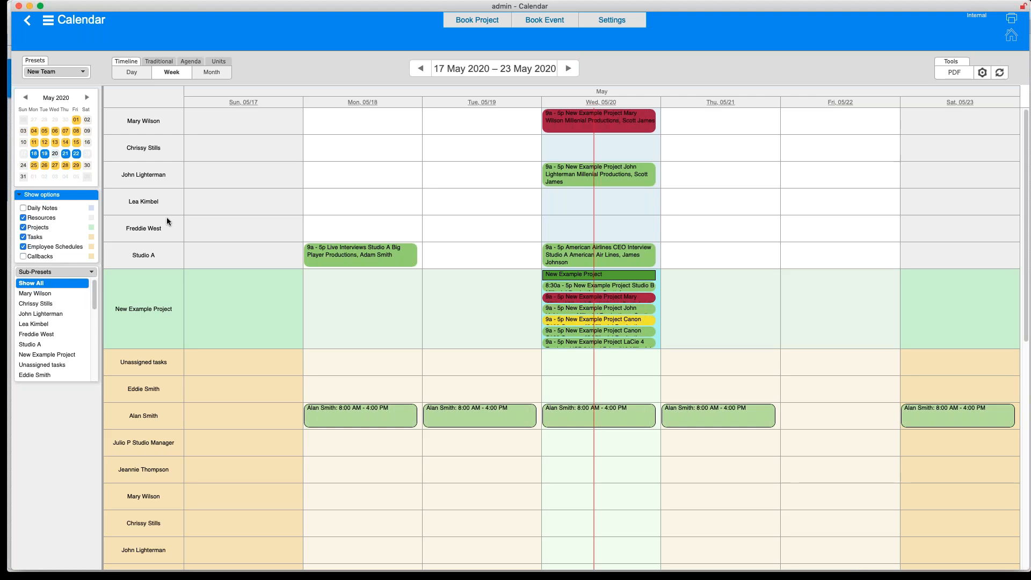
View the calendar with the Phases preset, and switch it to the All preset to look through all resources.
left_click(84, 73)
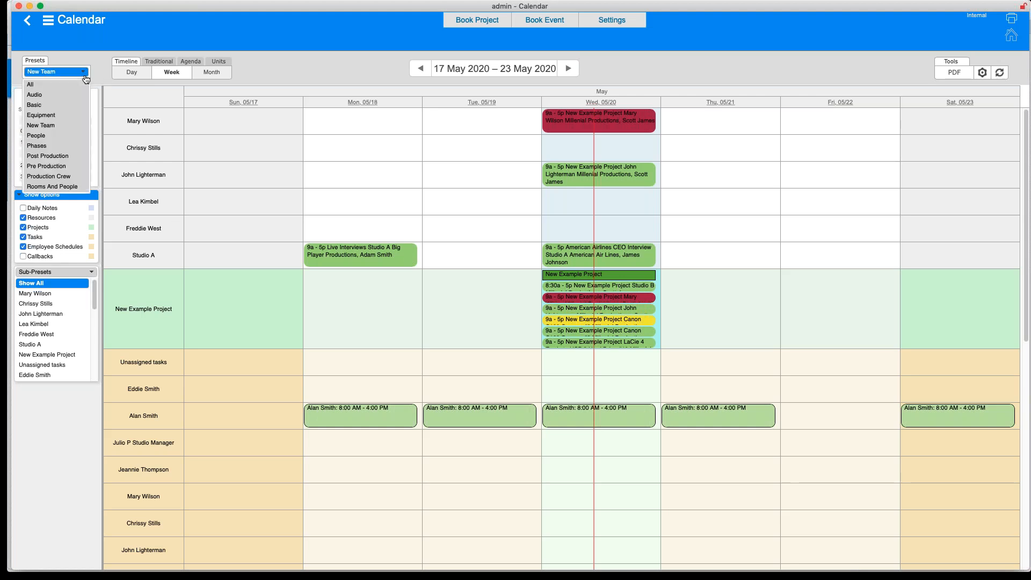
left_click(60, 146)
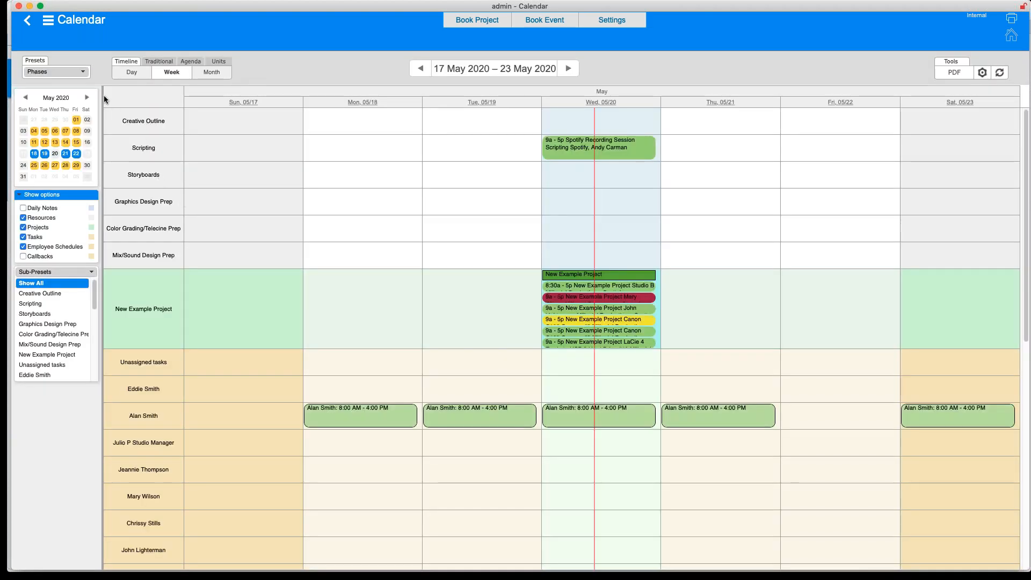
left_click(82, 72)
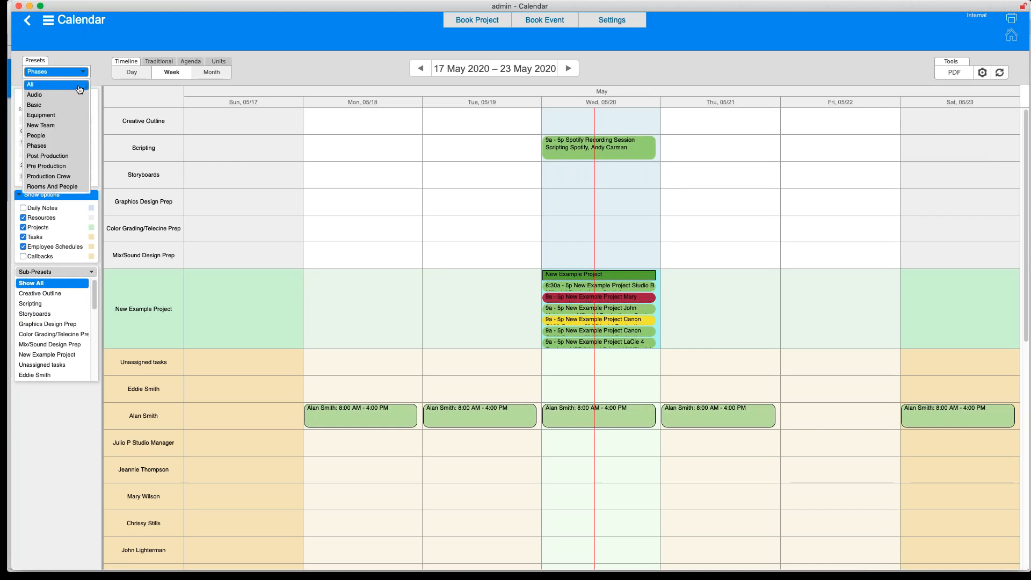
left_click(82, 87)
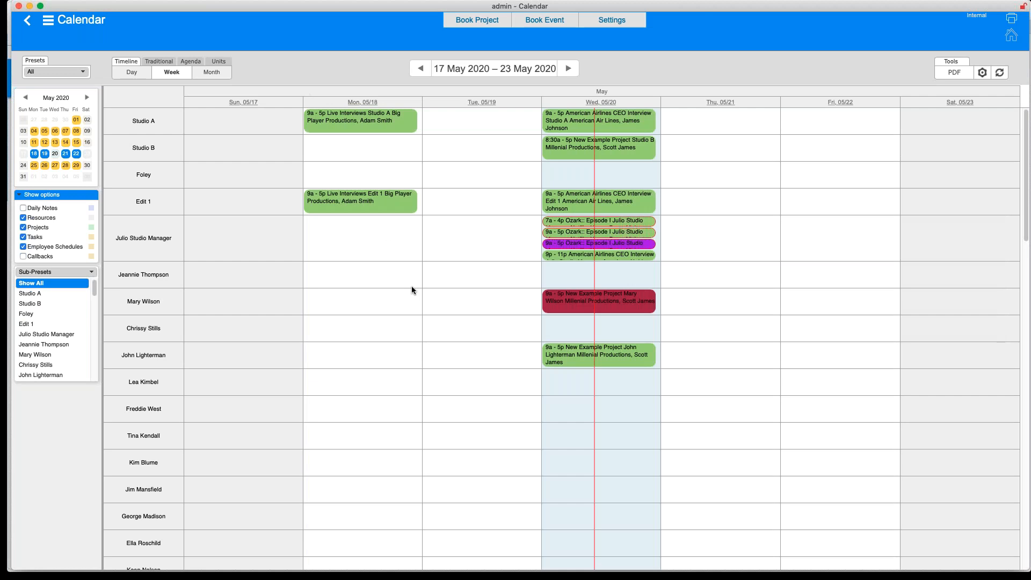
scroll(412, 289, "down", 10)
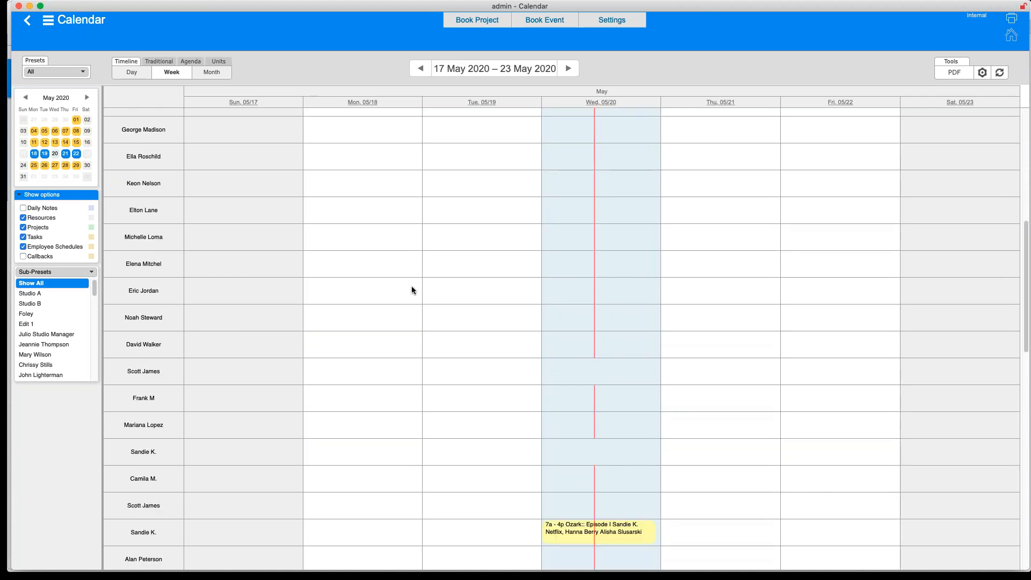
scroll(412, 290, "up", 10)
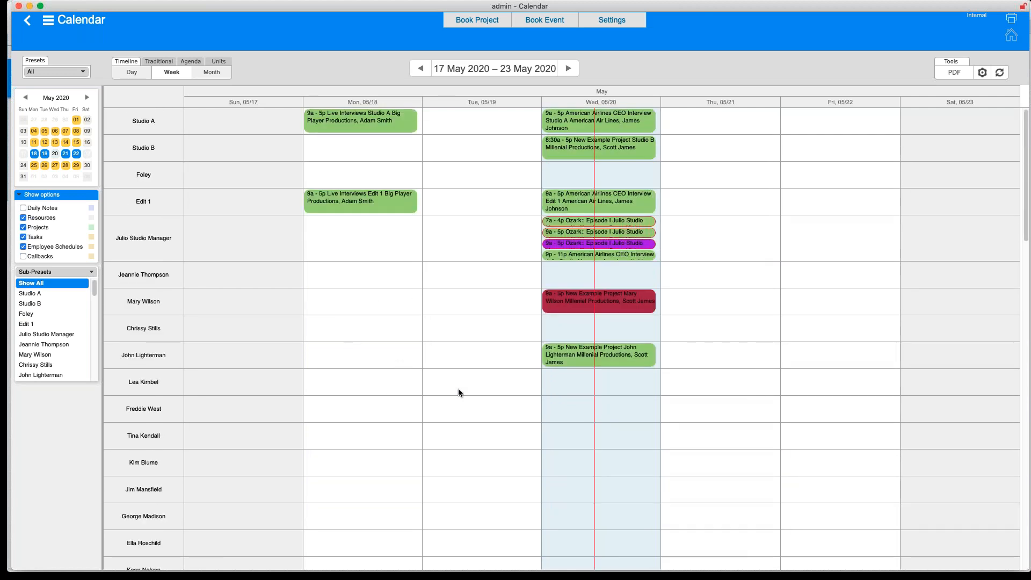
Add Wed, 05/20 events for three consecutive people, starting four rows below the green New Example Project booking, and a 05/20–05/21 event for the next person.
scroll(465, 406, "down", 3)
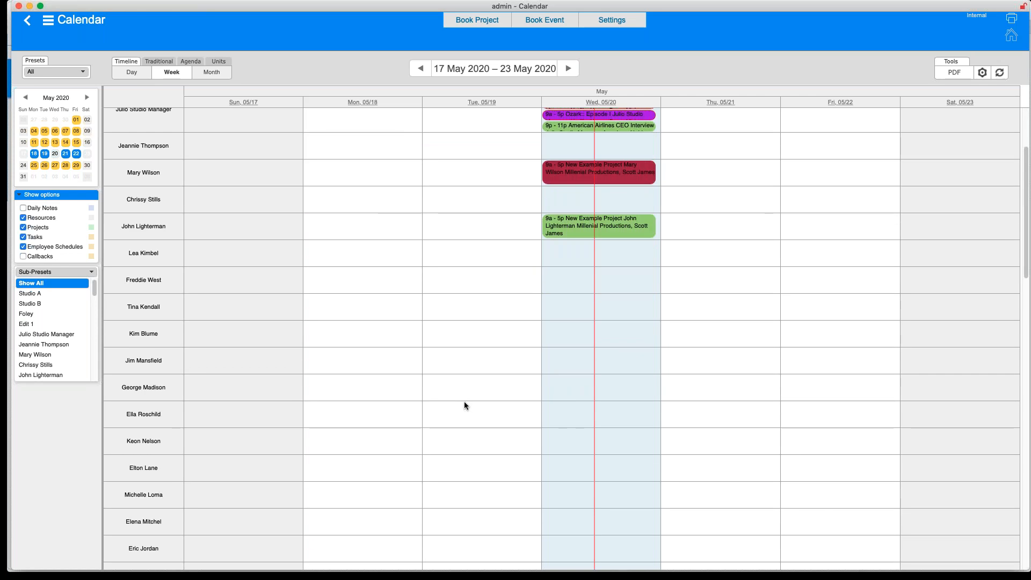
left_click(548, 327)
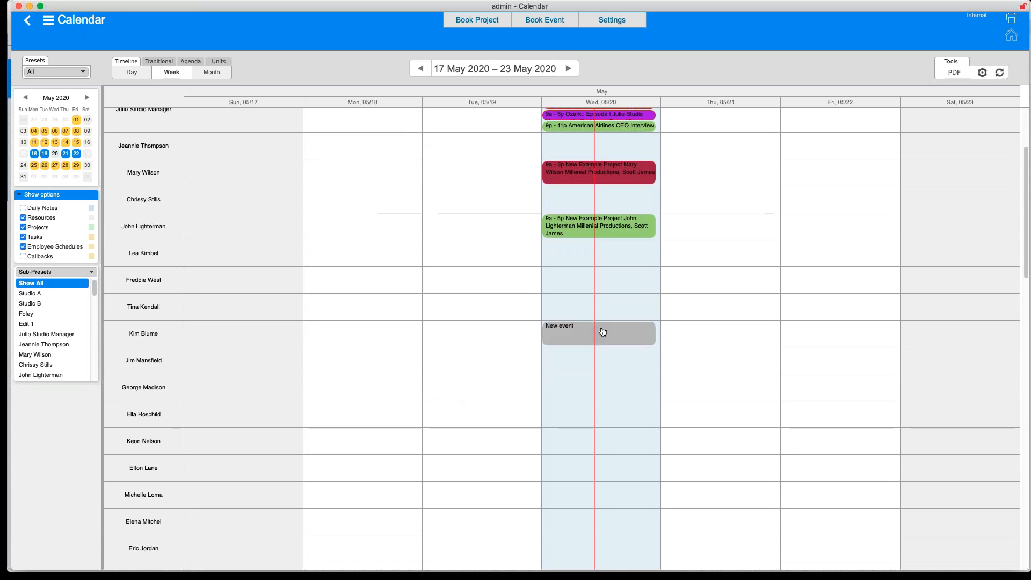
left_click(547, 353)
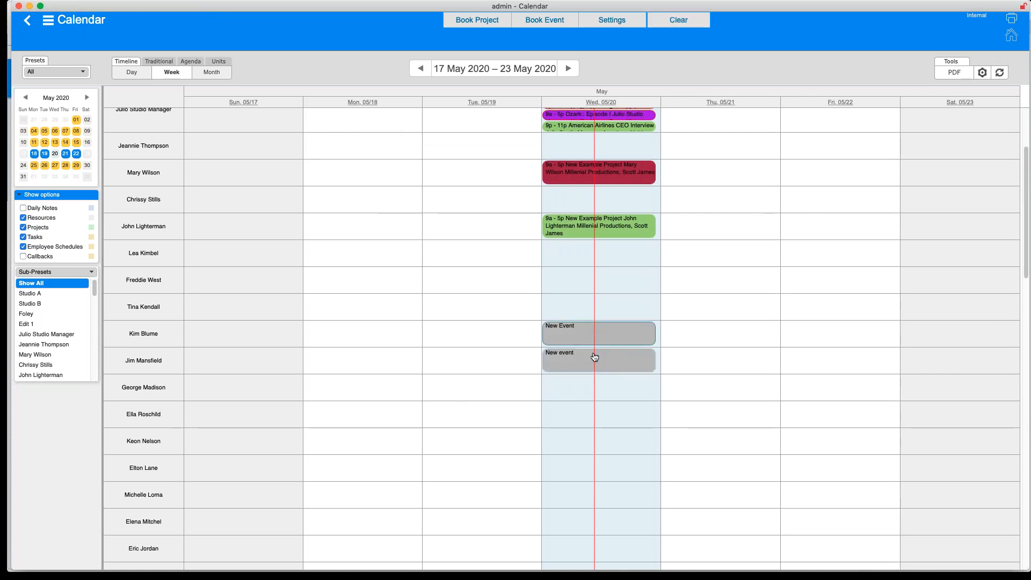
left_click(548, 380)
left_click_drag(546, 408, 775, 409)
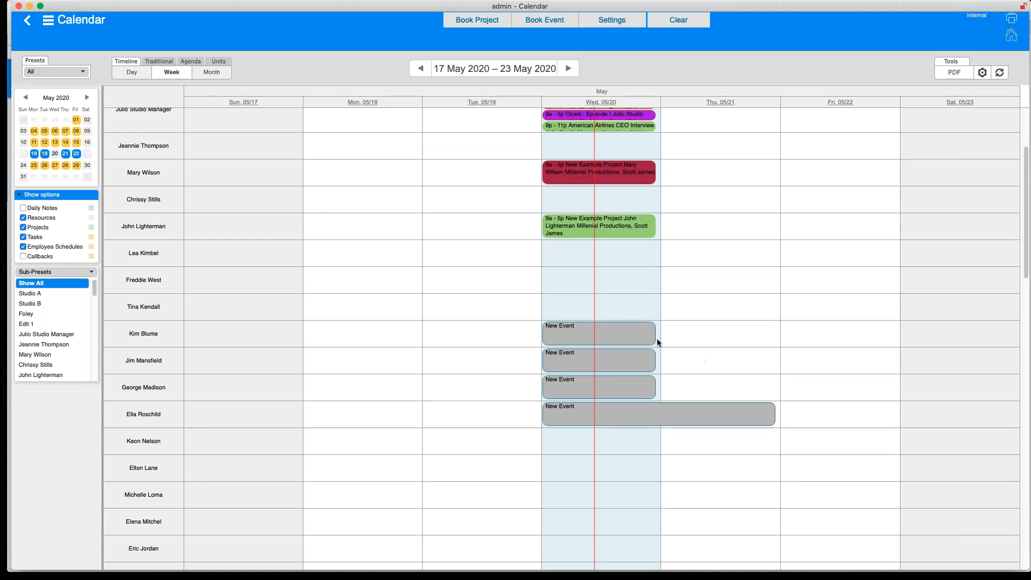
Extend the topmost new event to two days and shift it to 05/21–05/22, and add a new event for Foley on 05/20–05/21.
left_click_drag(655, 339, 774, 338)
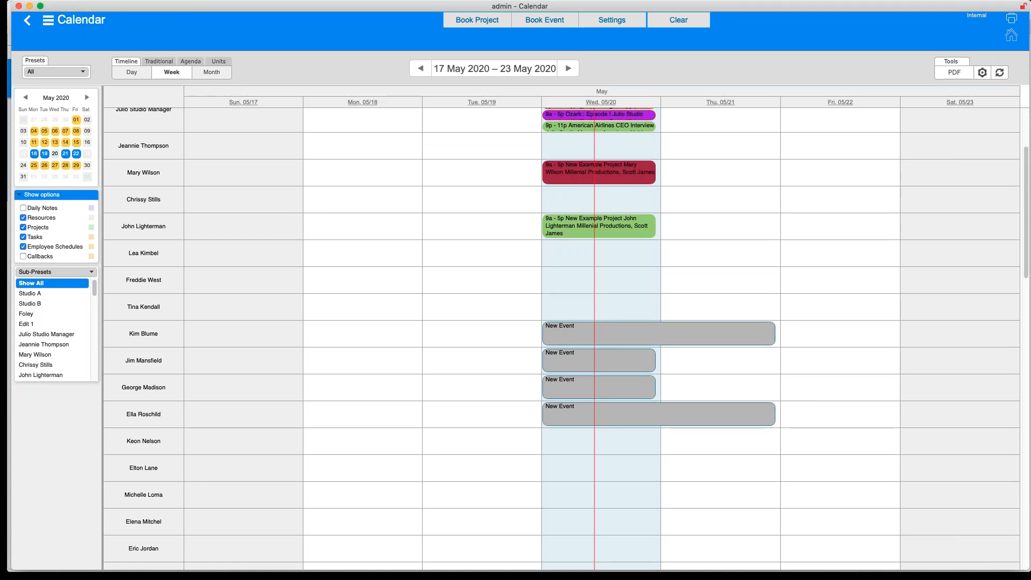
left_click_drag(697, 334, 834, 331)
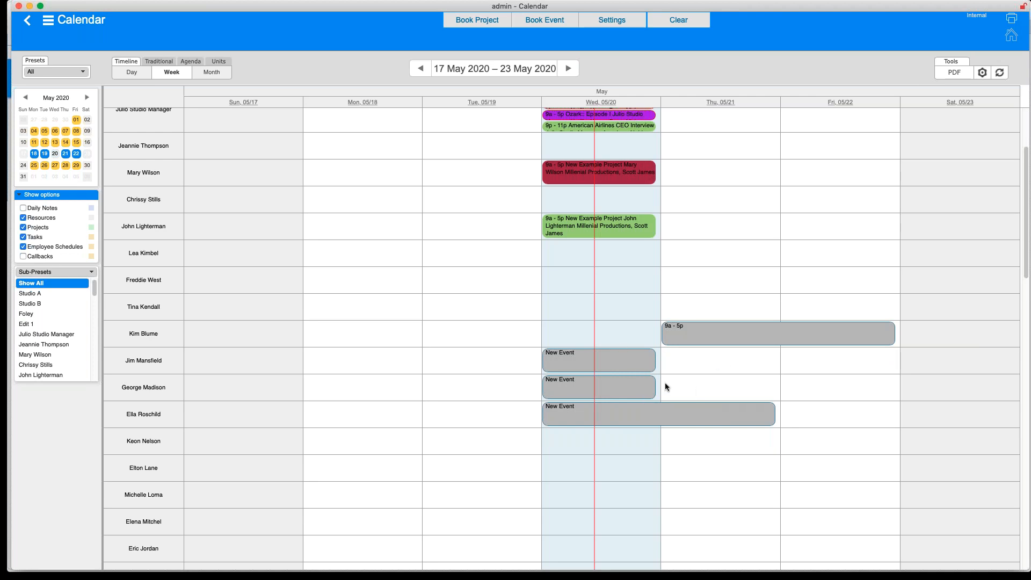
scroll(665, 383, "up", 5)
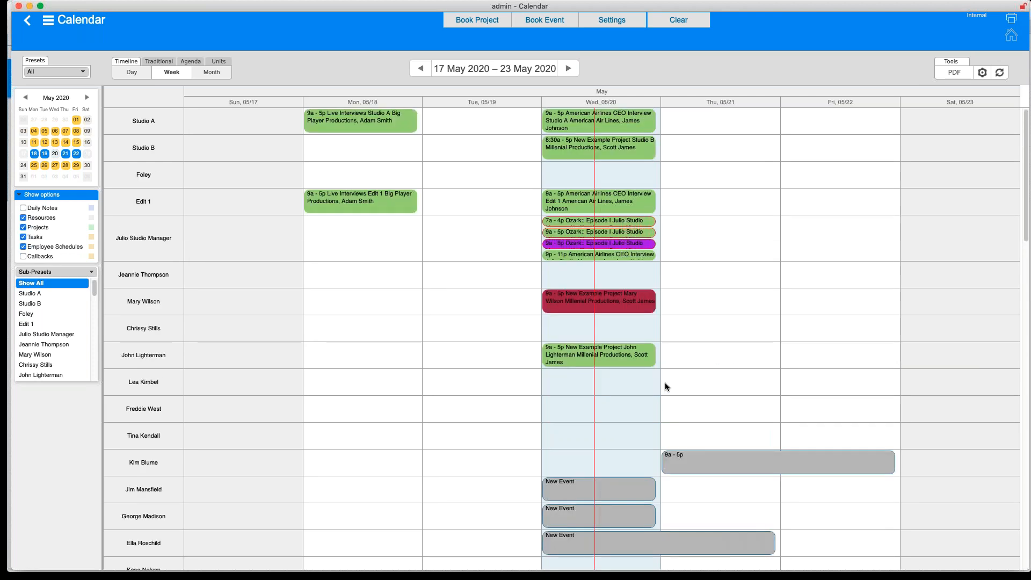
double_click(549, 164)
left_click_drag(746, 174, 745, 174)
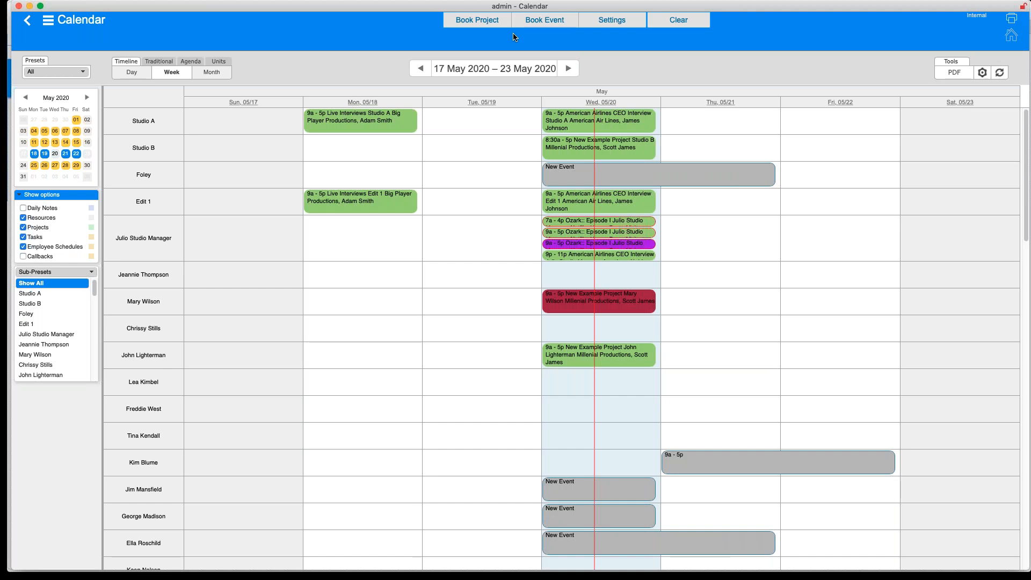
Book the new events into a new project as continuous, without selecting a client, and name the project New Project Demo.
left_click(484, 24)
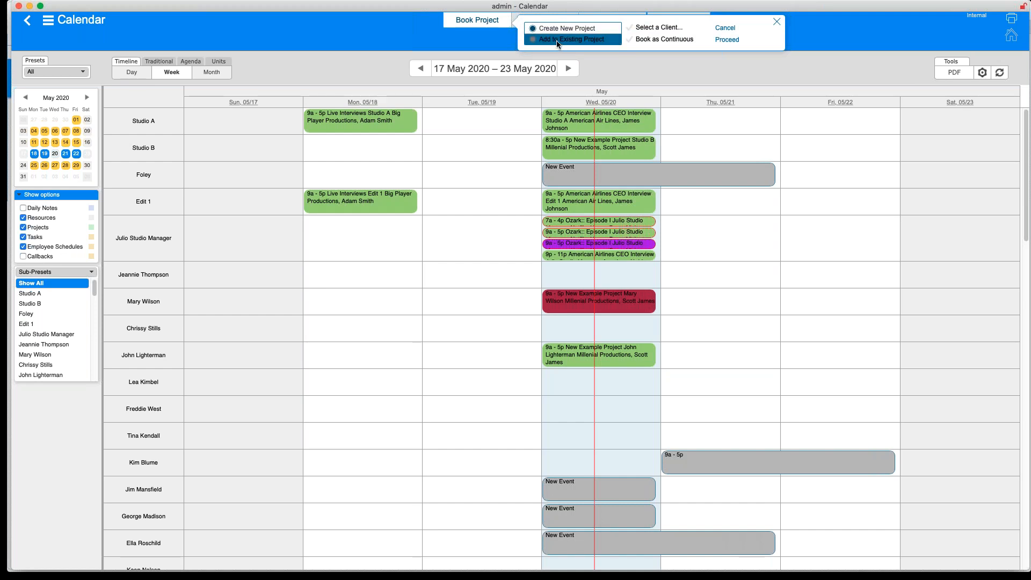
left_click(640, 32)
left_click(636, 37)
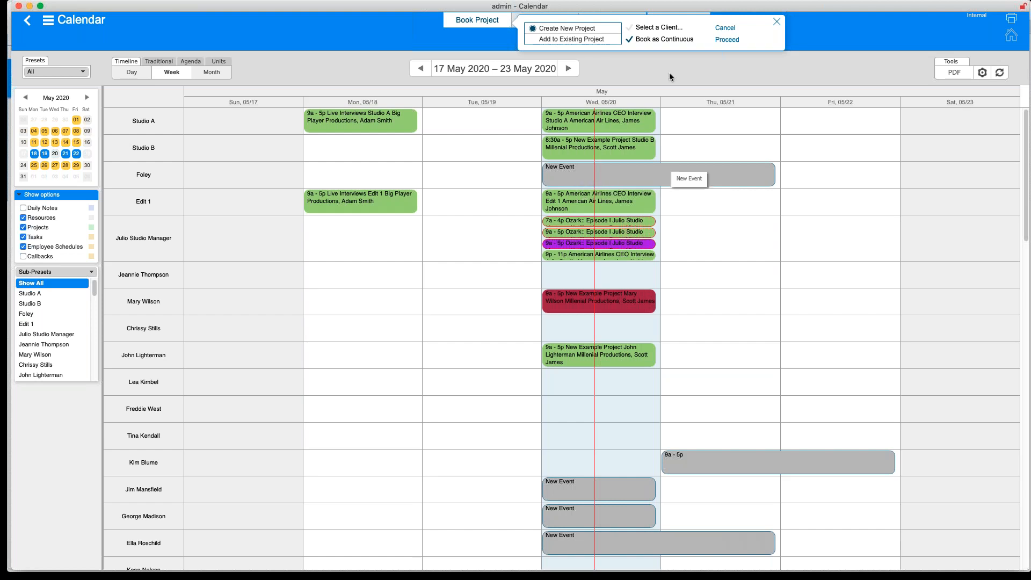
left_click(730, 41)
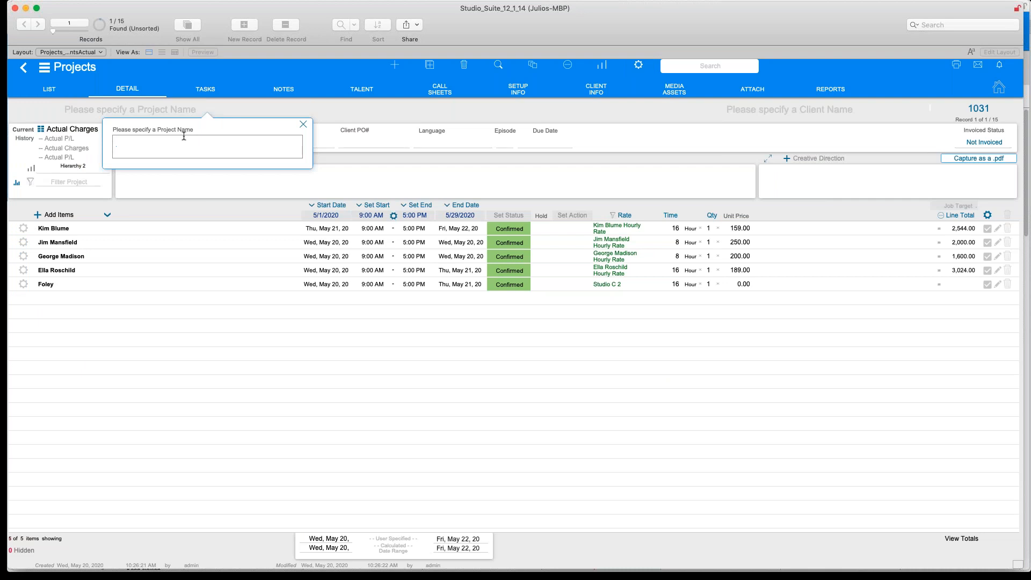
type("New Project Demo")
left_click(293, 343)
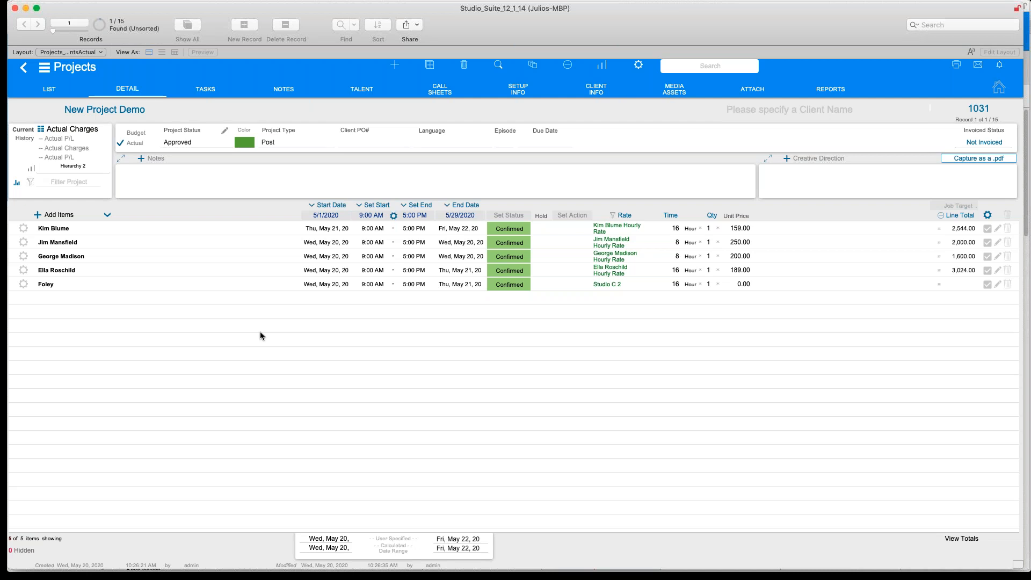
Return to the calendar and examine the new project's bookings in the resource rows and in the project rows.
key("super+grave")
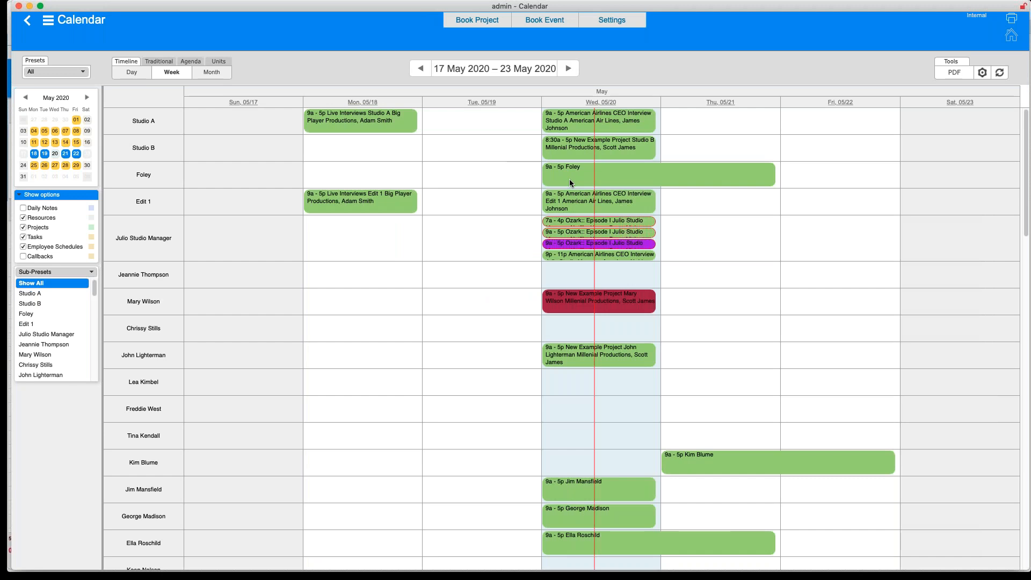
scroll(654, 439, "down", 3)
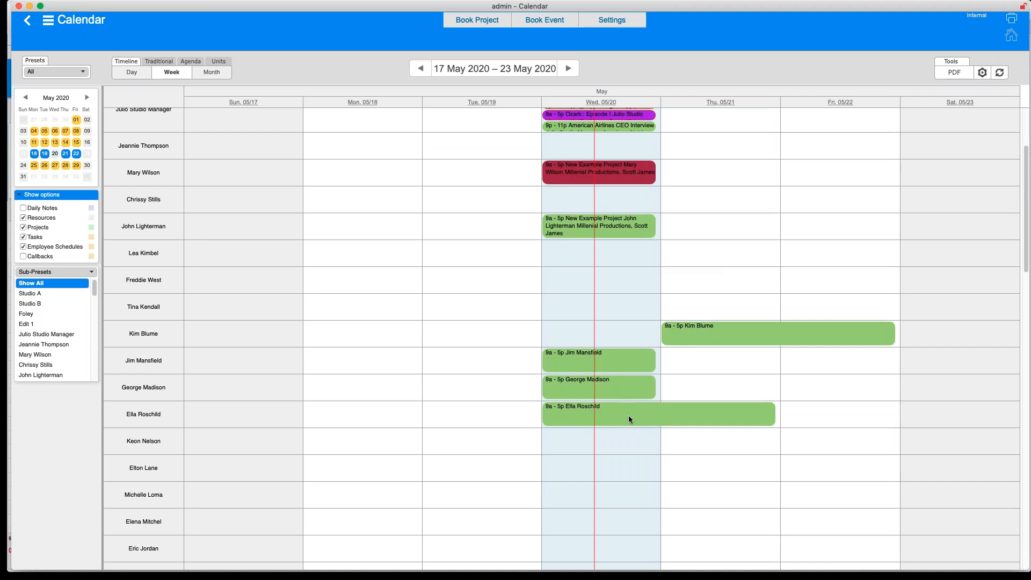
scroll(515, 369, "up", 2)
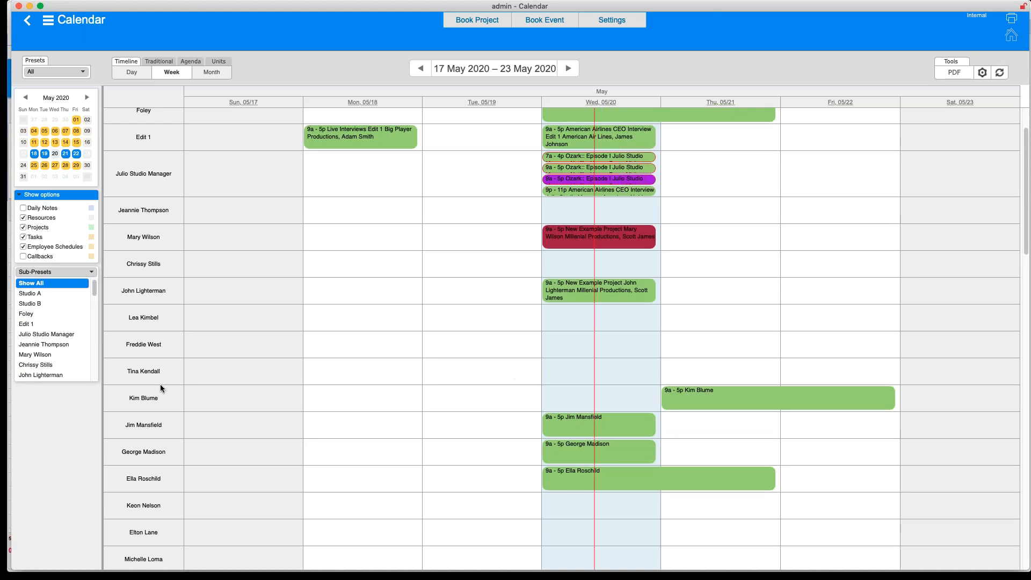
scroll(160, 385, "down", 2)
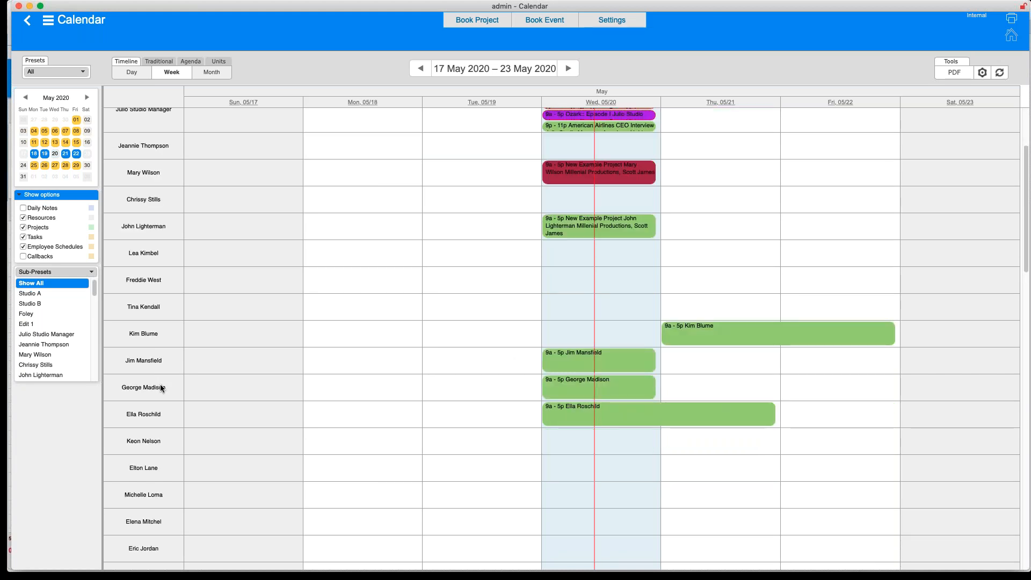
scroll(161, 388, "down", 6)
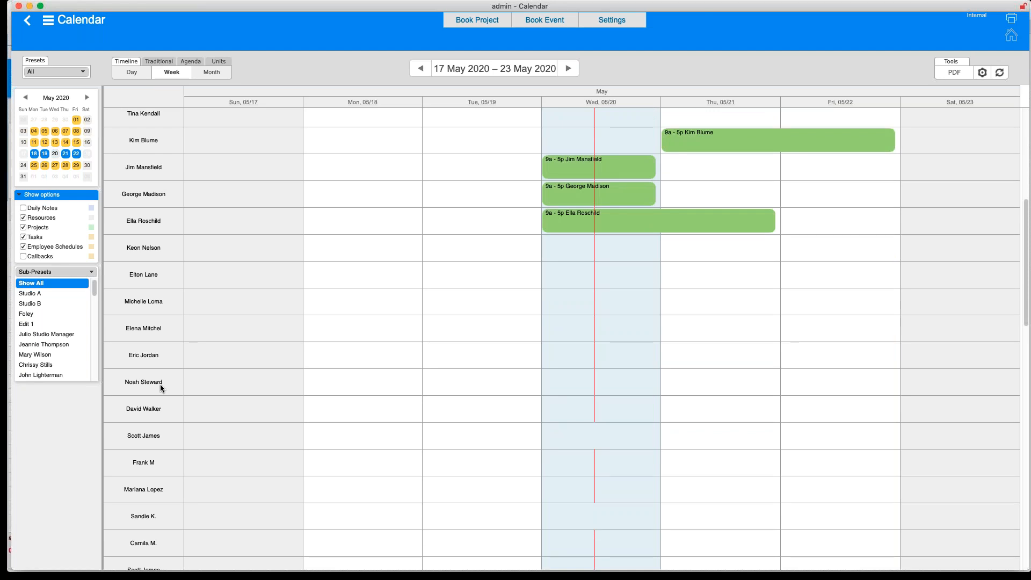
scroll(160, 385, "down", 4)
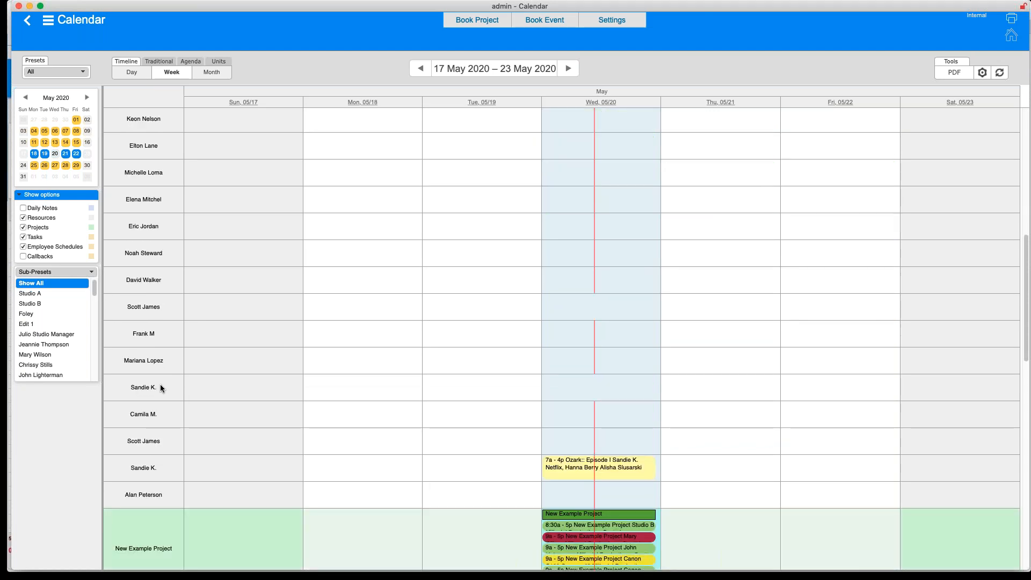
scroll(160, 385, "up", 4)
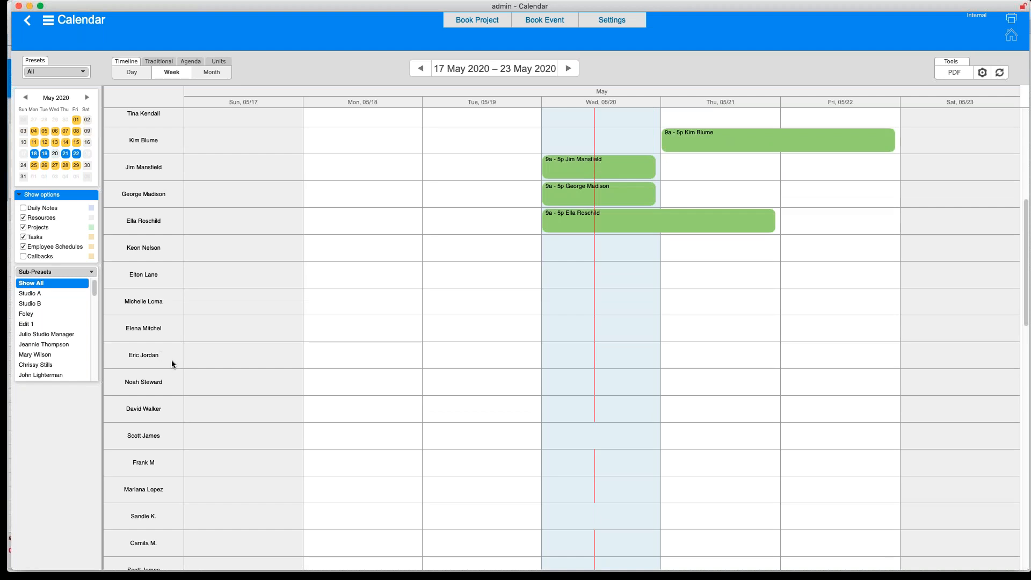
scroll(166, 351, "down", 4)
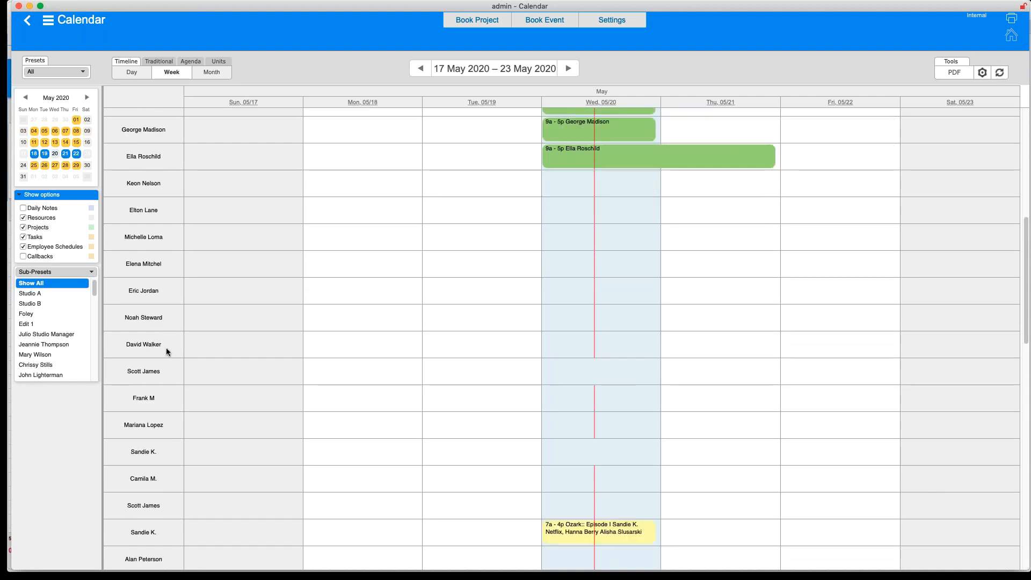
scroll(166, 351, "up", 8)
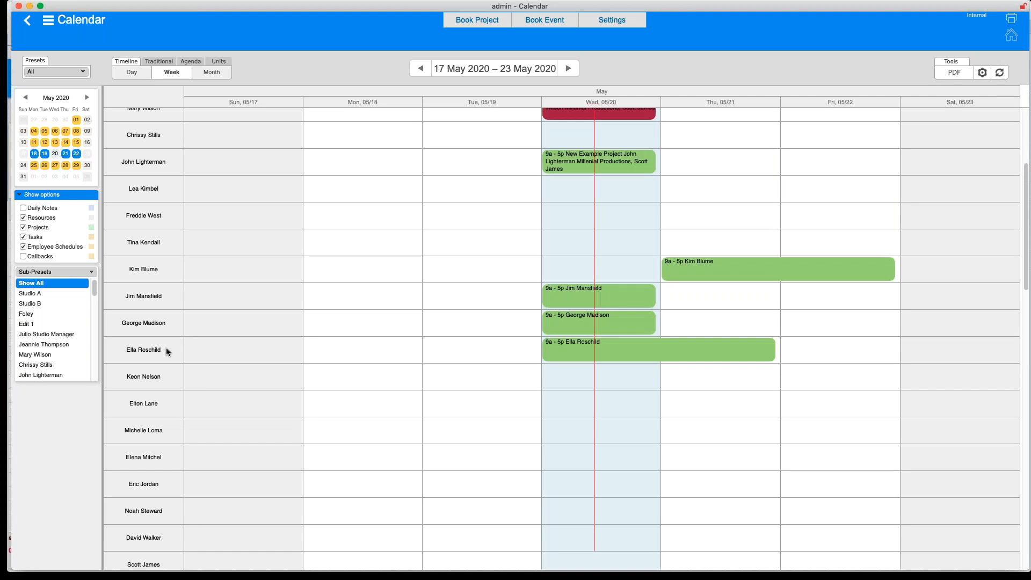
scroll(166, 289, "down", 20)
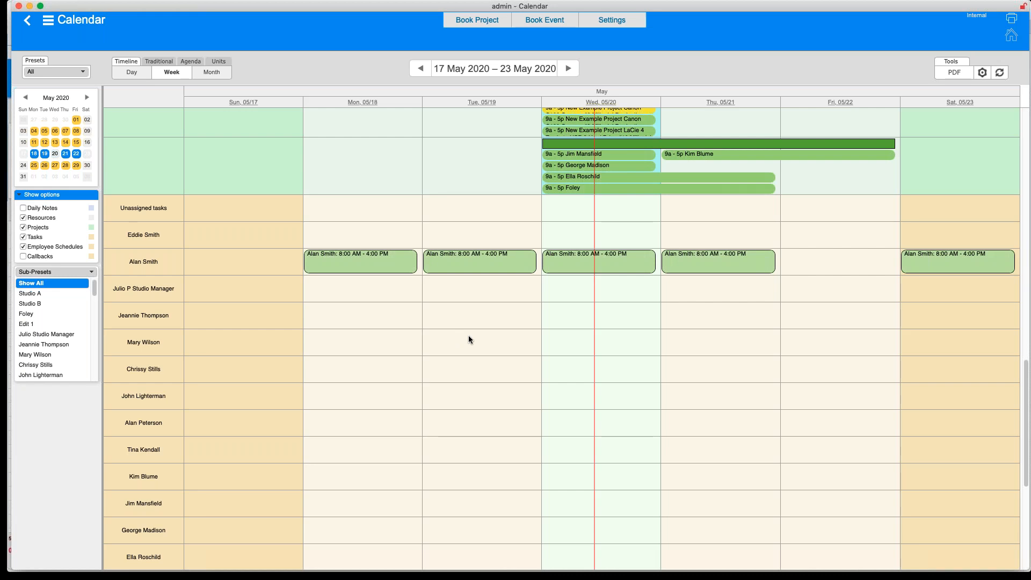
scroll(114, 239, "up", 5)
scroll(114, 237, "up", 3)
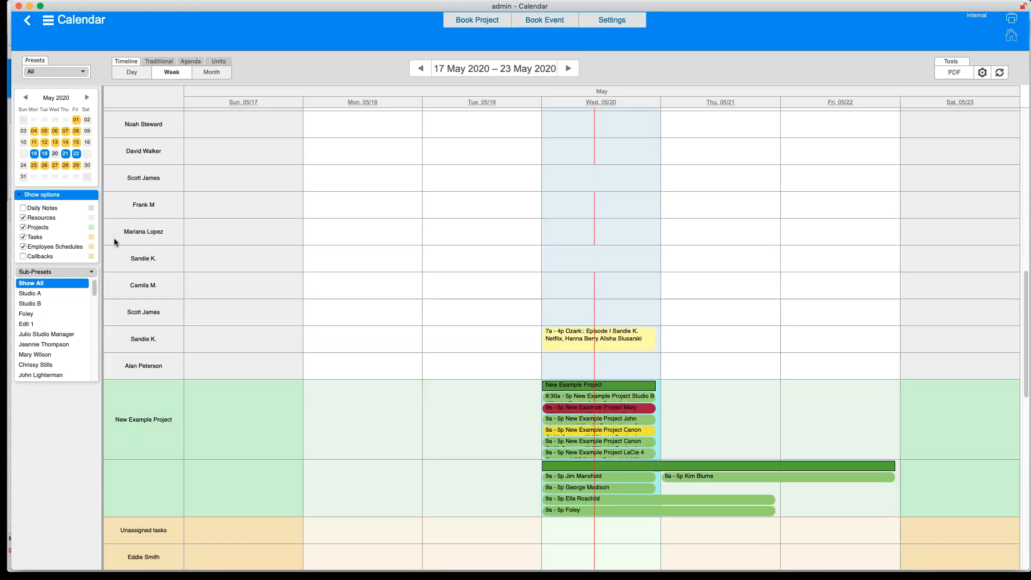
Hide Resources and Projects from the calendar, leaving Tasks and Employee Schedules shown, and view the rows from the start.
left_click(23, 217)
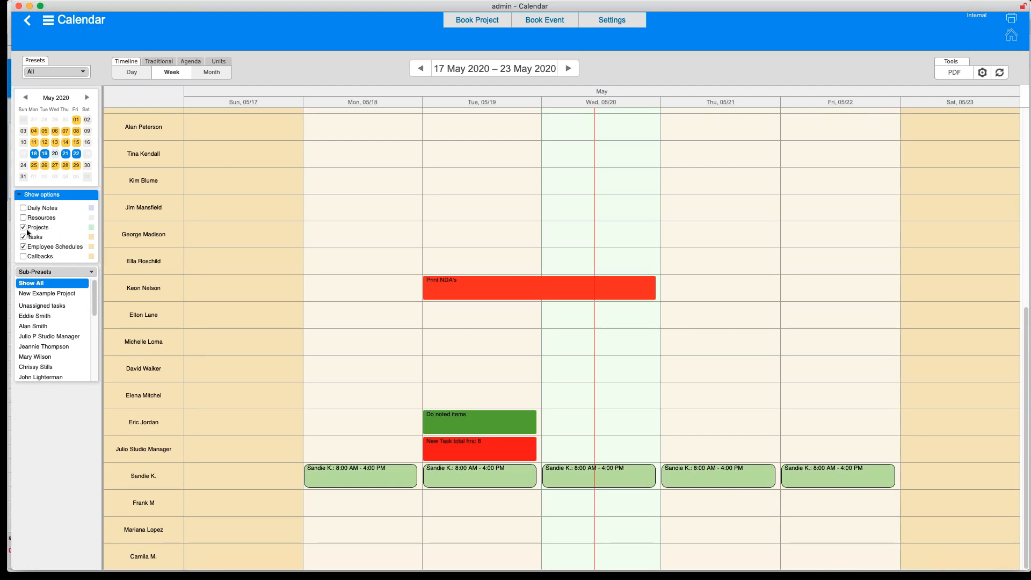
left_click(25, 228)
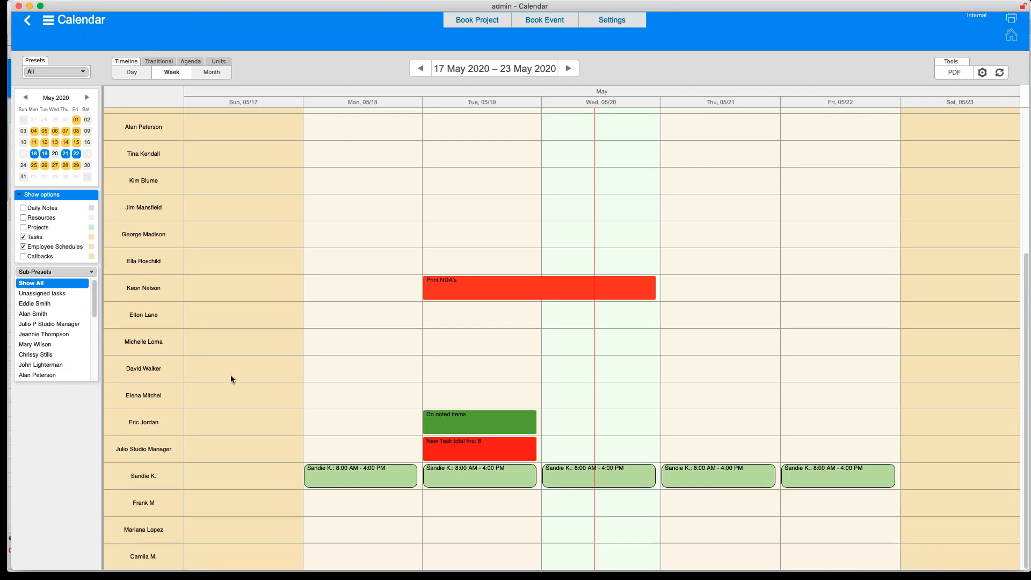
scroll(230, 380, "up", 5)
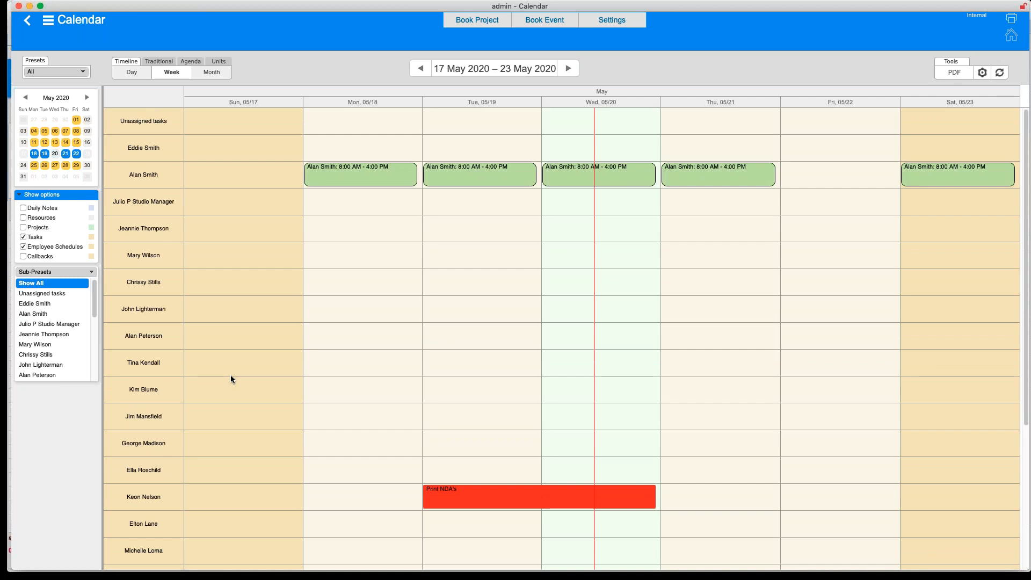
Create an employee schedule from a new event spanning 05/19–05/22 in an empty employee row.
scroll(231, 376, "down", 5)
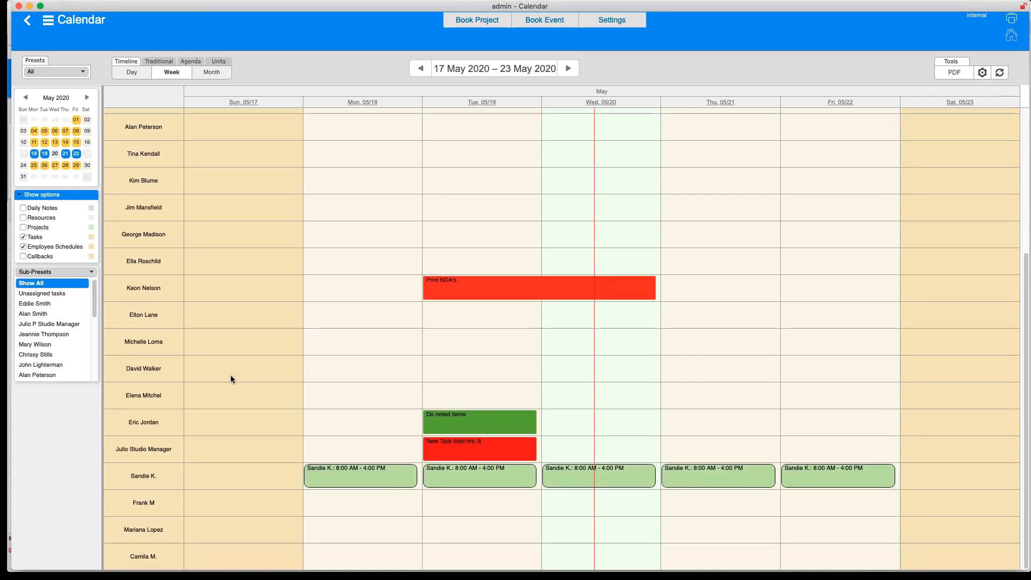
scroll(231, 376, "up", 2)
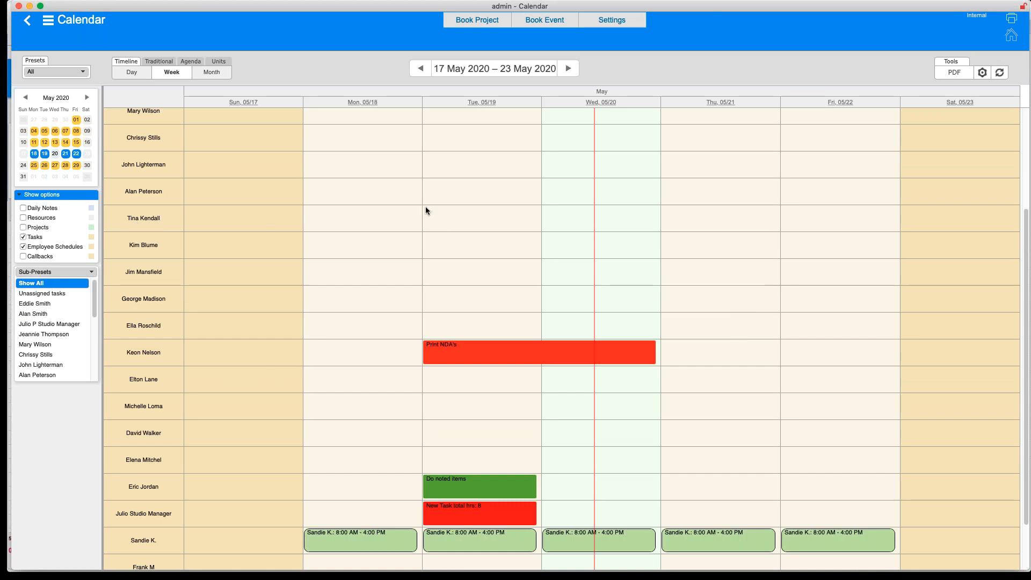
left_click_drag(425, 210, 851, 224)
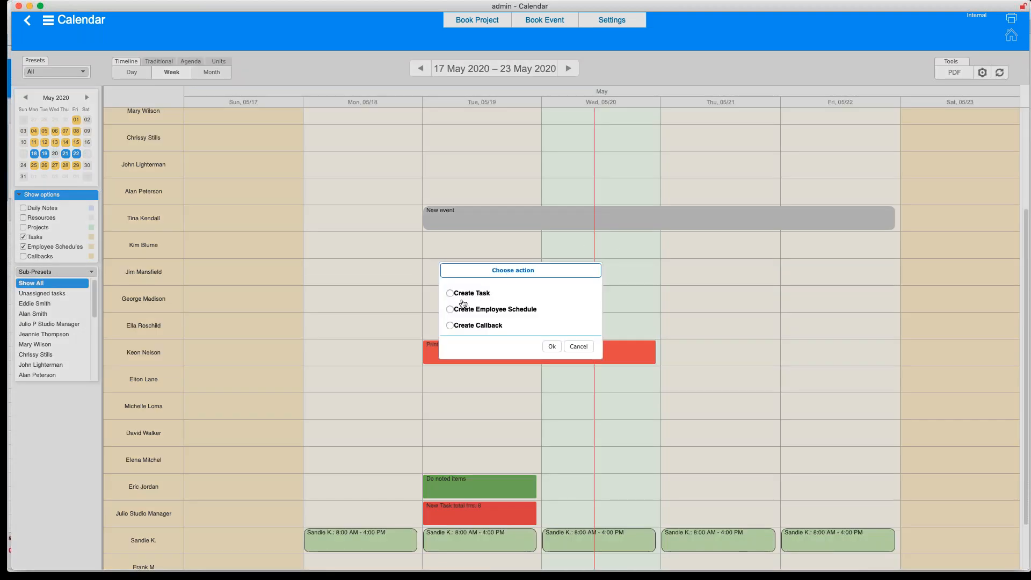
left_click(450, 310)
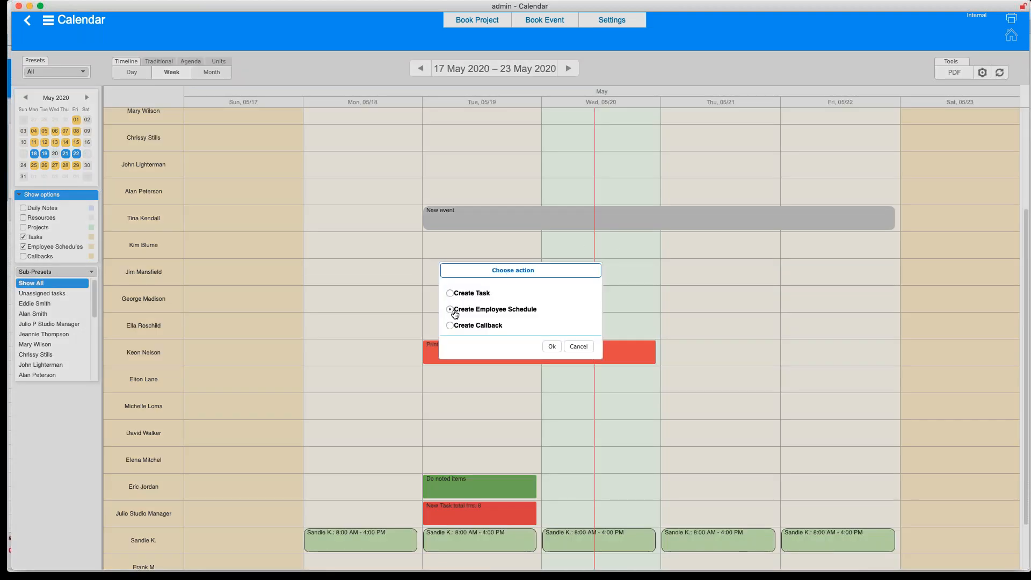
left_click(552, 347)
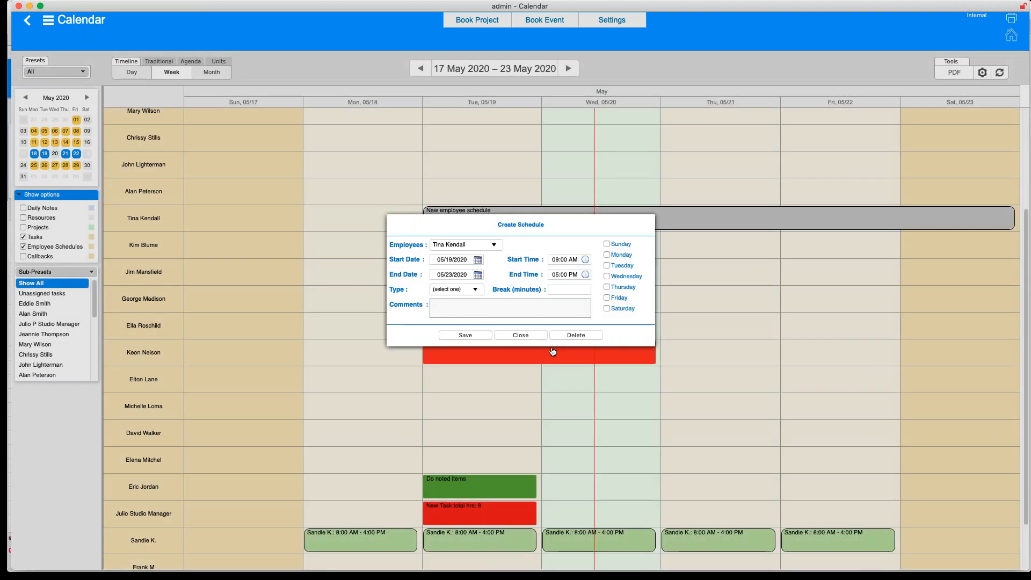
Include Tuesday, Wednesday, Thursday, Friday and Saturday as working days in the new employee schedule.
left_click(610, 267)
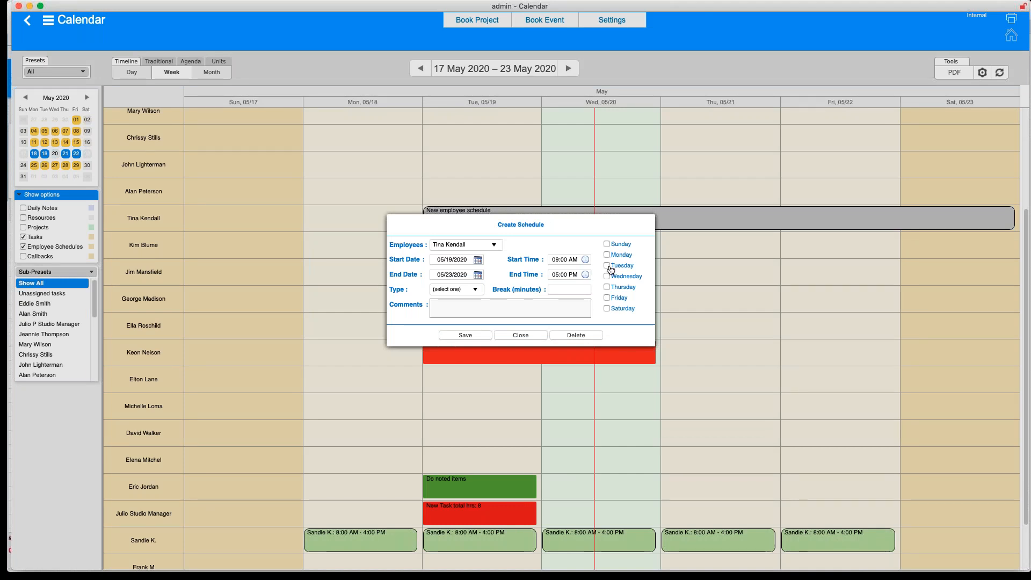
left_click(609, 277)
left_click(608, 287)
left_click(607, 297)
left_click(608, 311)
left_click(526, 278)
left_click(533, 249)
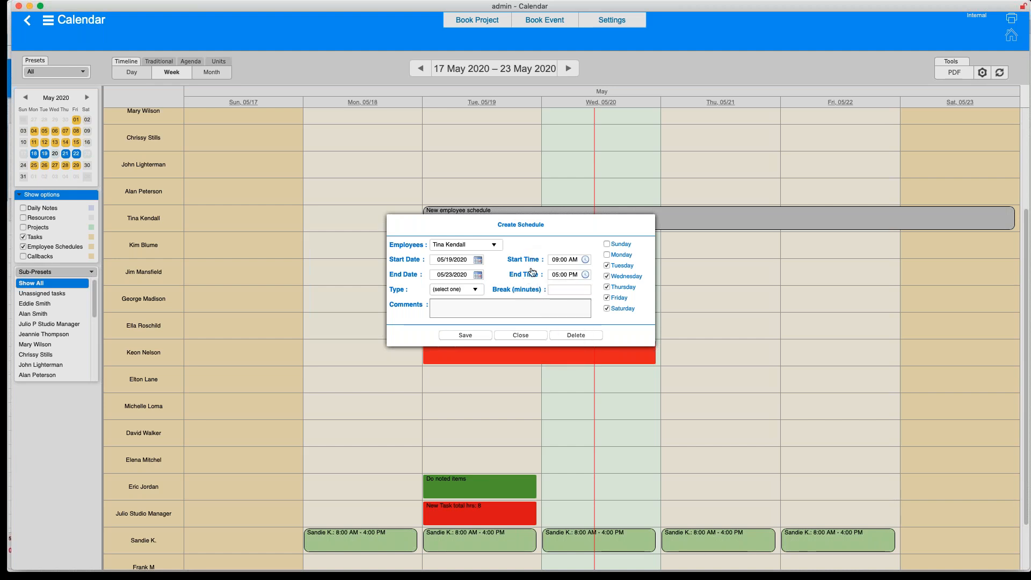
Set the employee schedule's type to Regular, save it, and check the new daily entries in the calendar.
left_click(483, 292)
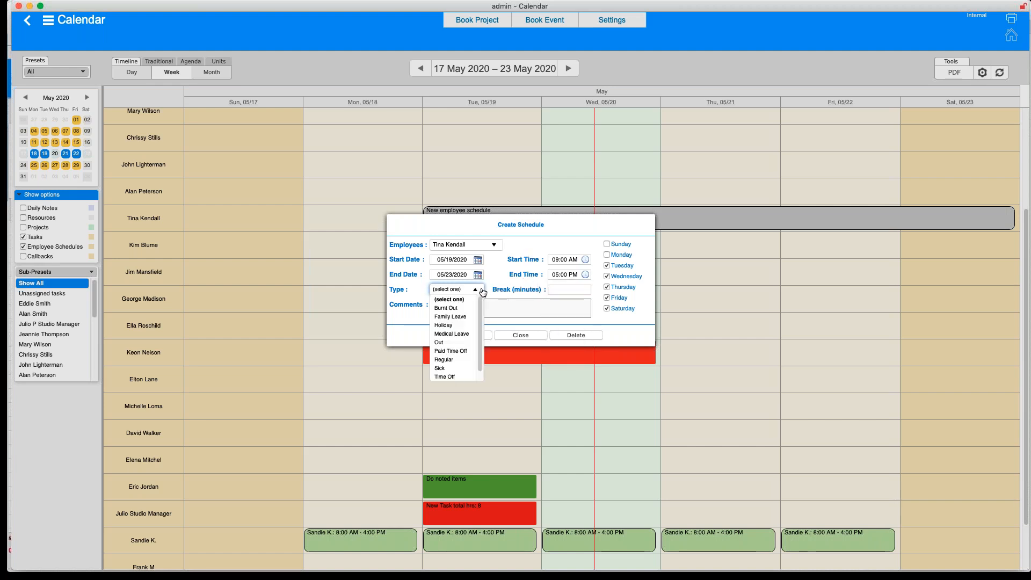
left_click(457, 362)
left_click(555, 293)
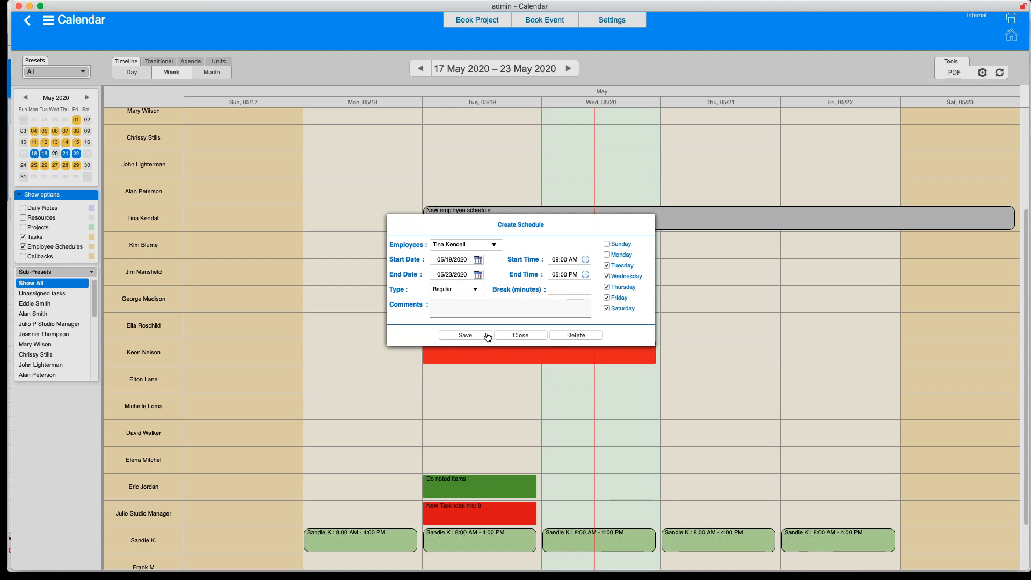
left_click(466, 335)
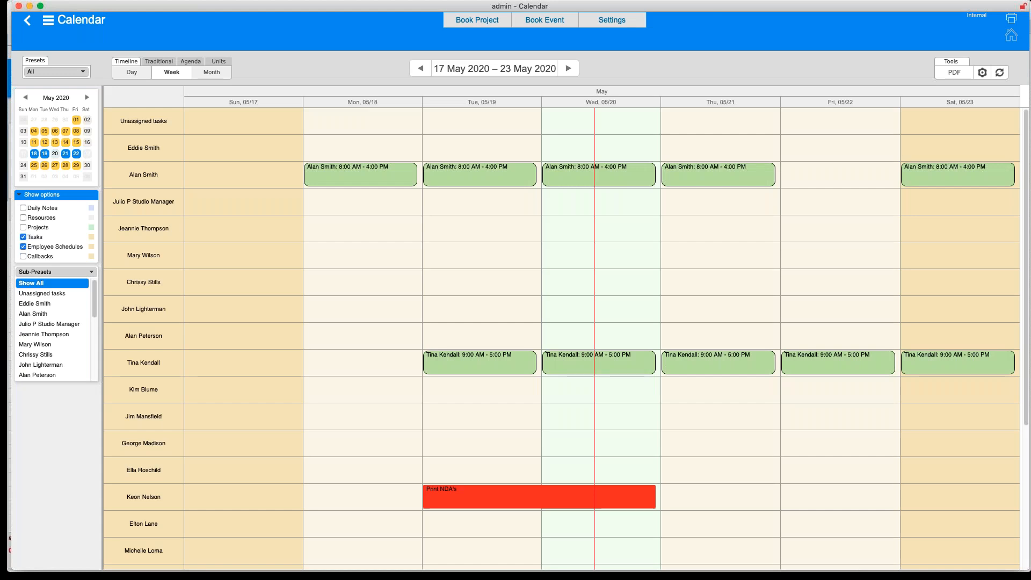
scroll(487, 334, "down", 3)
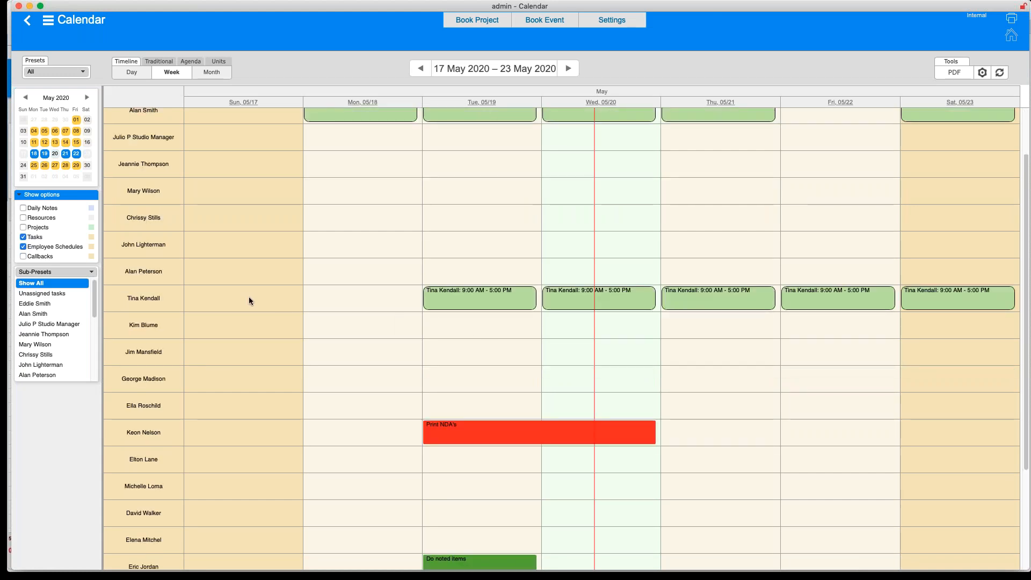
mouse_move(453, 304)
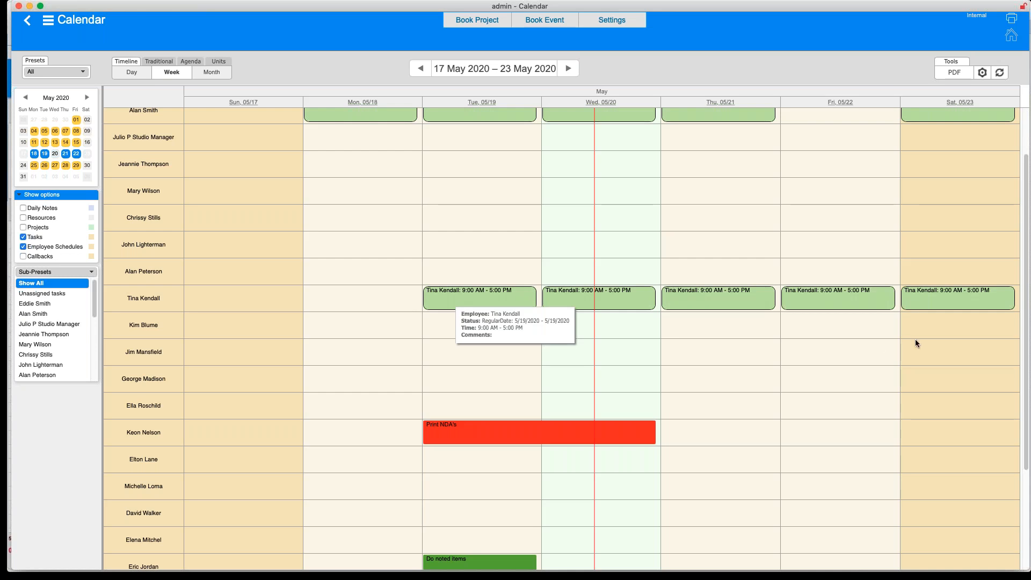
mouse_move(937, 302)
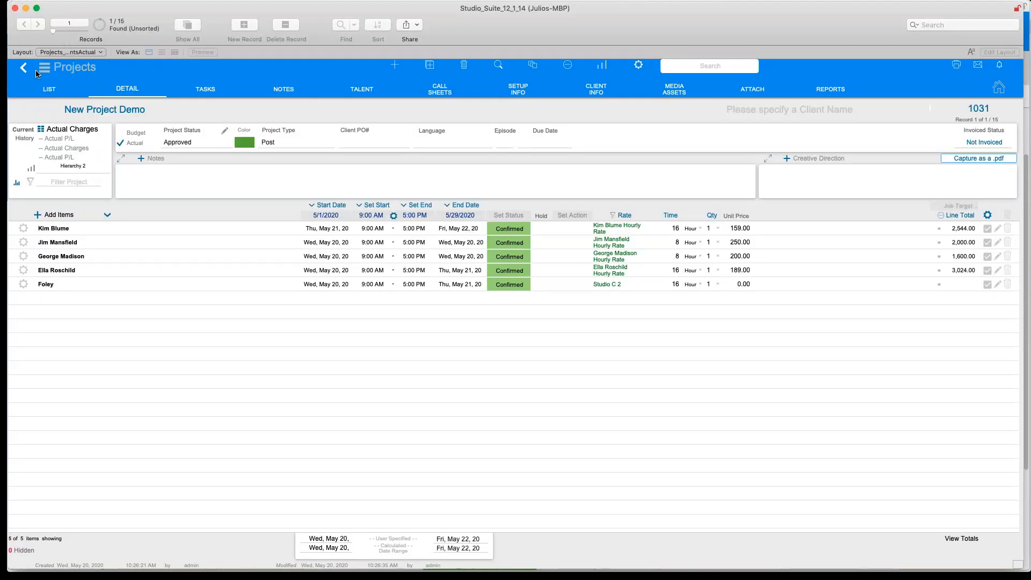
Find the newly scheduled employee's records in Employee Schedules and list only the scheduled times.
left_click(37, 71)
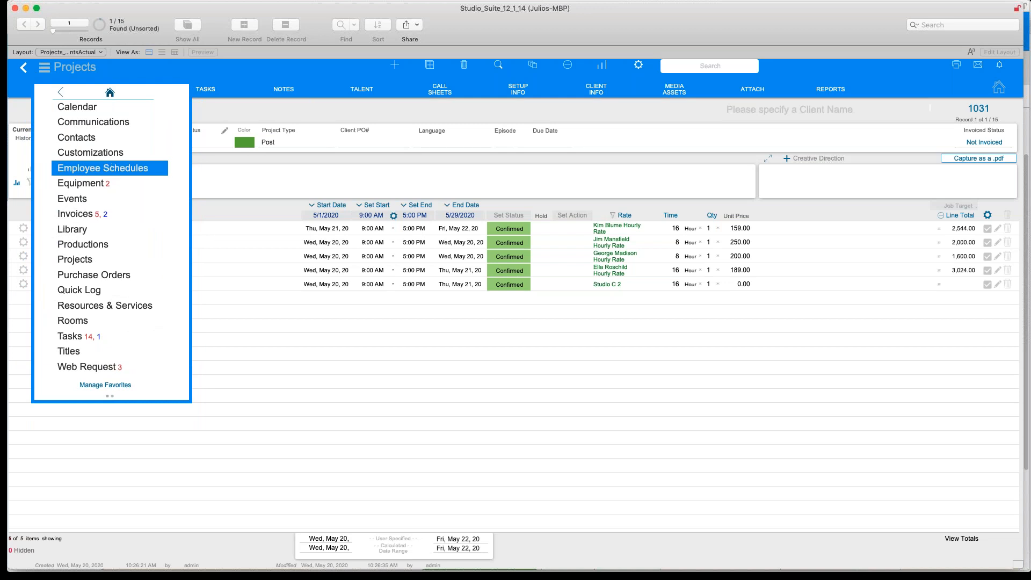
left_click(113, 167)
left_click(119, 110)
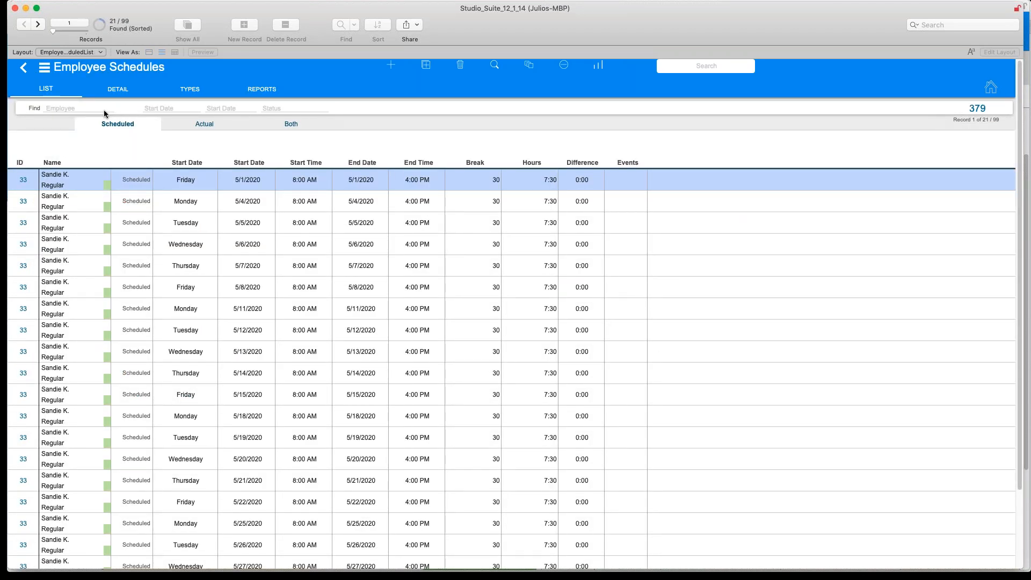
left_click(95, 110)
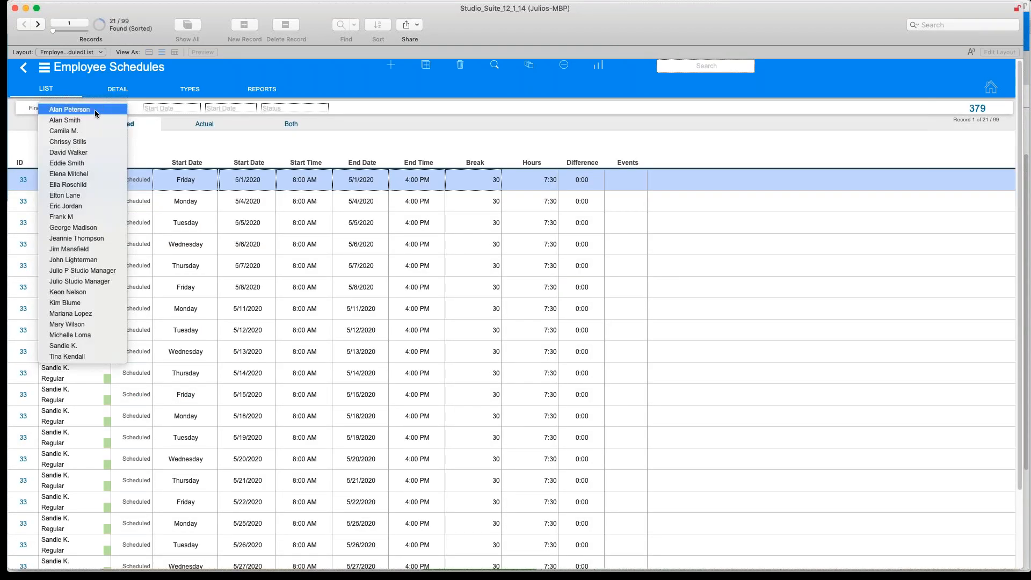
left_click(78, 356)
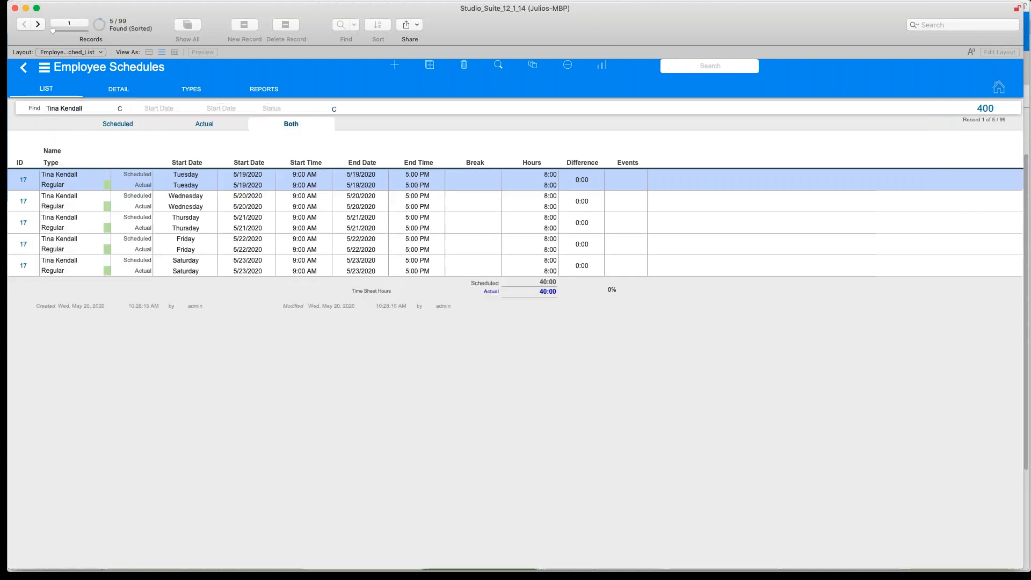
left_click(131, 128)
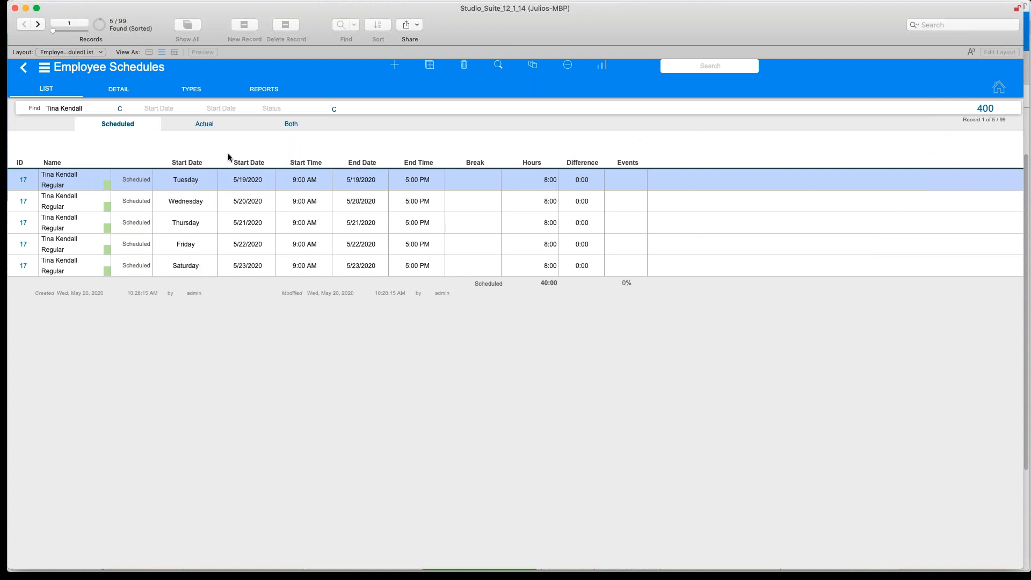
Preview the Employee Schedules report for the filtered employee and leave it without printing.
left_click(266, 90)
left_click(515, 181)
left_click(567, 245)
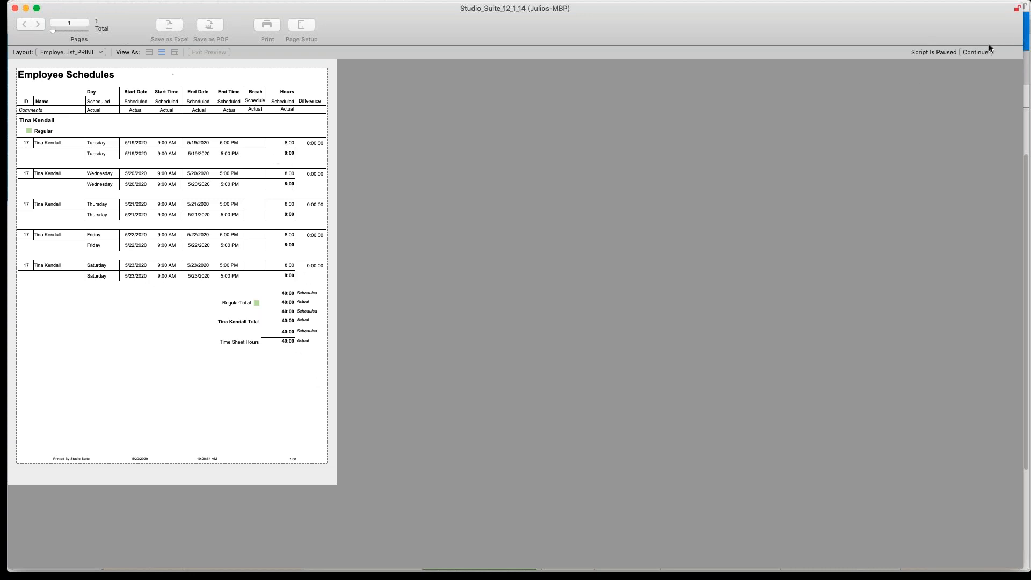
left_click(977, 52)
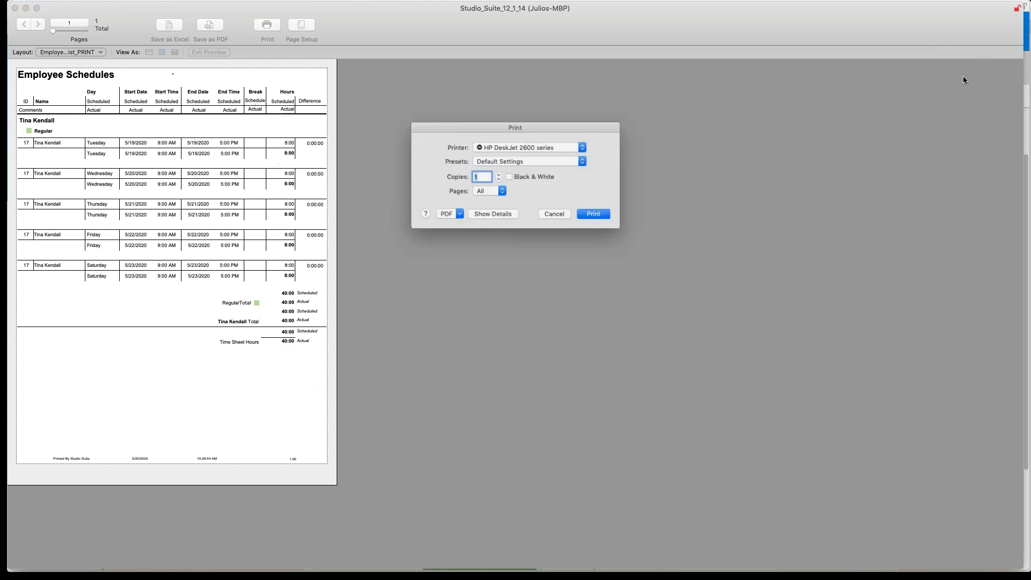
left_click(558, 218)
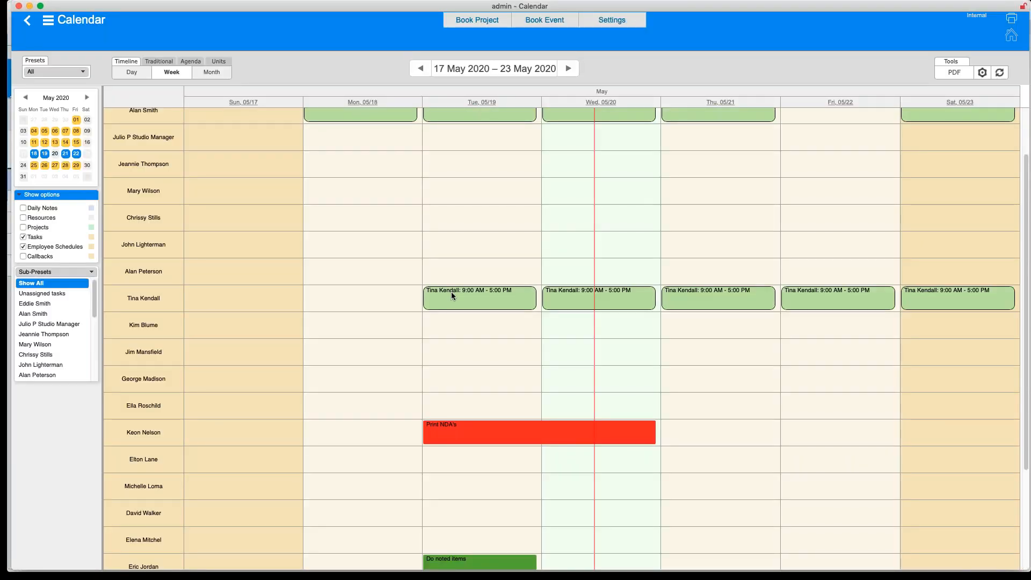
Show Resources and Projects in the calendar alongside Tasks and Employee Schedules, and look through all rows.
scroll(285, 321, "up", 2)
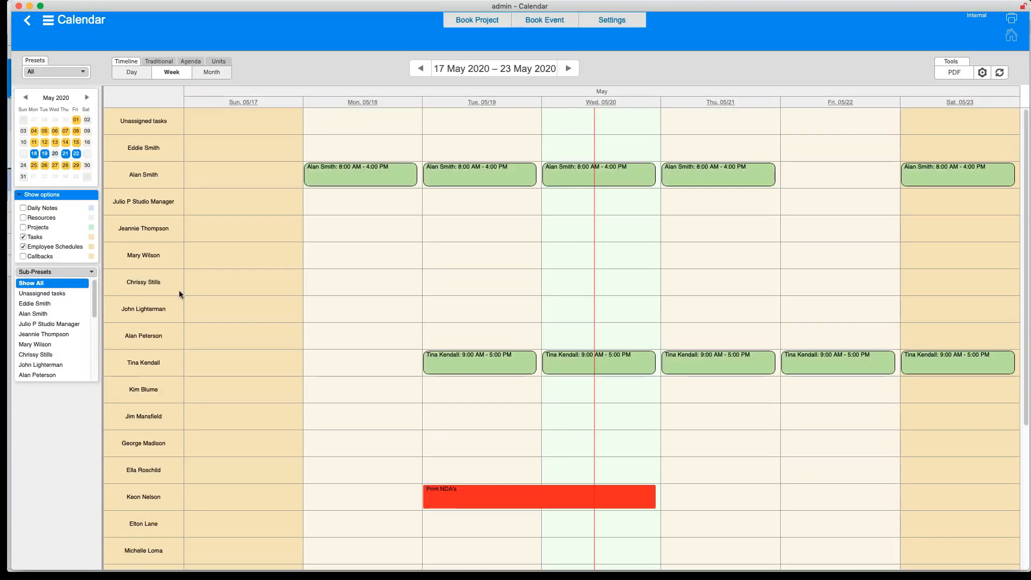
left_click(23, 228)
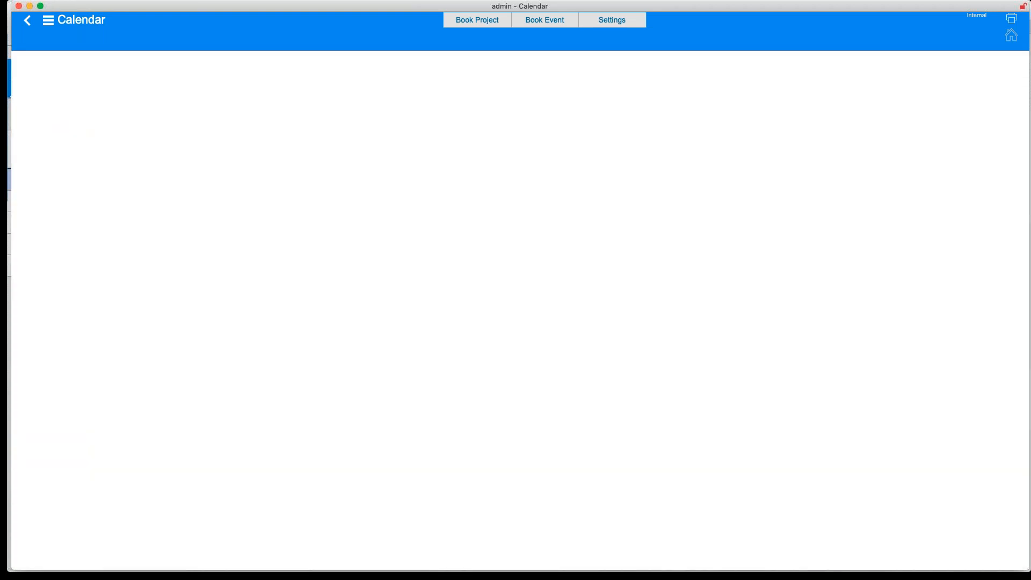
scroll(562, 338, "down", 20)
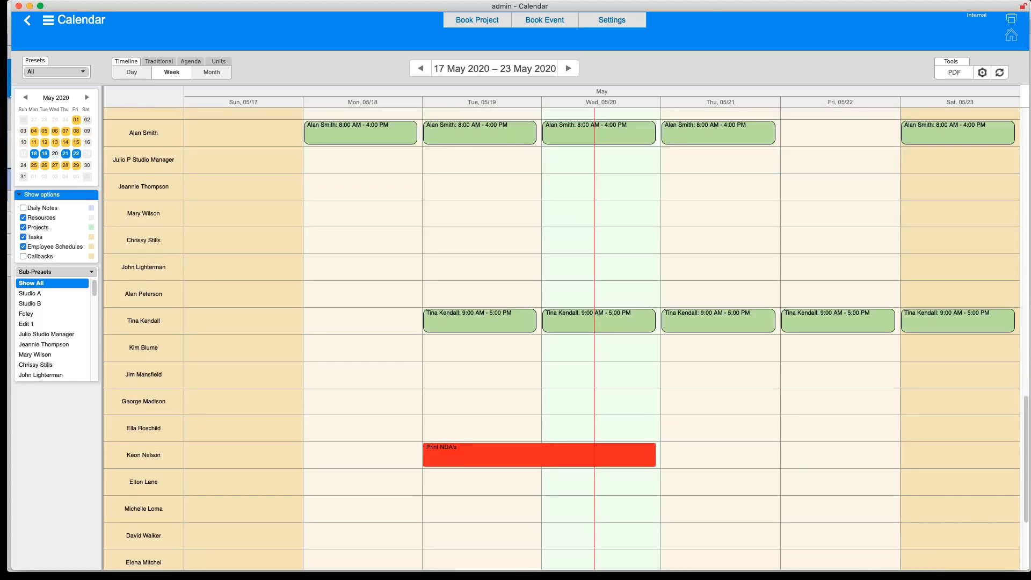
scroll(562, 338, "up", 10)
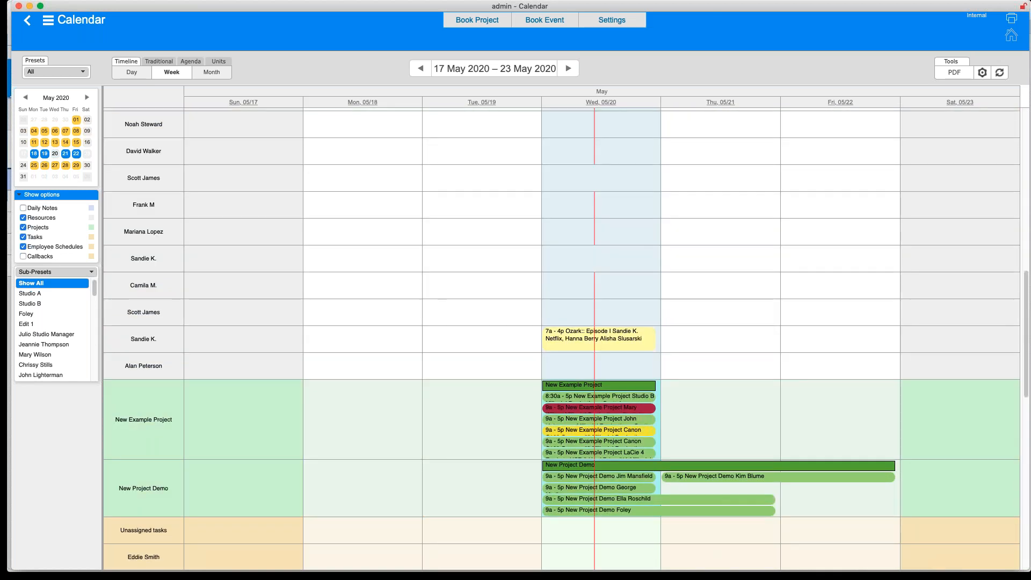
scroll(269, 214, "up", 10)
scroll(211, 126, "up", 6)
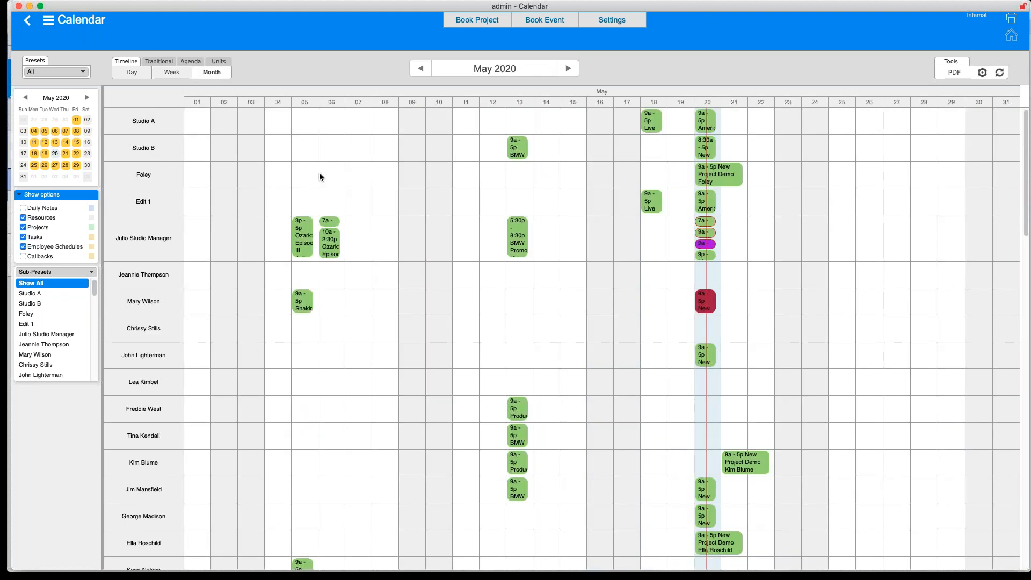
Display May 2020 in the calendar's Traditional month layout, and return to the home screen.
left_click(161, 62)
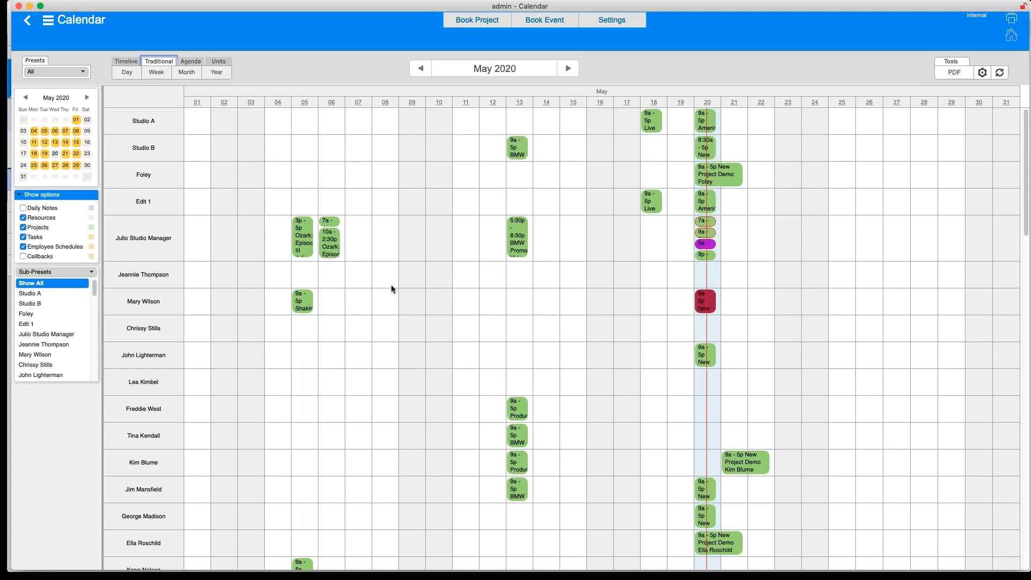
scroll(395, 296, "down", 5)
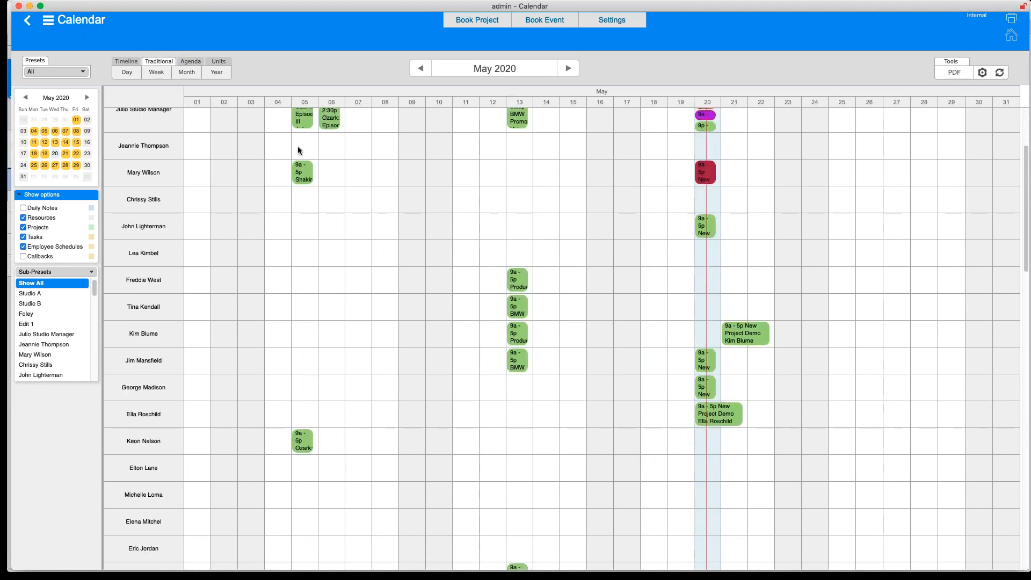
left_click(185, 72)
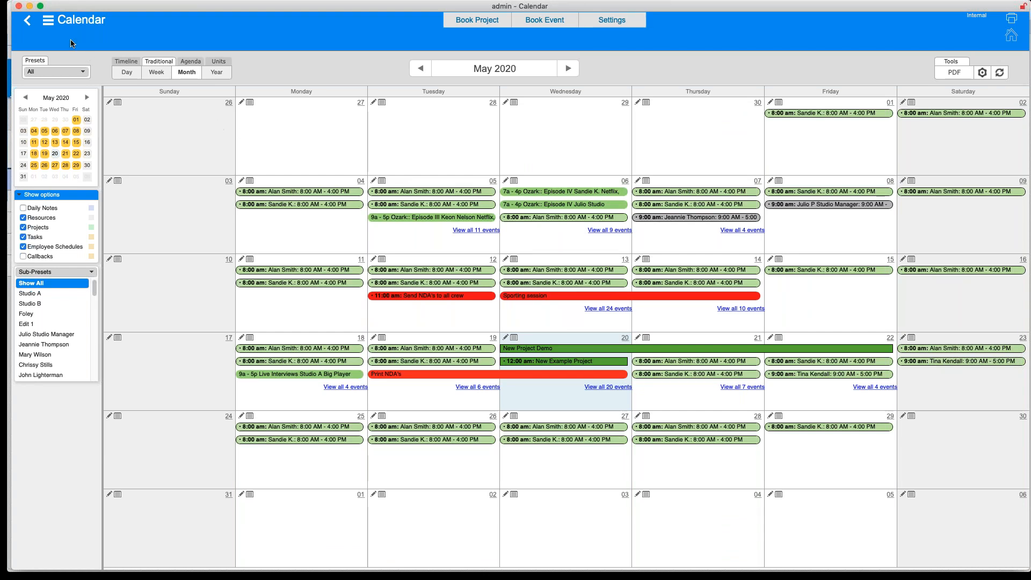
left_click(49, 26)
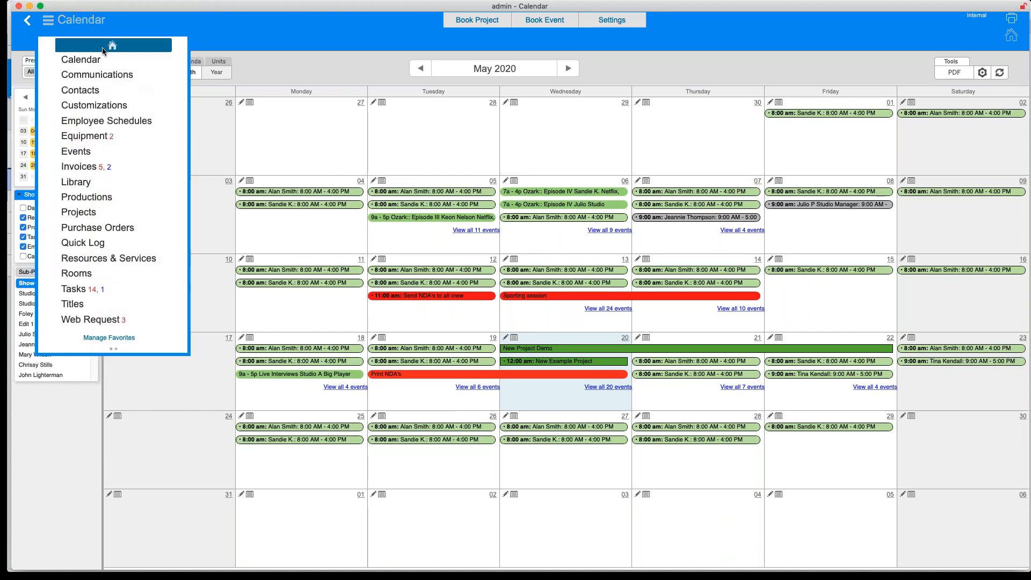
left_click(104, 47)
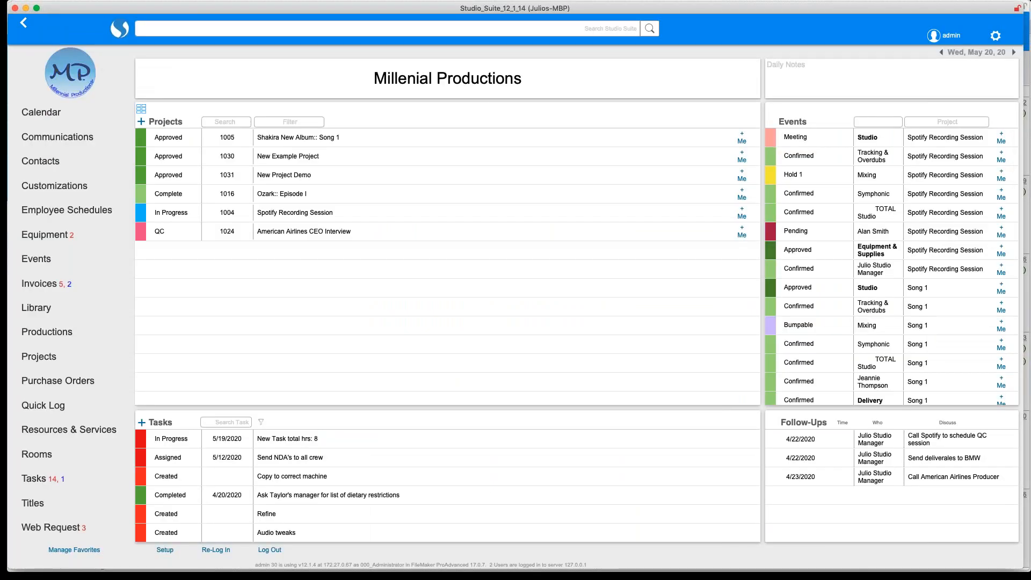
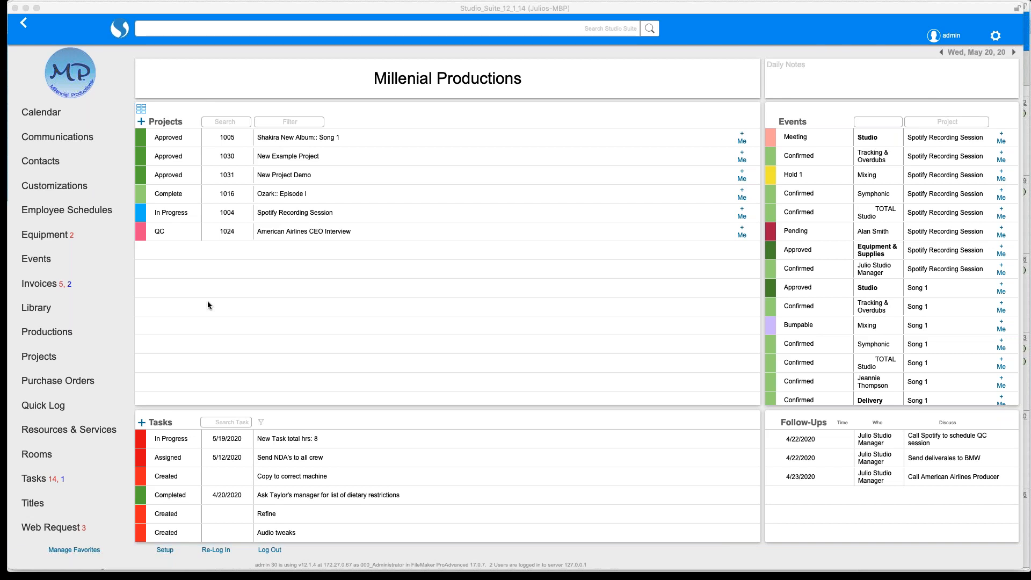
Open New Project Demo's add-items window from Projects, view the resource category filter, and leave without adding anything.
left_click(55, 162)
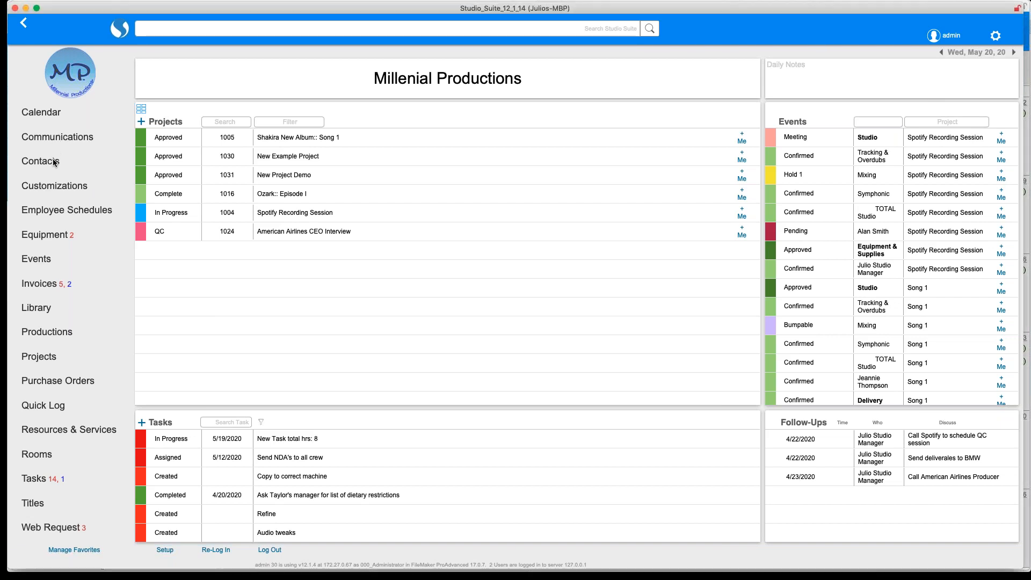
left_click(61, 359)
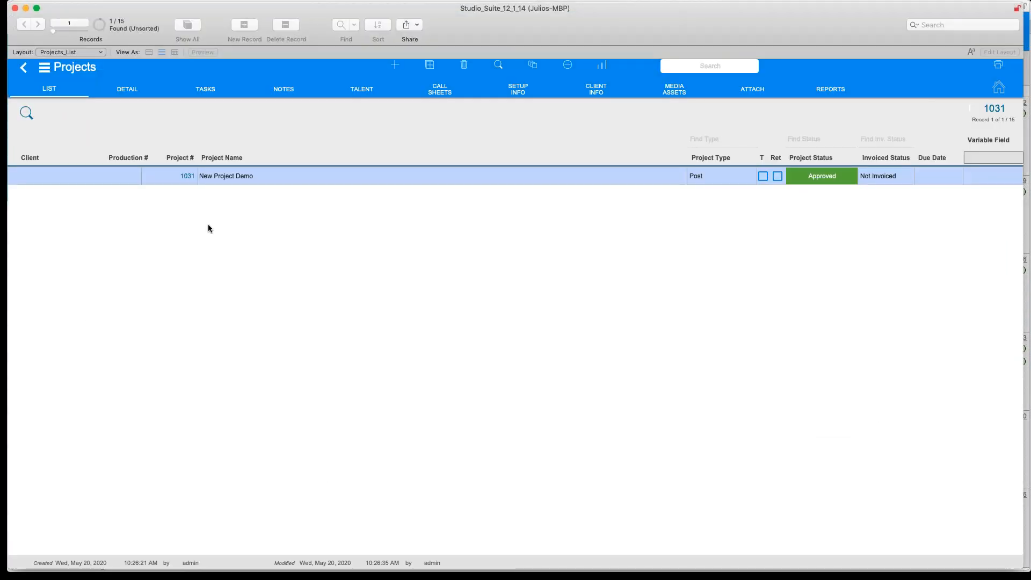
left_click(217, 169)
left_click(46, 228)
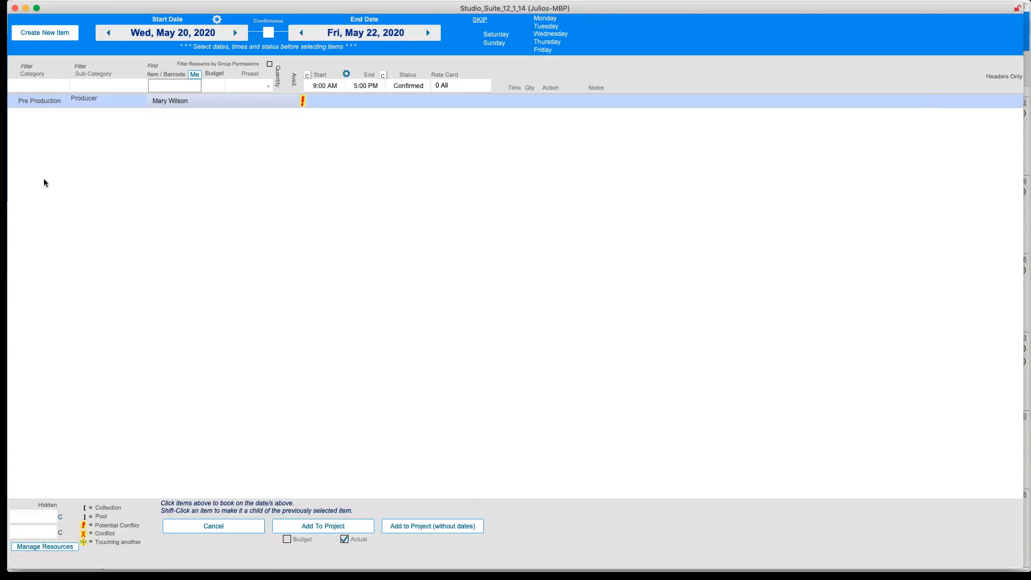
left_click(37, 86)
mouse_move(74, 157)
left_mouse_down()
mouse_move(76, 215)
mouse_move(75, 151)
left_mouse_up()
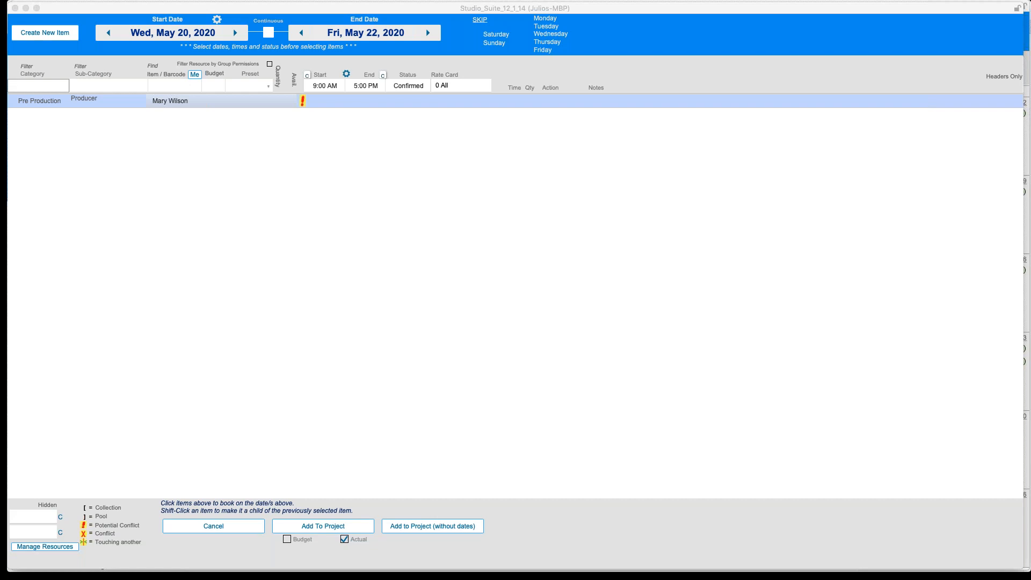
left_click(123, 165)
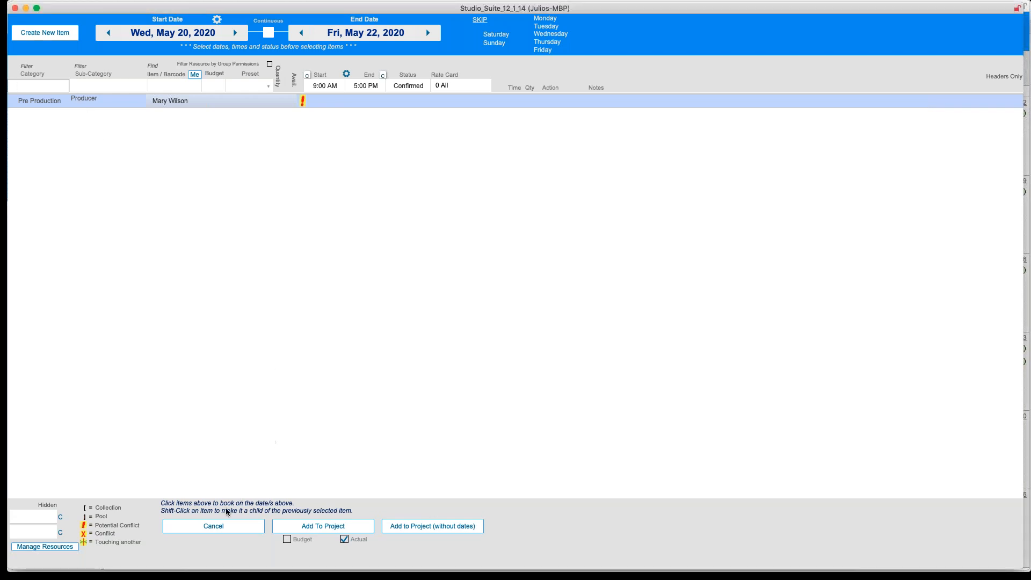
left_click(213, 526)
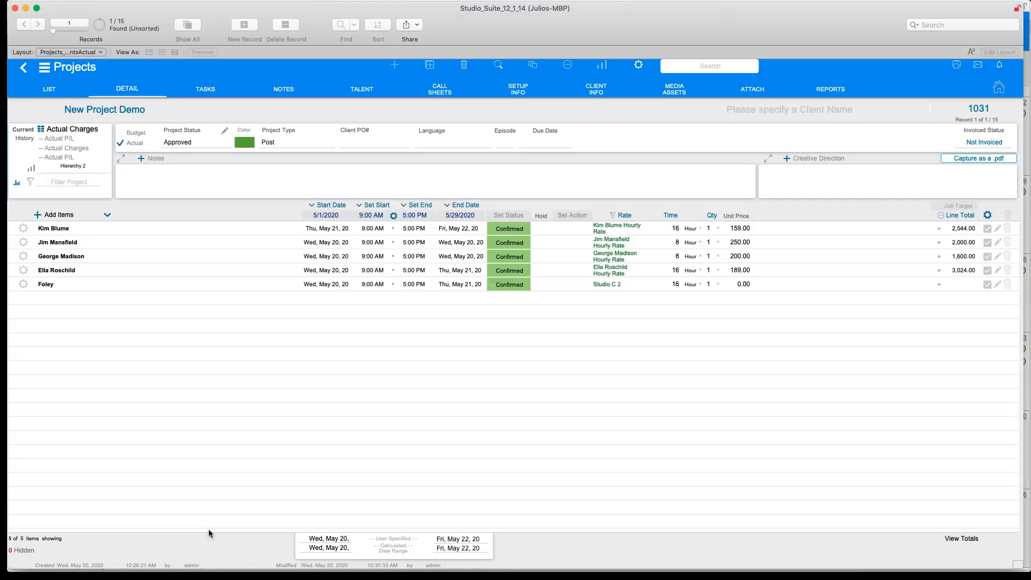
Open the detail record of the first contact, the Millenial Productions editor, in Contacts.
left_click(45, 67)
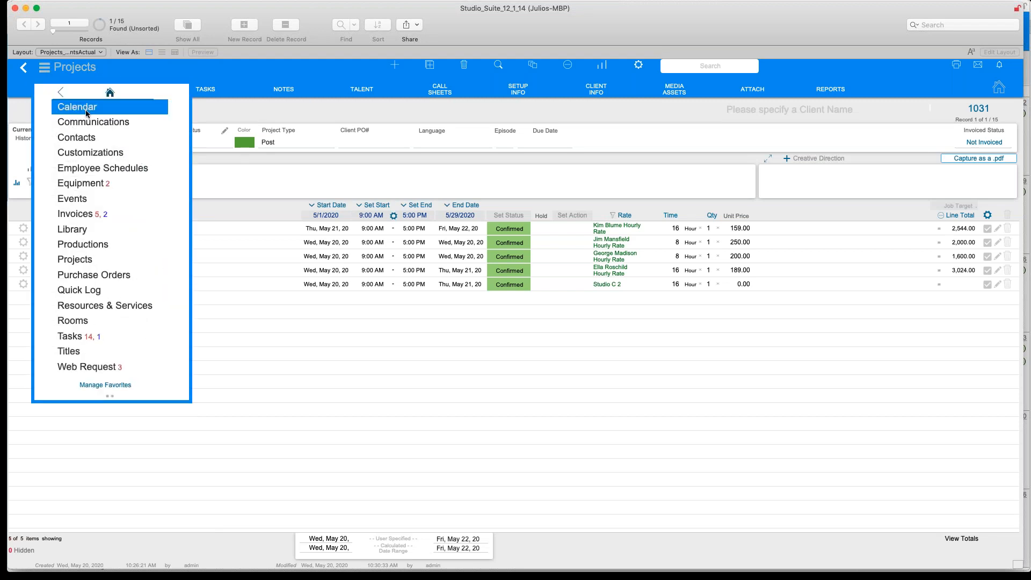
left_click(91, 139)
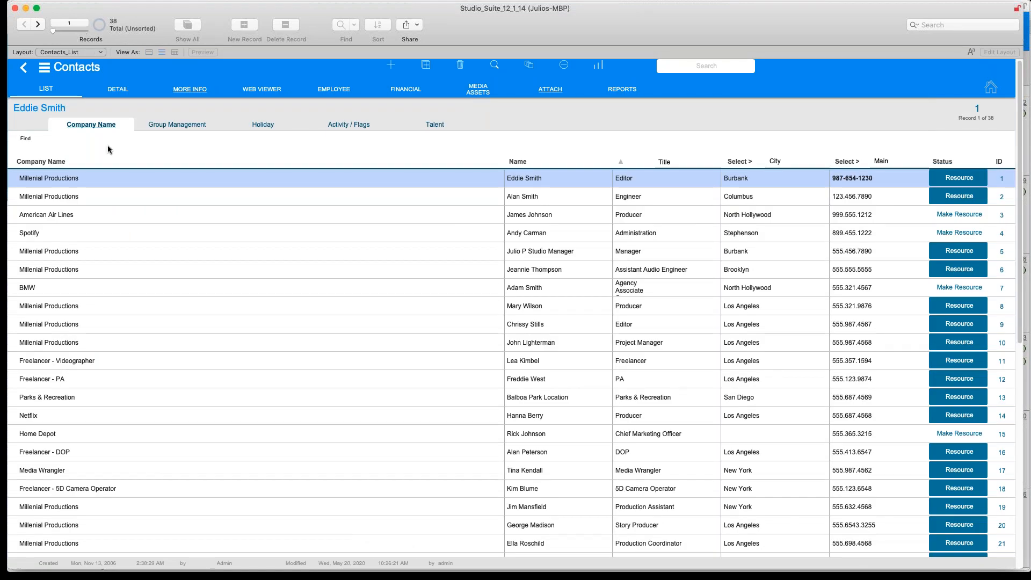
left_click(134, 181)
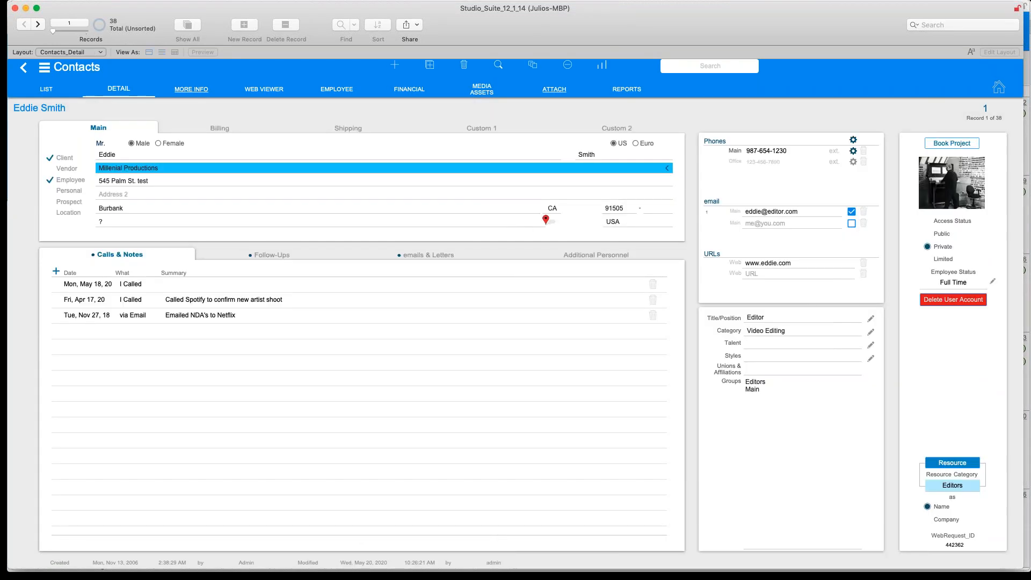
Toggle the contact's Employee designation off and back on, and return to the home screen.
left_click(52, 183)
left_click(52, 183)
left_click(50, 181)
left_click(51, 180)
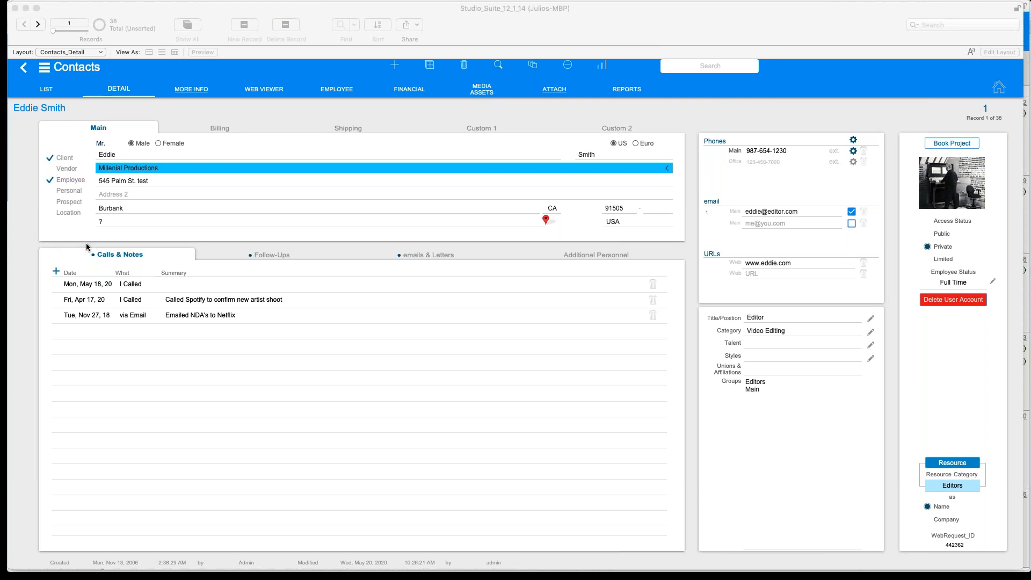
left_click(45, 67)
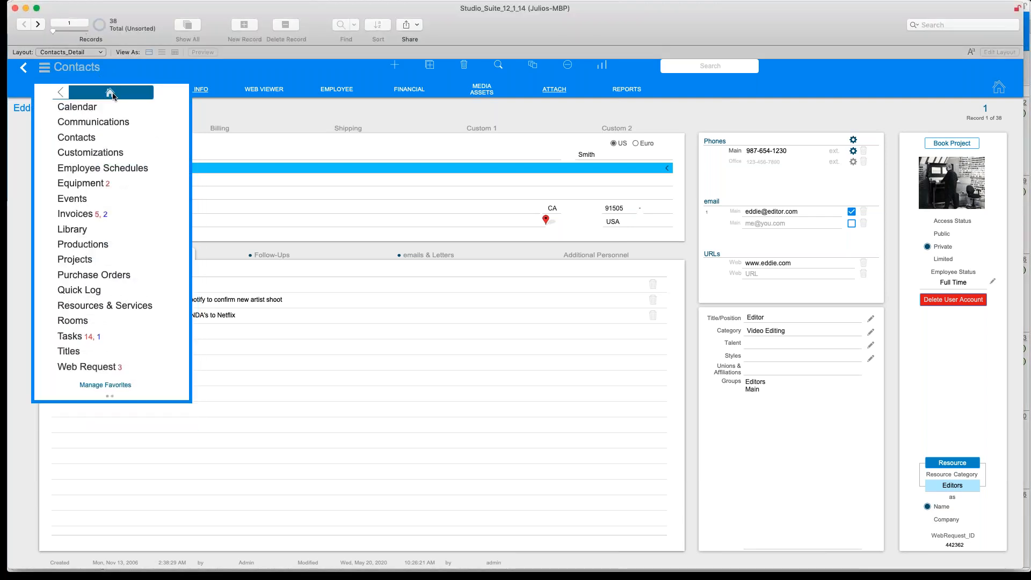
left_click(113, 96)
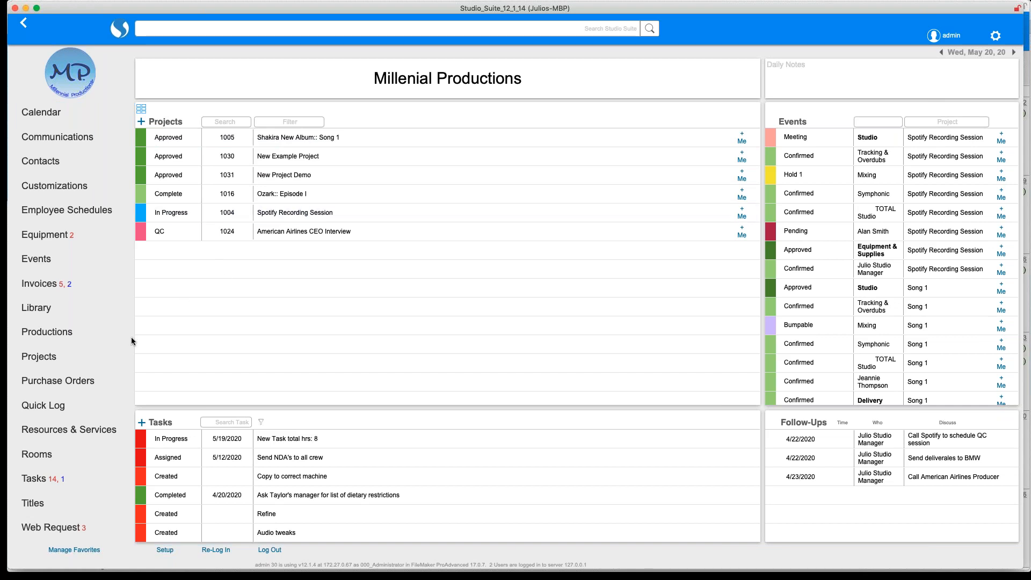
Reopen New Project Demo's add-items window, filter the resources to the Equipment category, and leave without adding anything.
left_click(54, 359)
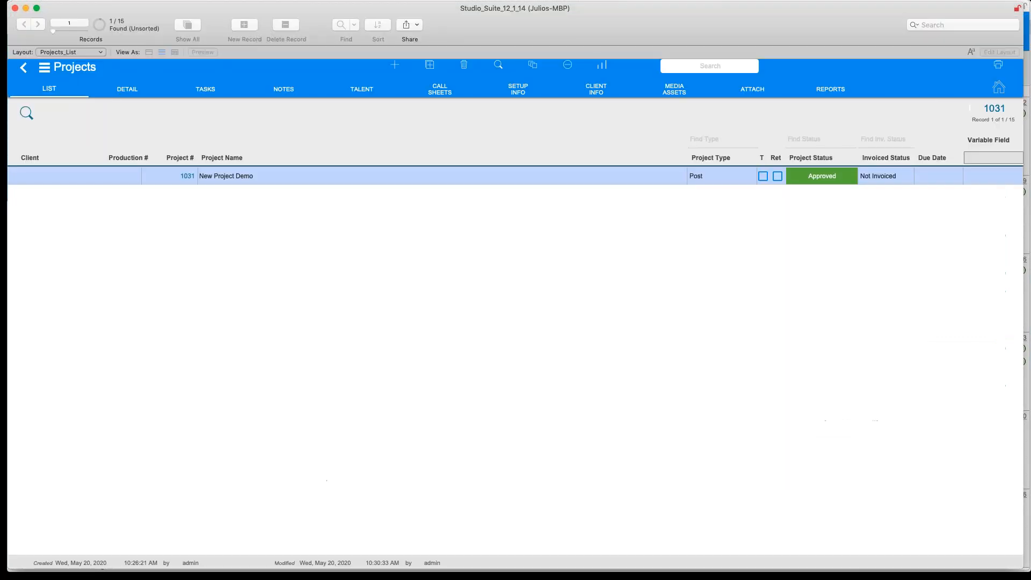
left_click(230, 178)
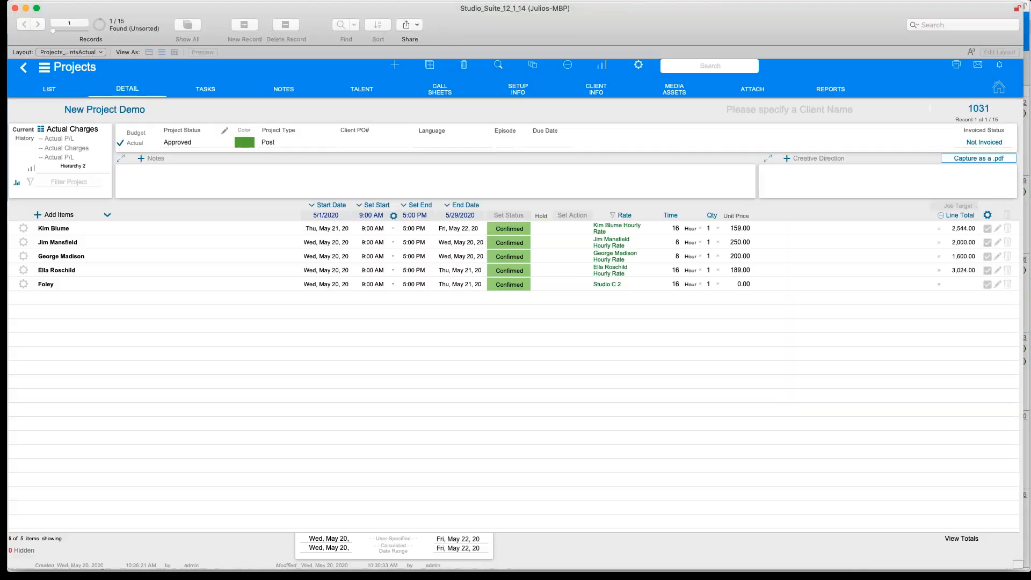
left_click(37, 216)
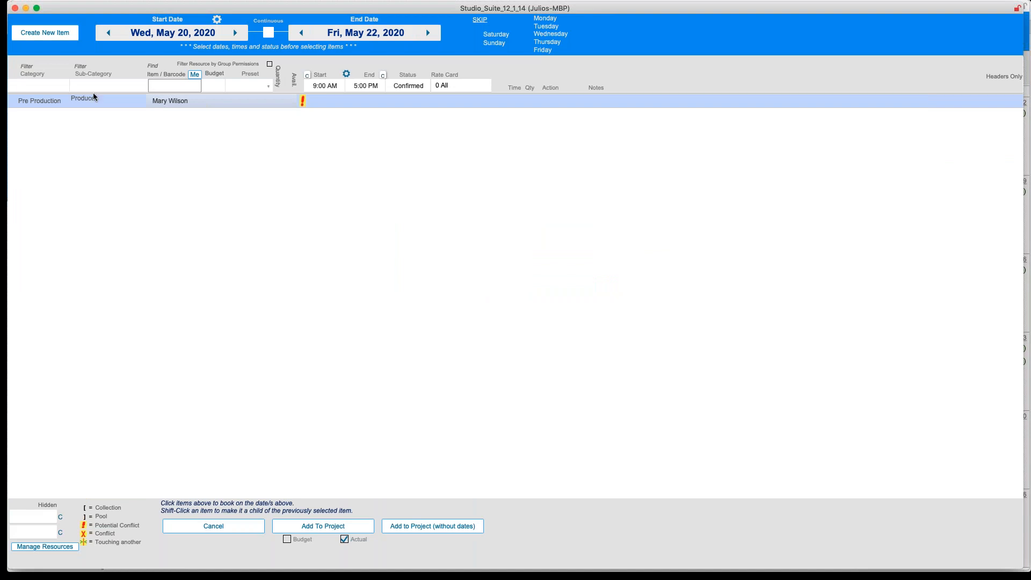
left_click(64, 86)
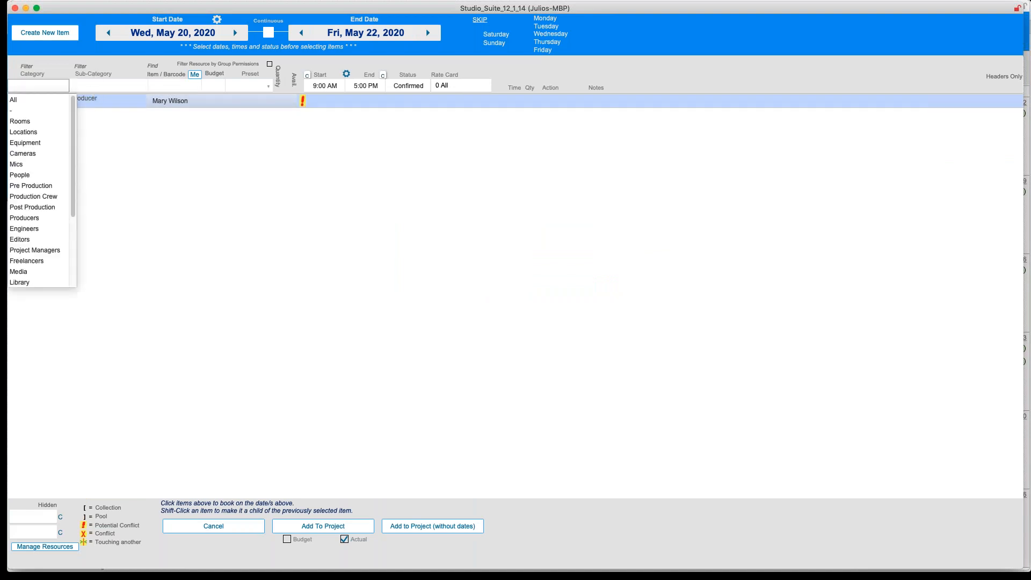
left_click(31, 143)
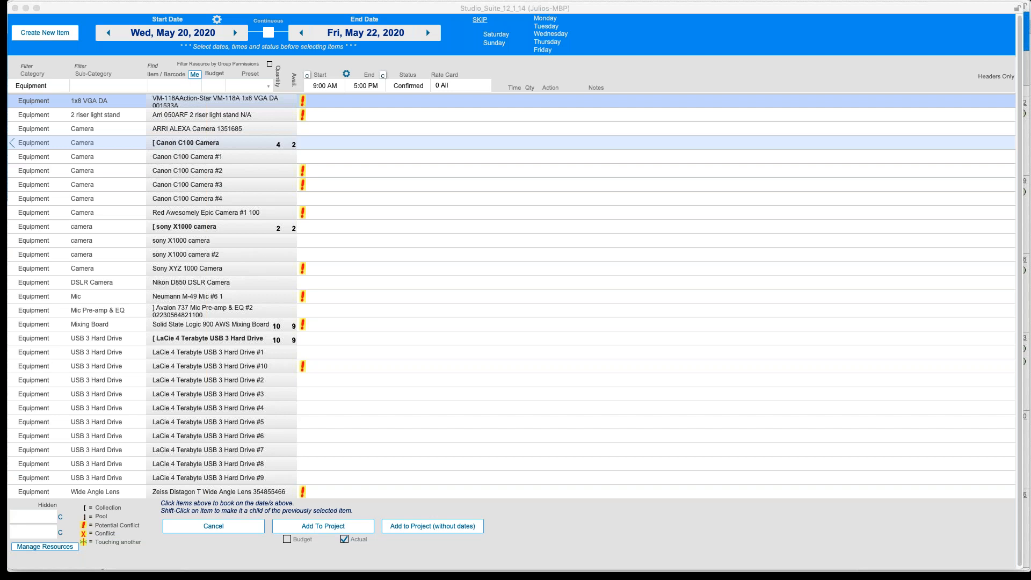
left_click(231, 525)
left_click(227, 526)
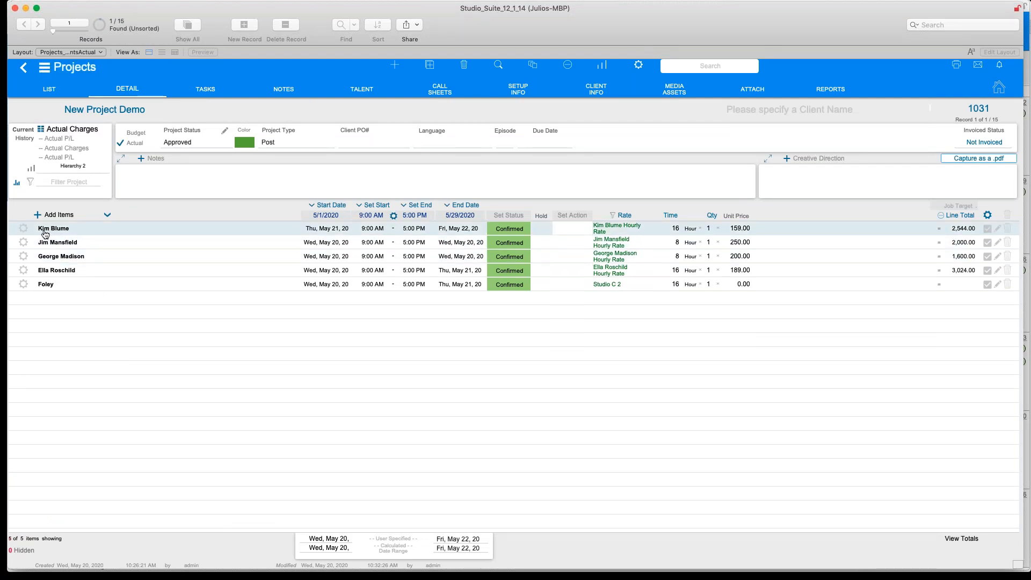
Search Resources & Services for the 5D Camera Operator by first name and open that resource's details.
left_click(44, 66)
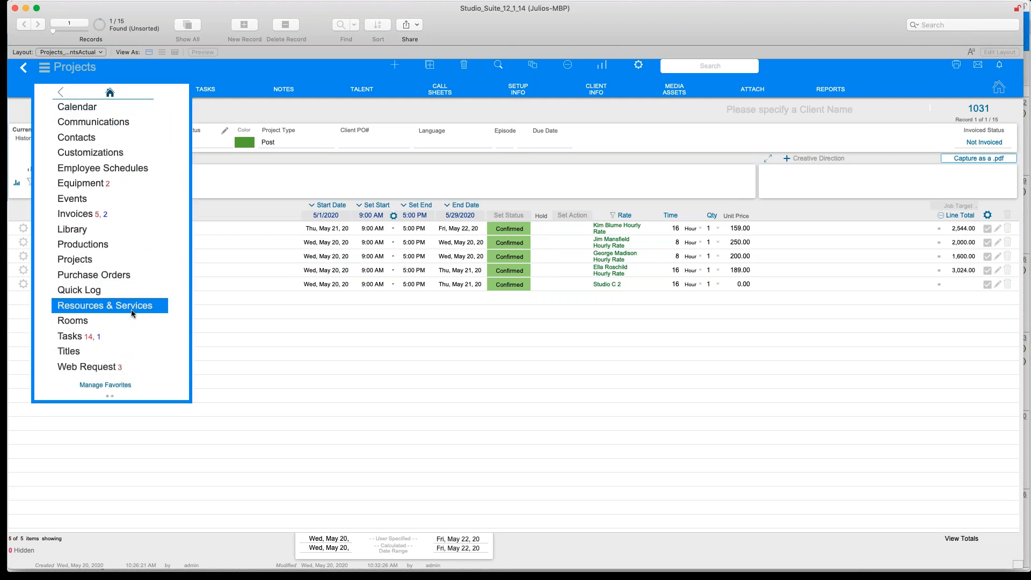
left_click(131, 309)
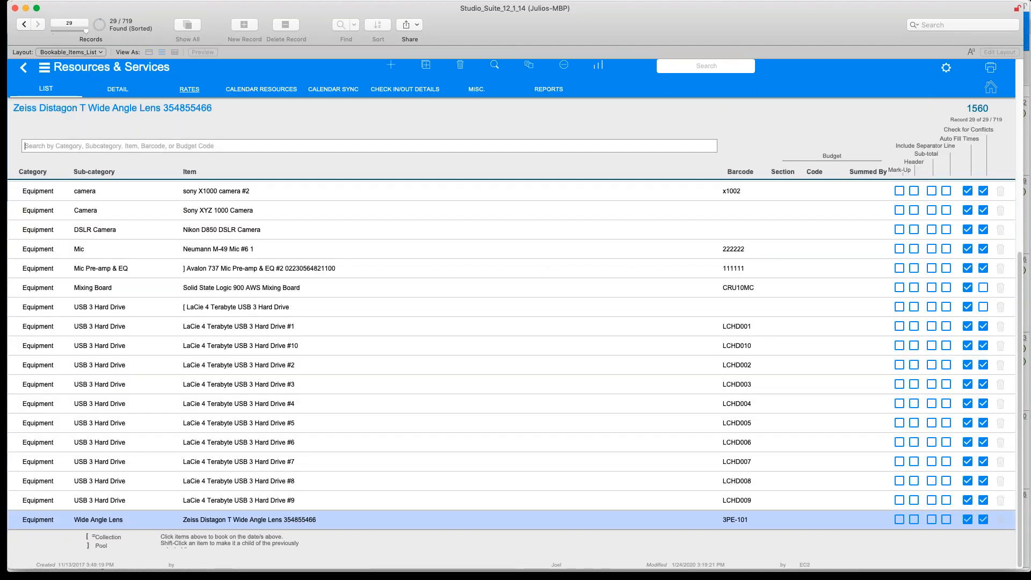
type("kim")
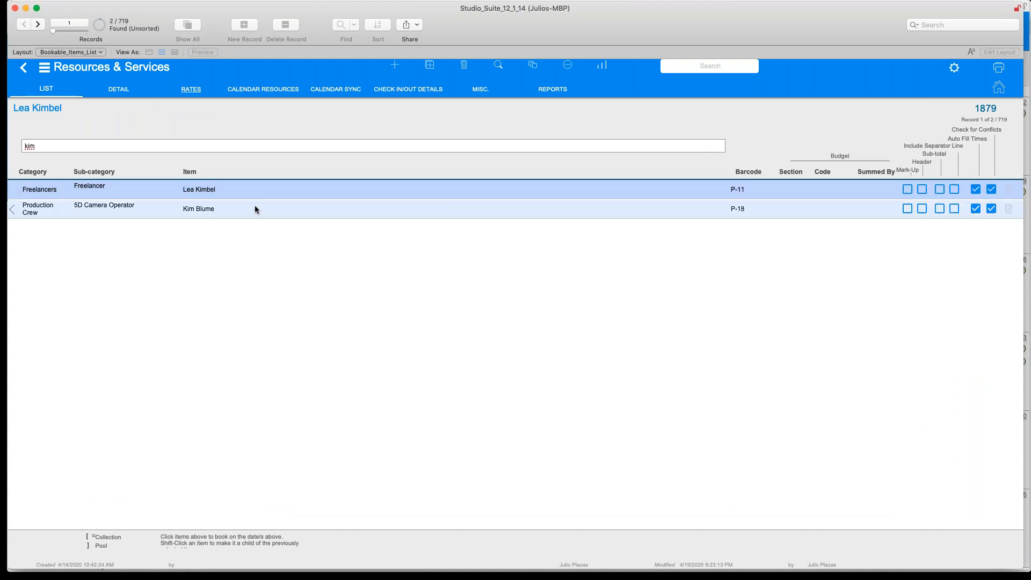
left_click(199, 209)
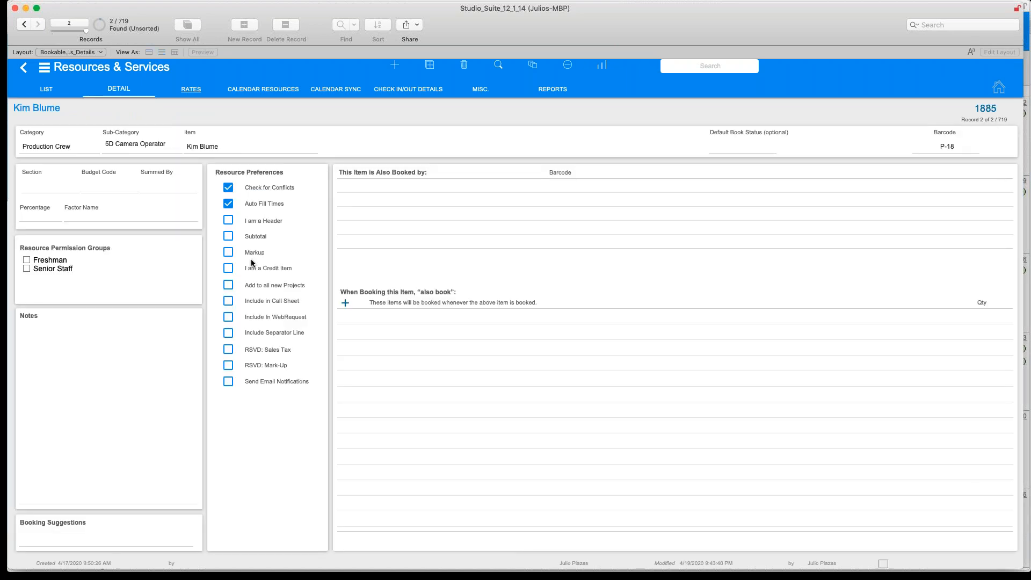
Switch Send Email Notifications on and off again for the camera operator resource, and return to the home screen.
left_click(230, 384)
left_click(228, 383)
left_click(43, 67)
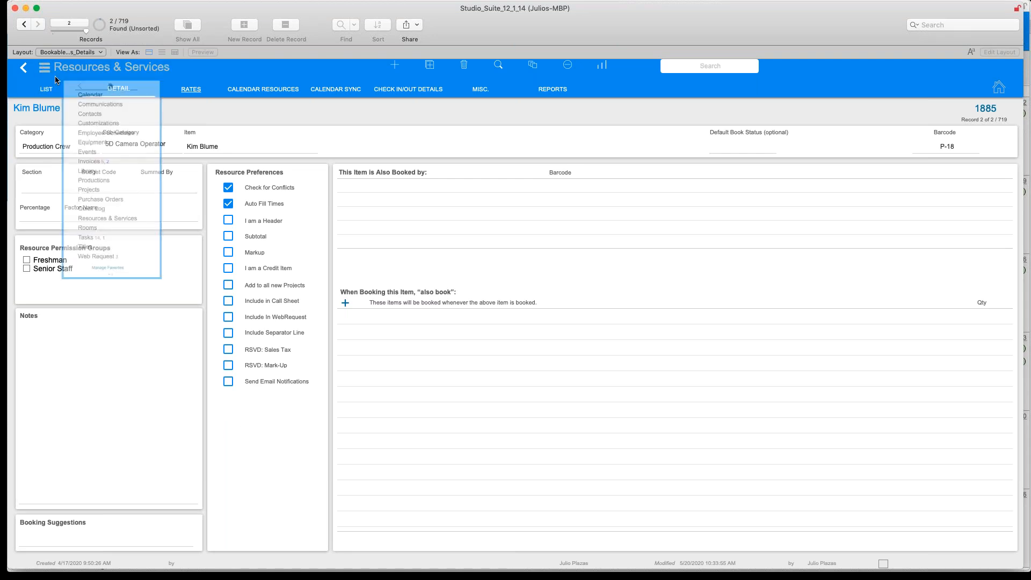
left_click(104, 95)
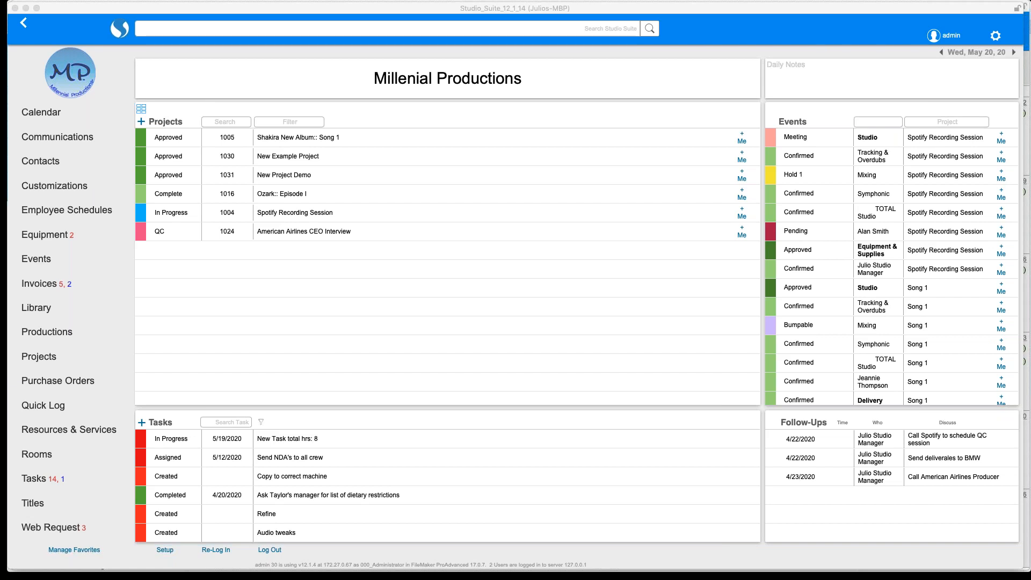
left_click(201, 271)
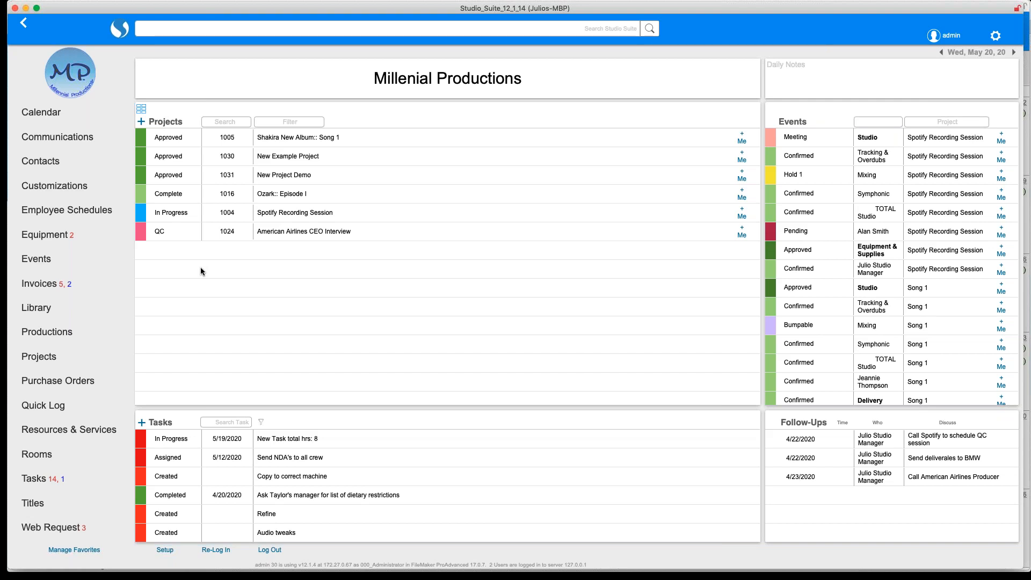
Open the Avalon 737 Mic Pre-amp & EQ record in Equipment and review its financial, package and collection details.
left_click(71, 235)
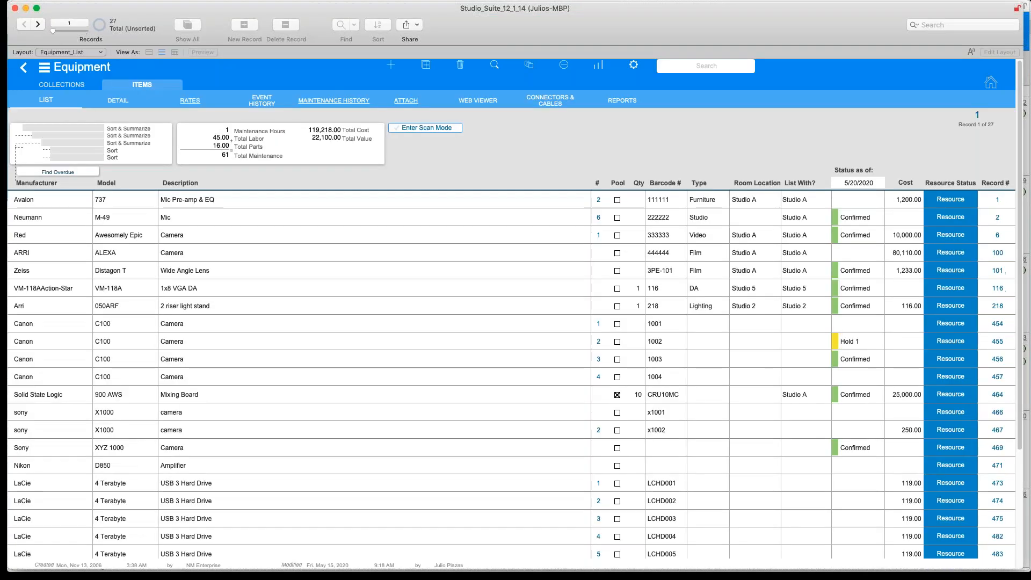
left_click(210, 202)
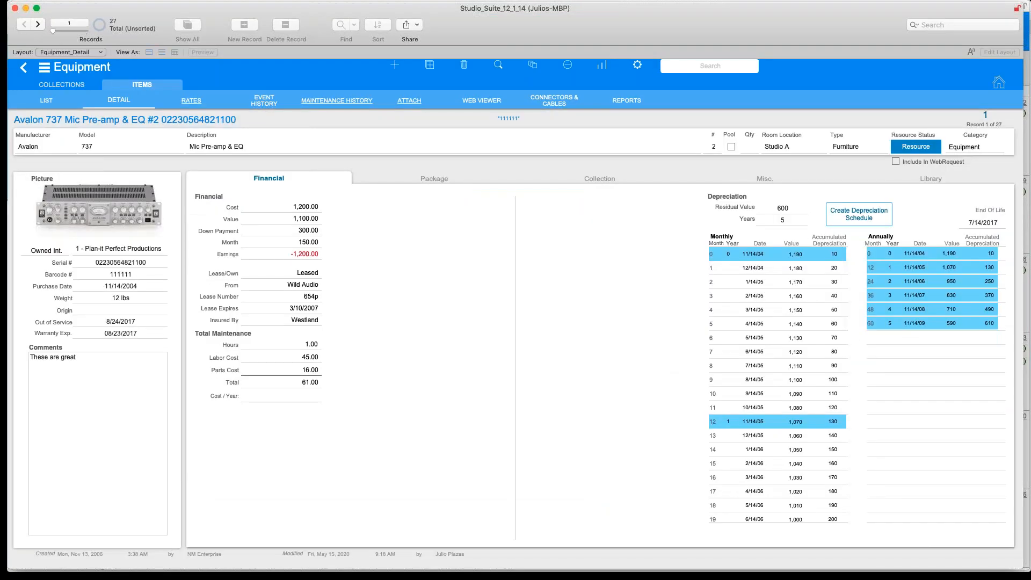
left_click(431, 183)
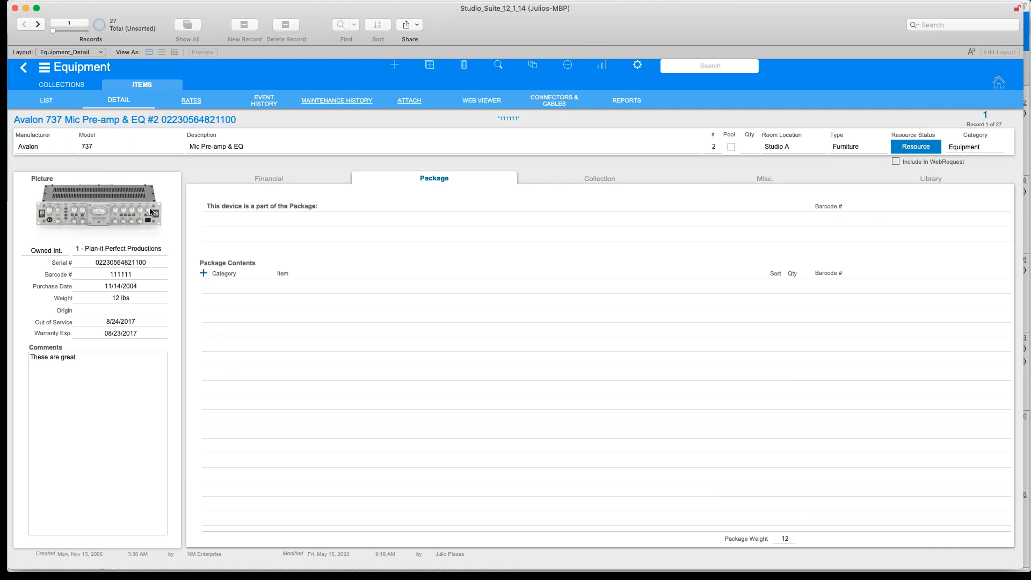
left_click(188, 177)
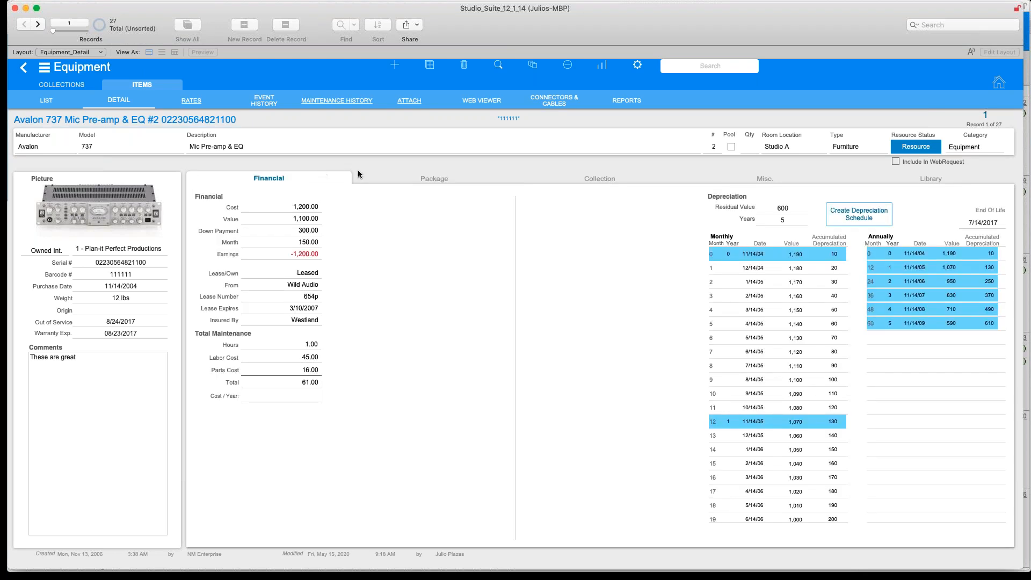
left_click(374, 177)
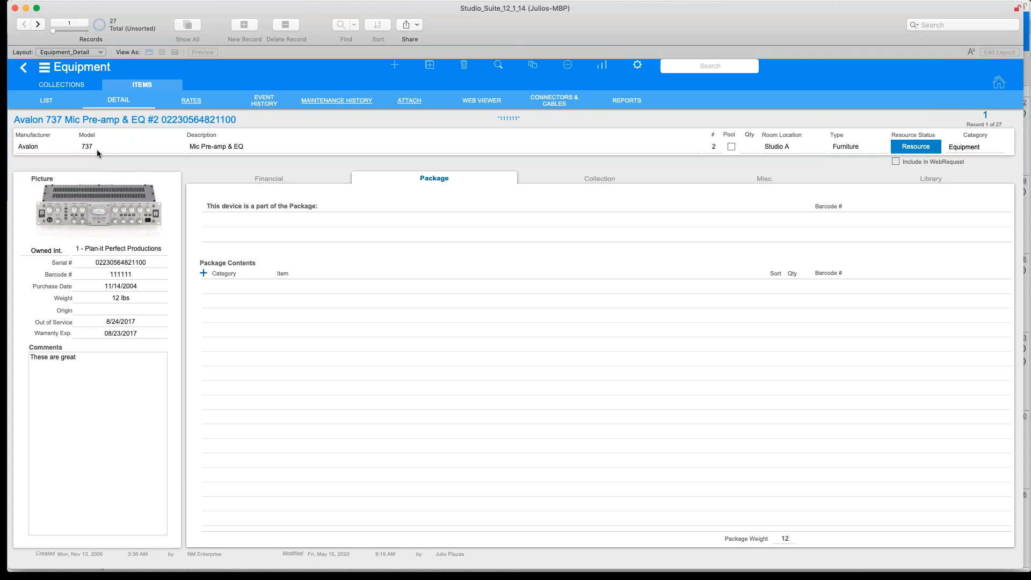
left_click(603, 182)
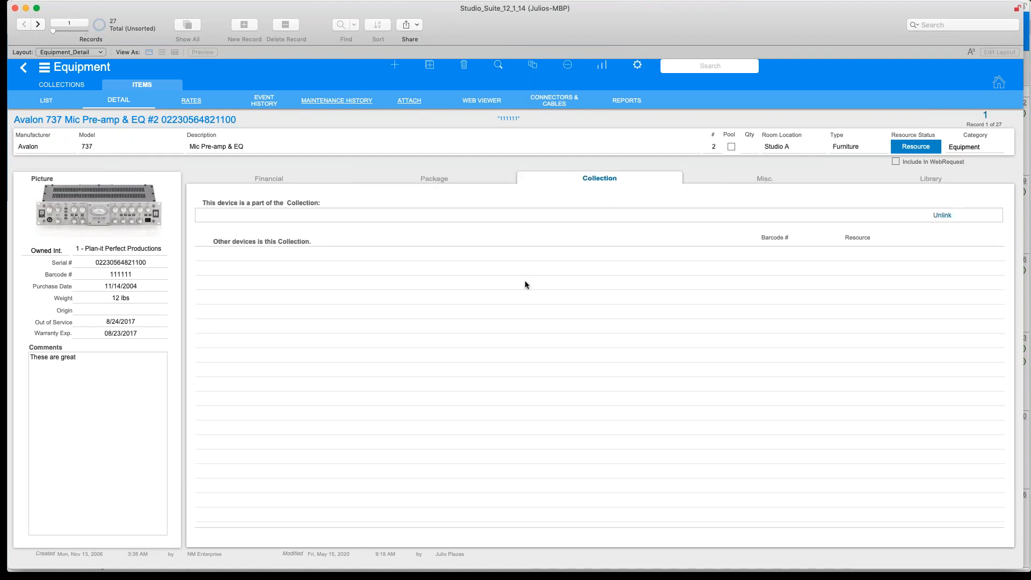
left_click(437, 179)
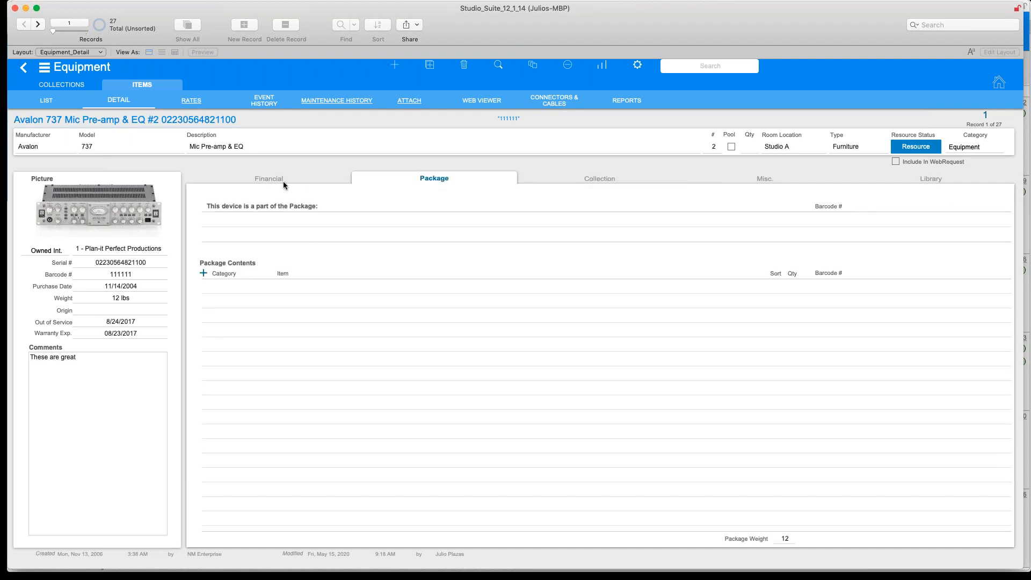
left_click(285, 183)
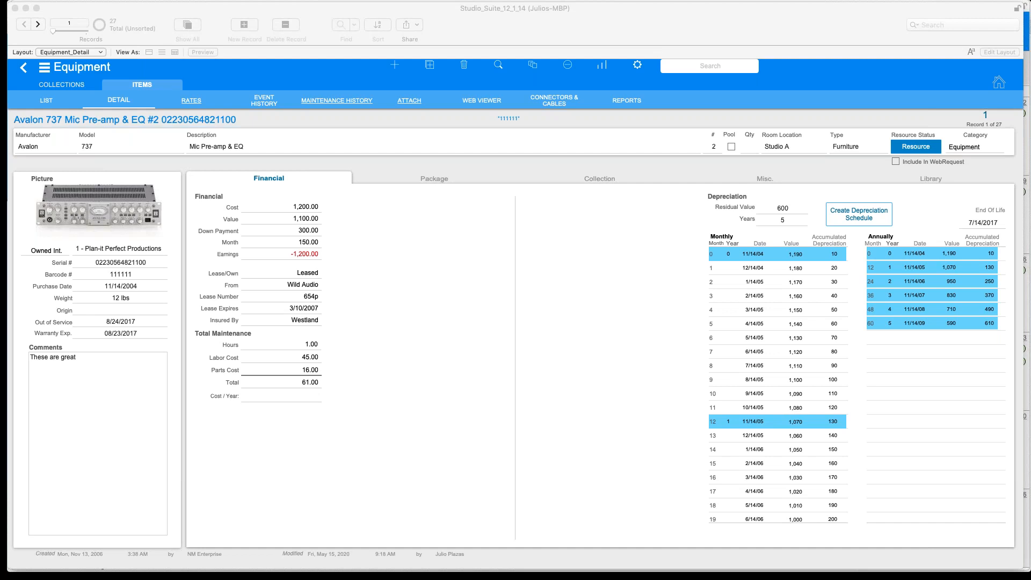
Switch to the Calendar window and display the week of 17–23 May 2020 in the Timeline layout.
left_click(458, 309)
key("super+grave")
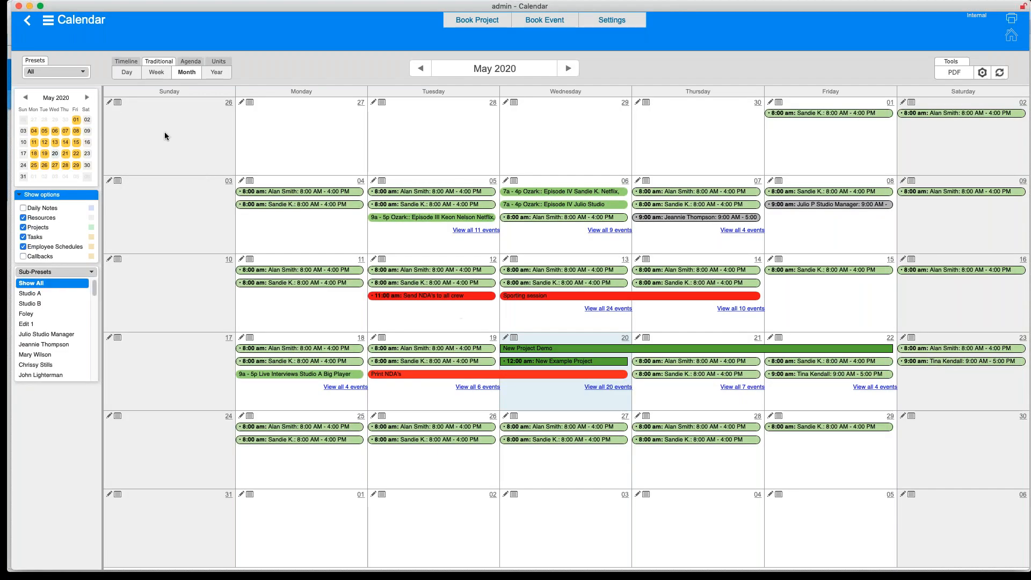
left_click(127, 62)
left_click(157, 73)
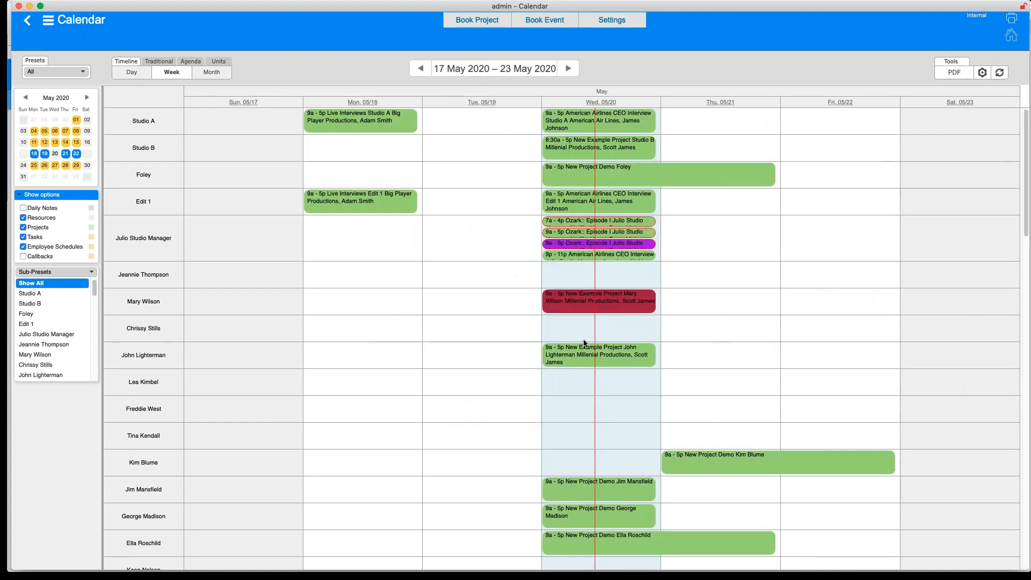
Move the New Project Demo booking from Foley on 20–21 May to Edit 1 on 21–22 May.
mouse_move(650, 351)
mouse_move(604, 176)
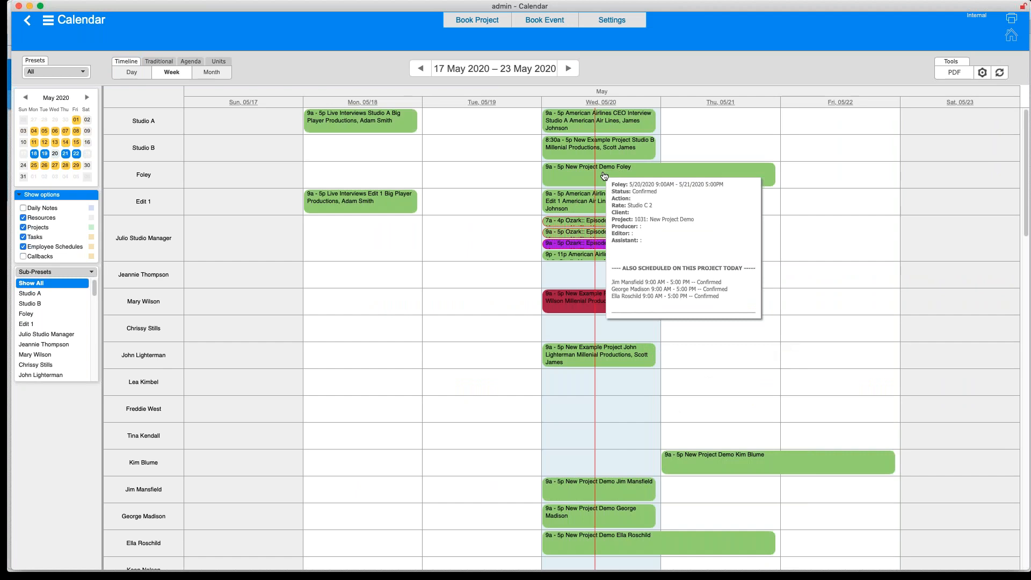
left_click_drag(605, 176, 777, 205)
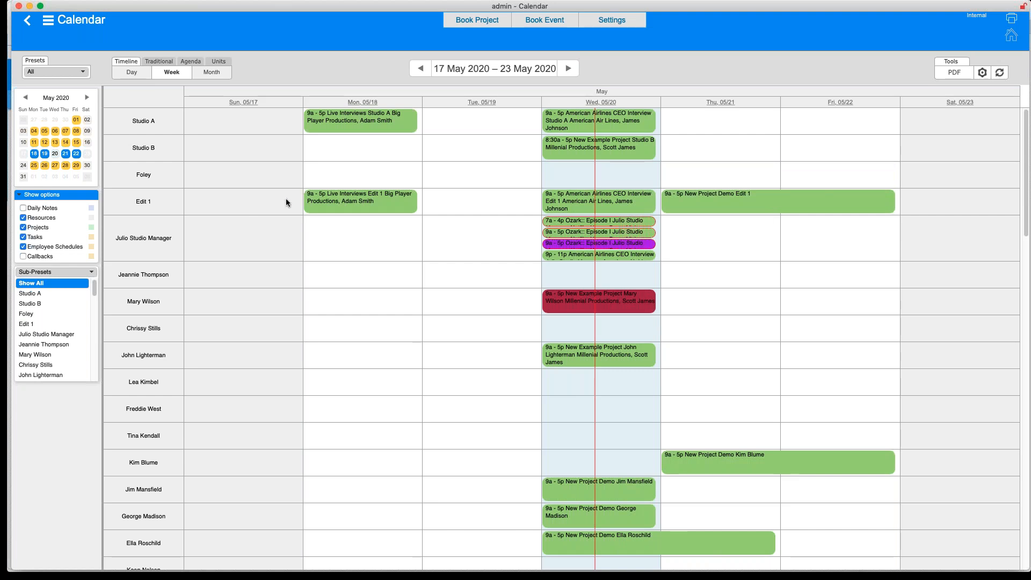
Open New Project Demo in Projects to check its rescheduled Edit 1 item, and return to the Calendar week.
left_click(48, 22)
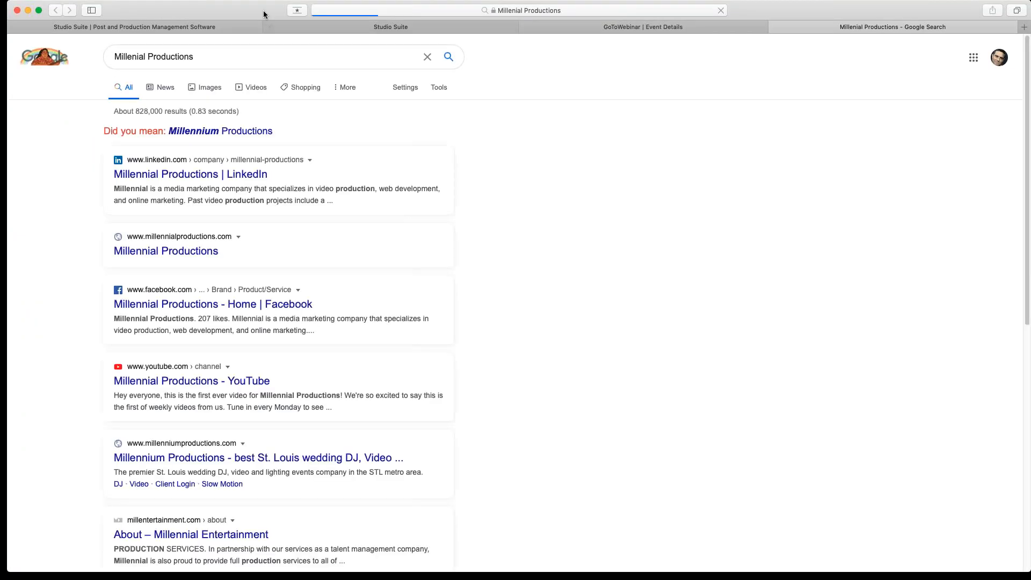
key("super+Tab")
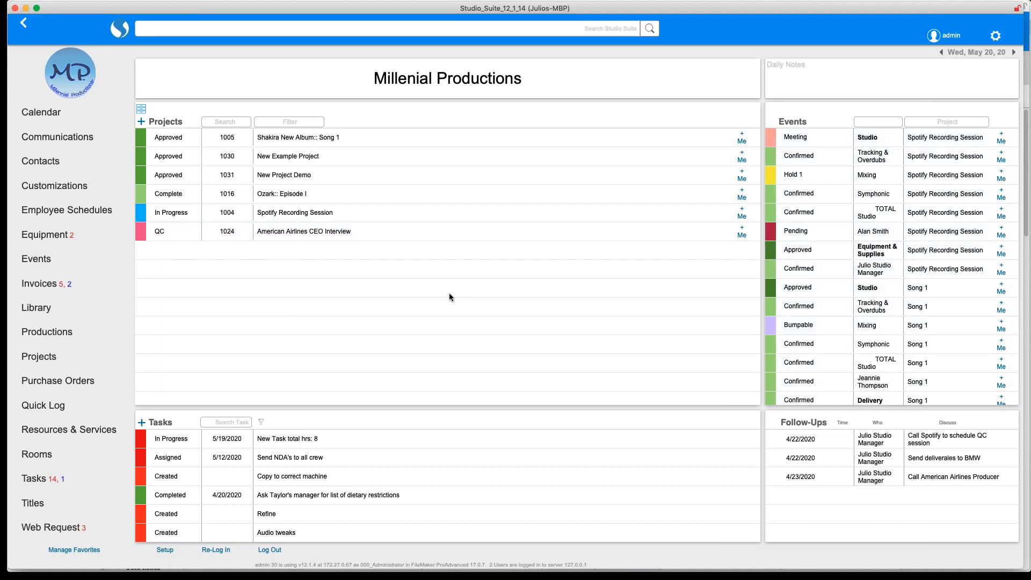
left_click(52, 365)
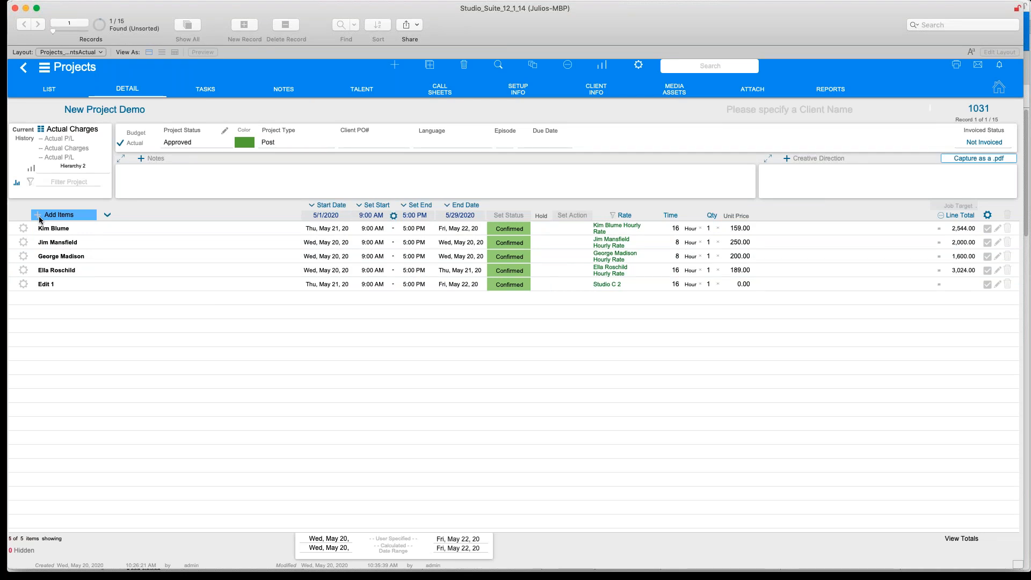
left_click(45, 67)
left_click(80, 107)
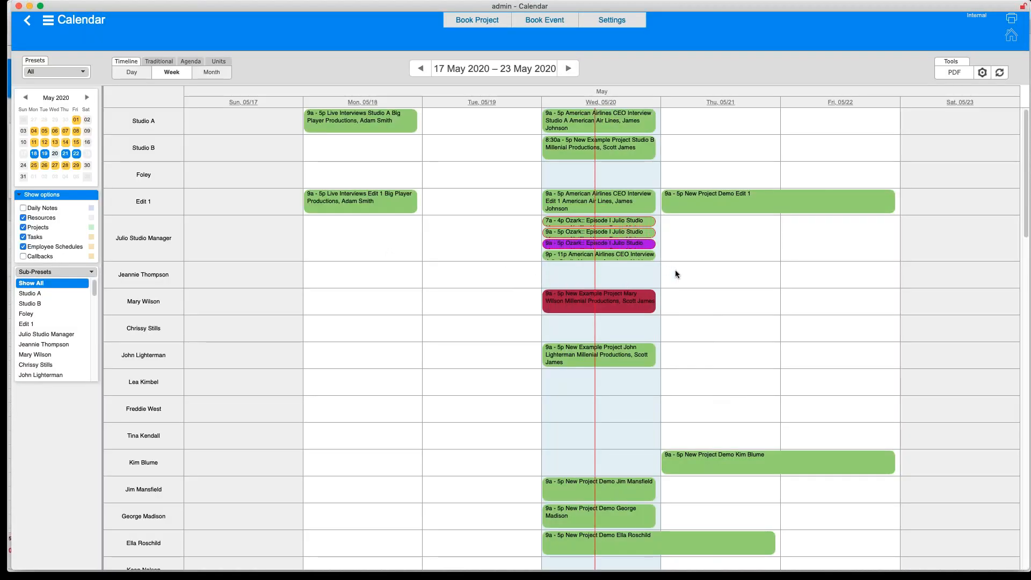
Place a new event on Thursday 21 May in the employee row directly above the red New Example Project booking, and return to the home screen.
left_click(677, 274)
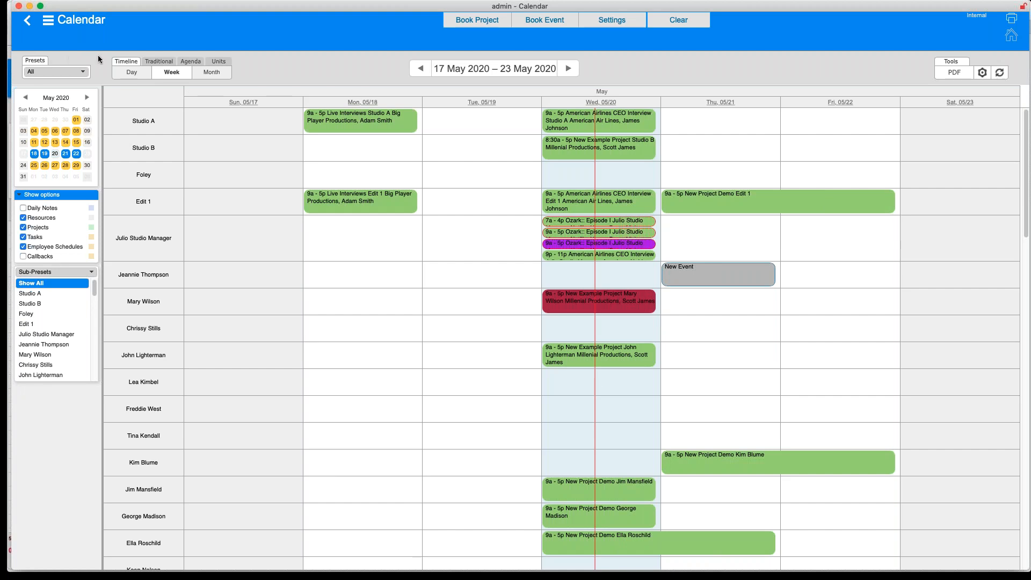
left_click(48, 22)
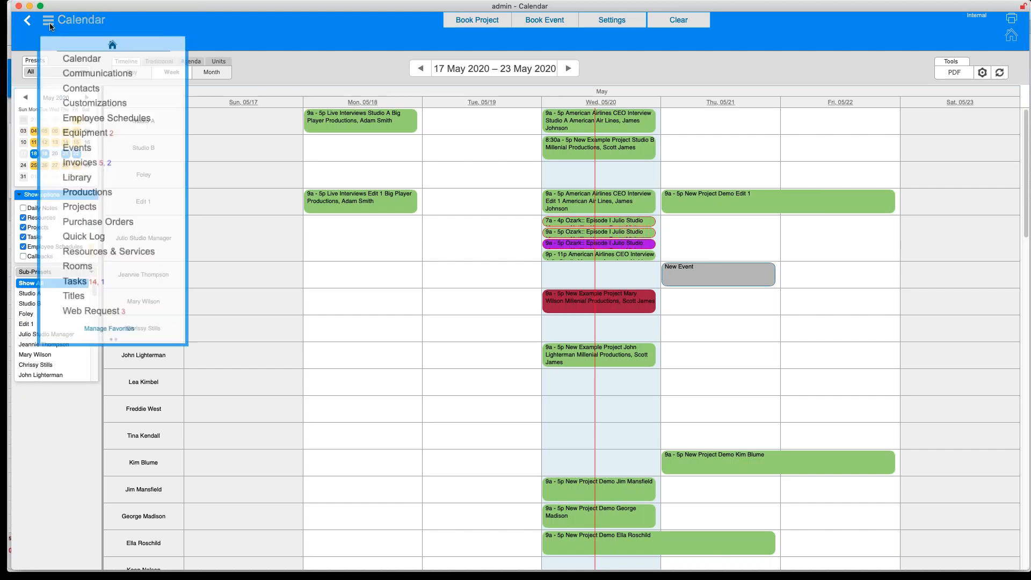
left_click(88, 45)
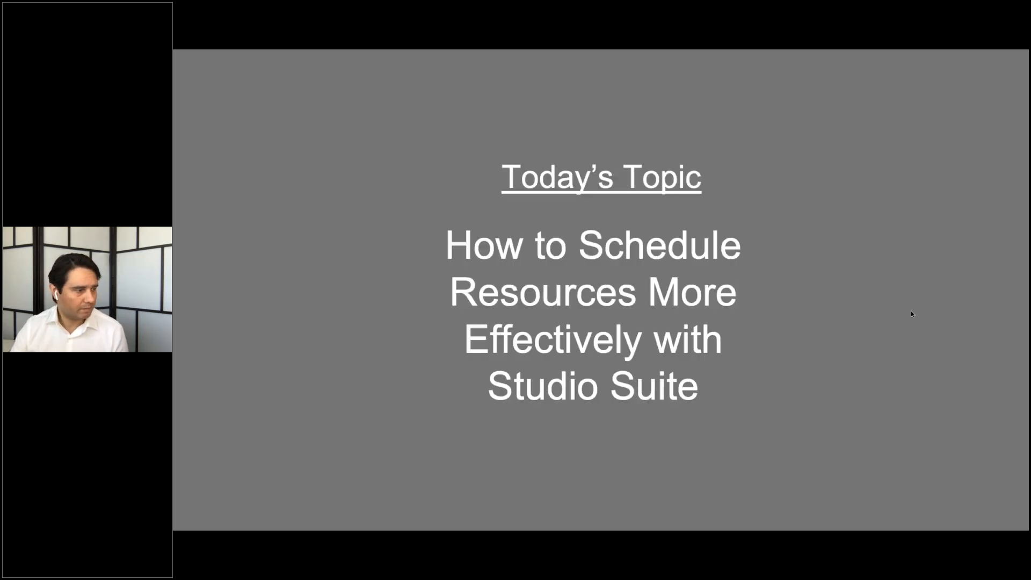
left_click(912, 314)
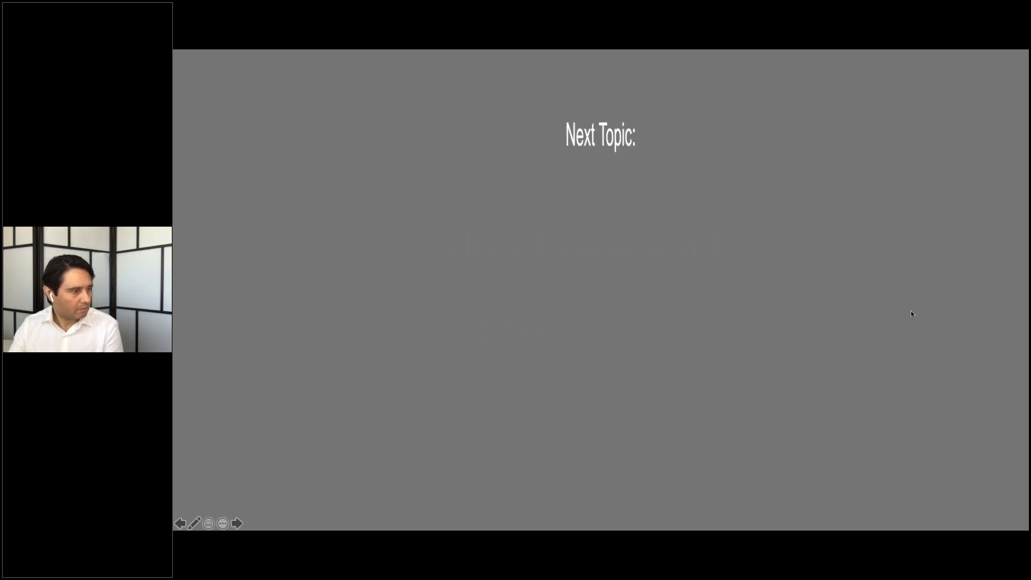